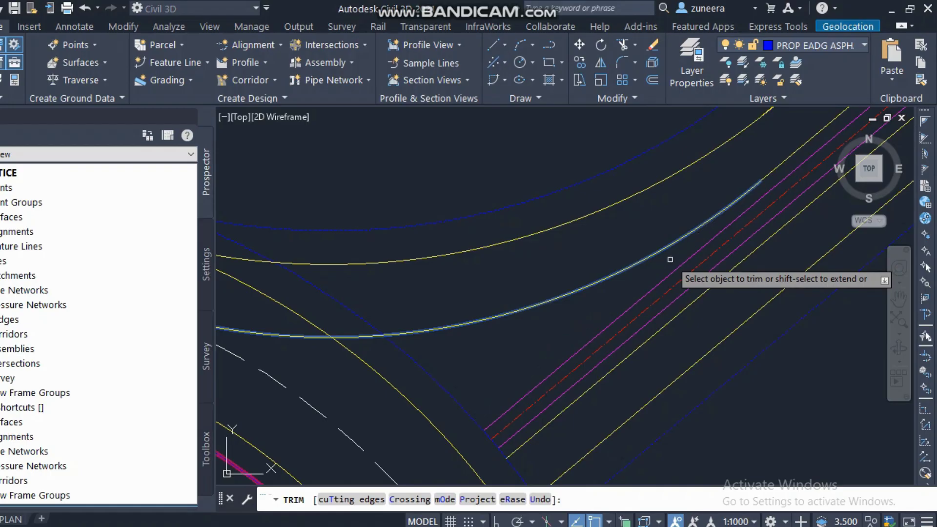
pyautogui.press('Escape')
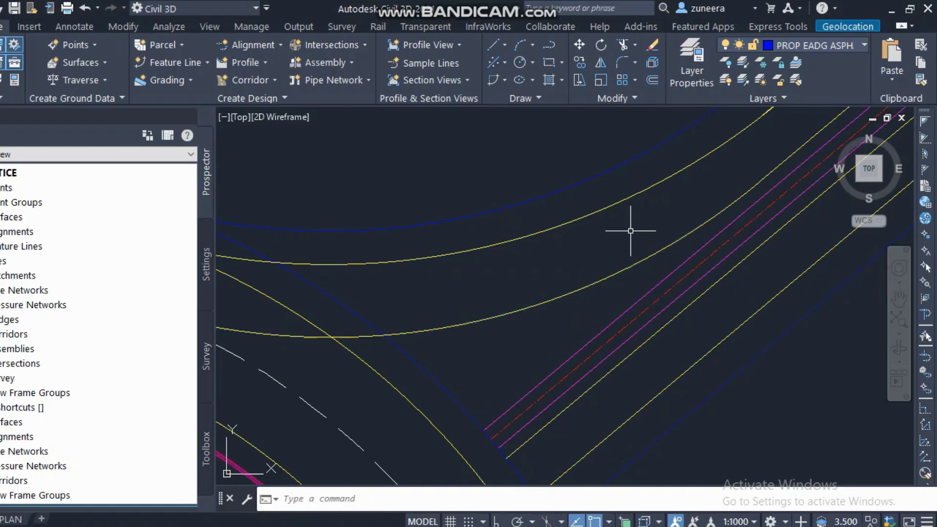
pyautogui.scroll(-3, 616, 219)
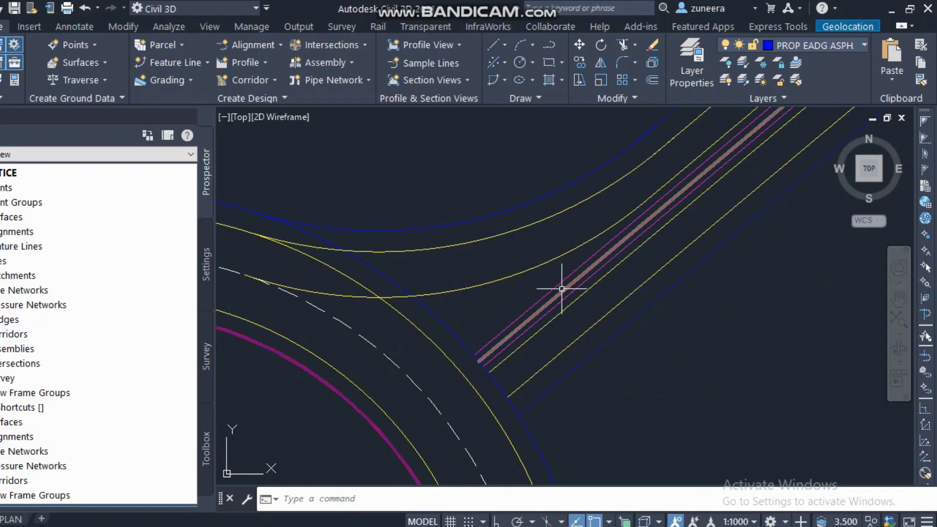
pyautogui.moveTo(554, 288); pyautogui.dragTo(500, 344, button='middle')
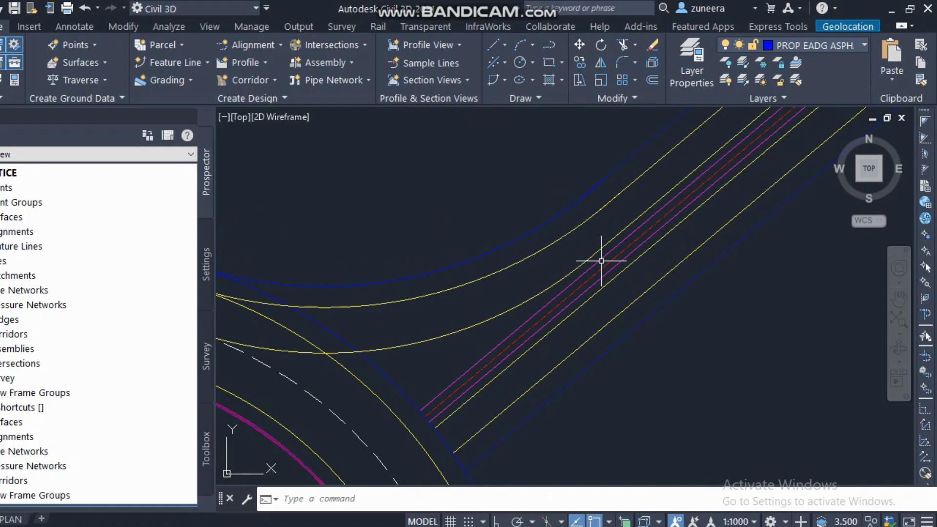
pyautogui.moveTo(561, 255); pyautogui.dragTo(630, 242, button='middle')
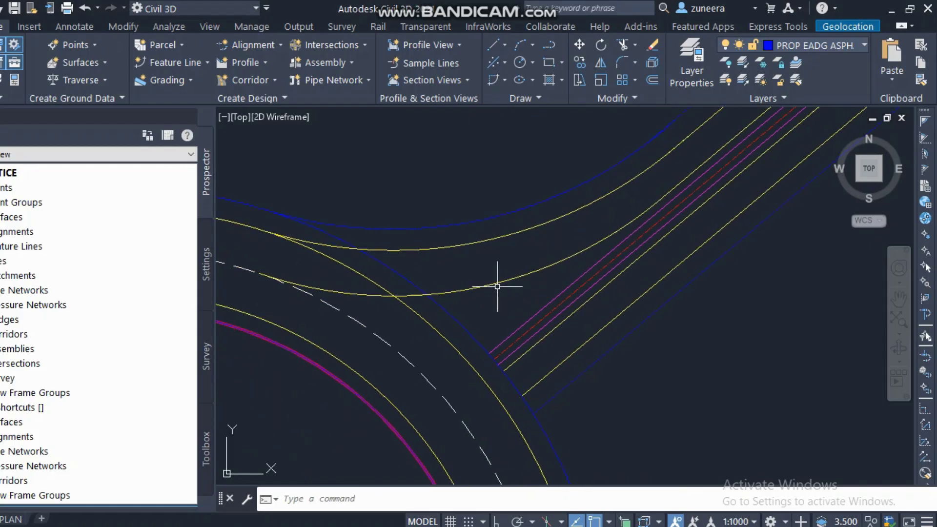
pyautogui.scroll(2, 506, 316)
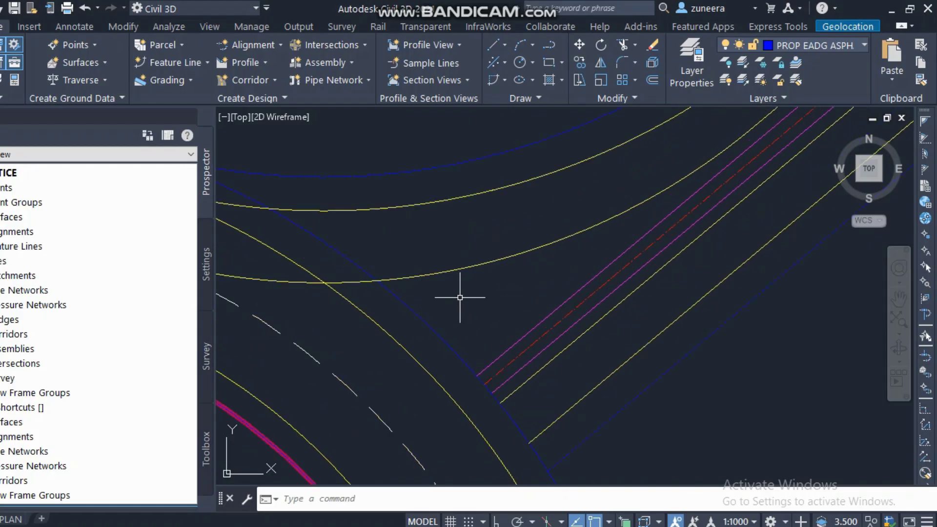
pyautogui.write('o')
pyautogui.press('Return')
pyautogui.scroll(-1, 469, 283)
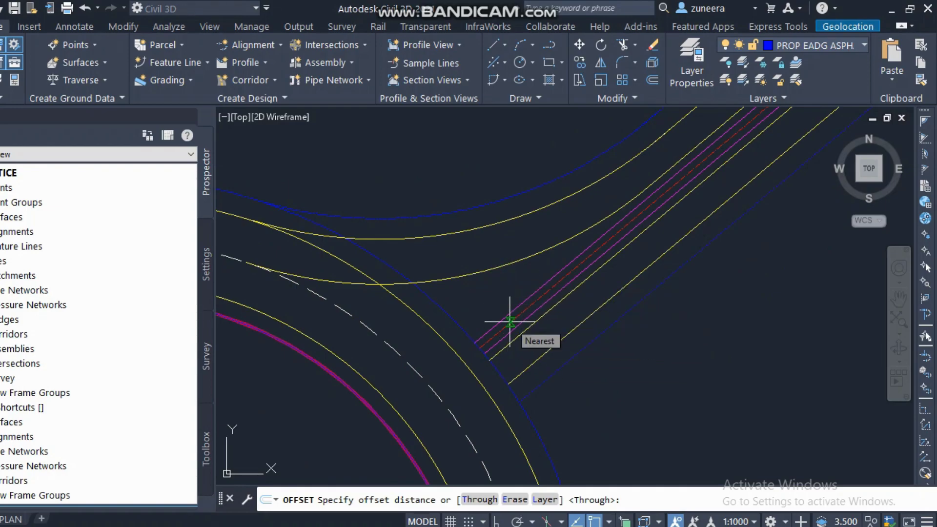
pyautogui.press('Escape')
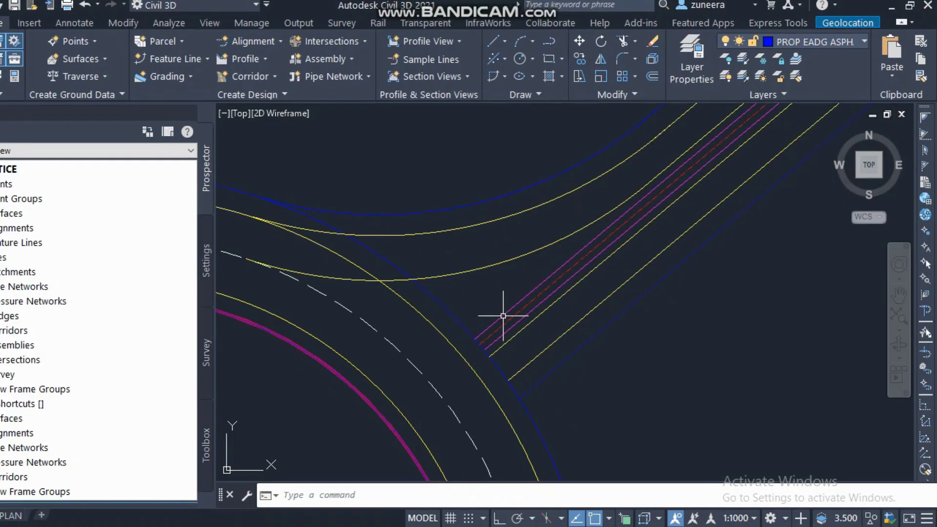
# Trim off the part of the lower yellow entry curve that runs inside the outer blue roundabout circle.
pyautogui.moveTo(503, 316); pyautogui.dragTo(593, 299, button='middle')
pyautogui.click(531, 285)
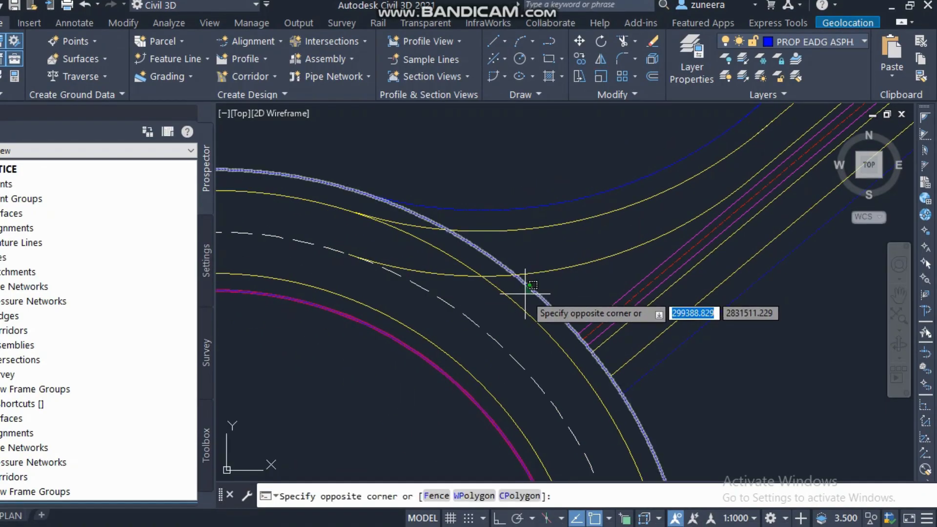
pyautogui.click(527, 293)
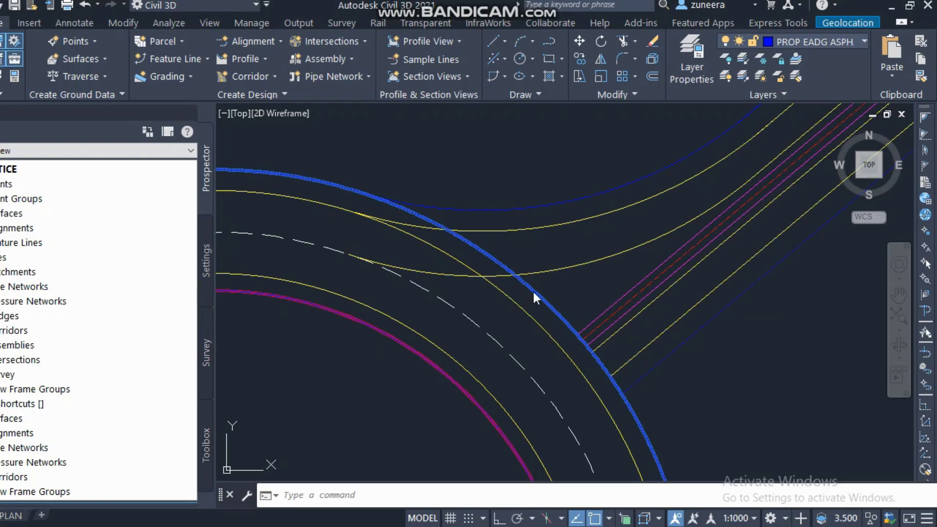
pyautogui.write('tr')
pyautogui.press('Return')
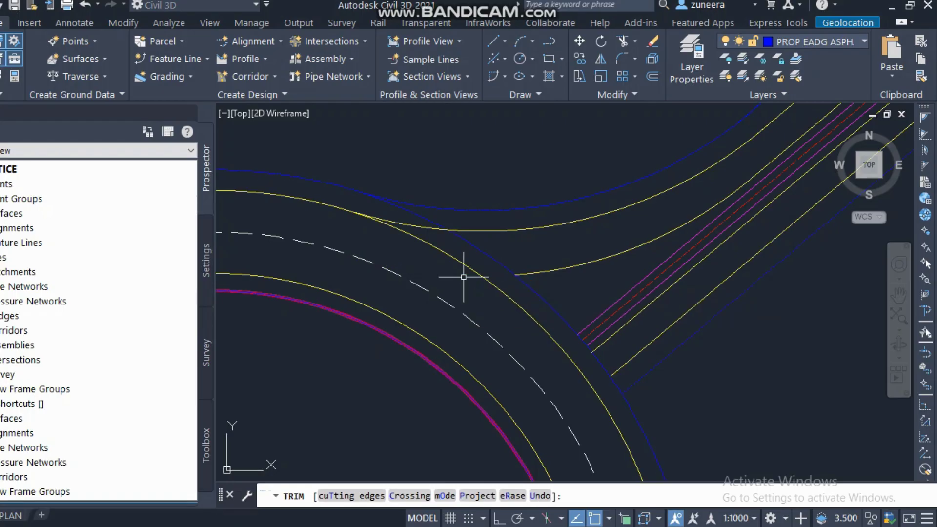
pyautogui.press('Escape')
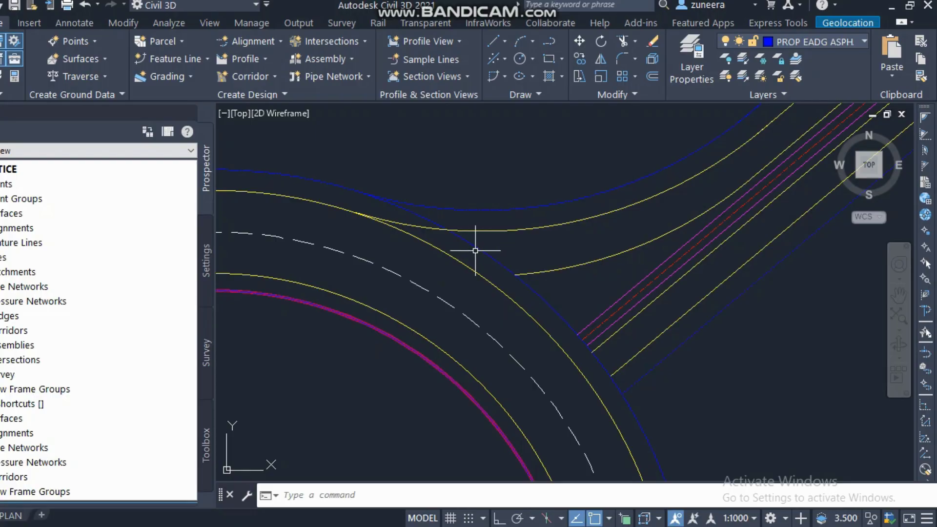
# Trim away the outer blue circle's section between the blue entry curve and the end of the lower yellow curve.
pyautogui.write('tr')
pyautogui.press('Return')
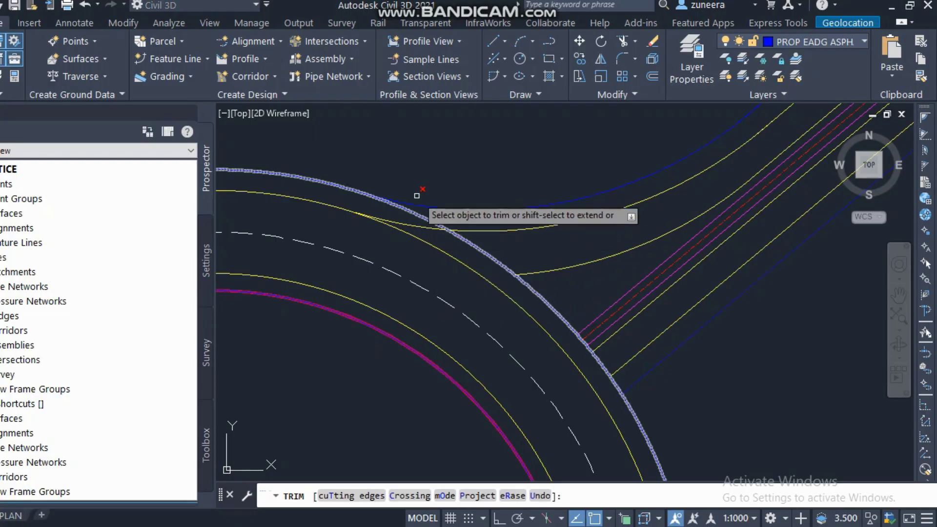
pyautogui.click(415, 201)
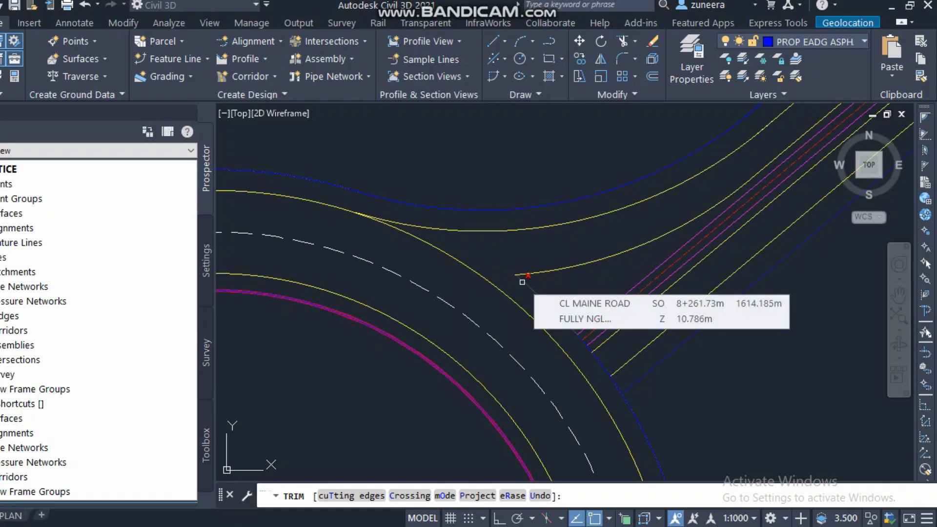
pyautogui.click(522, 282)
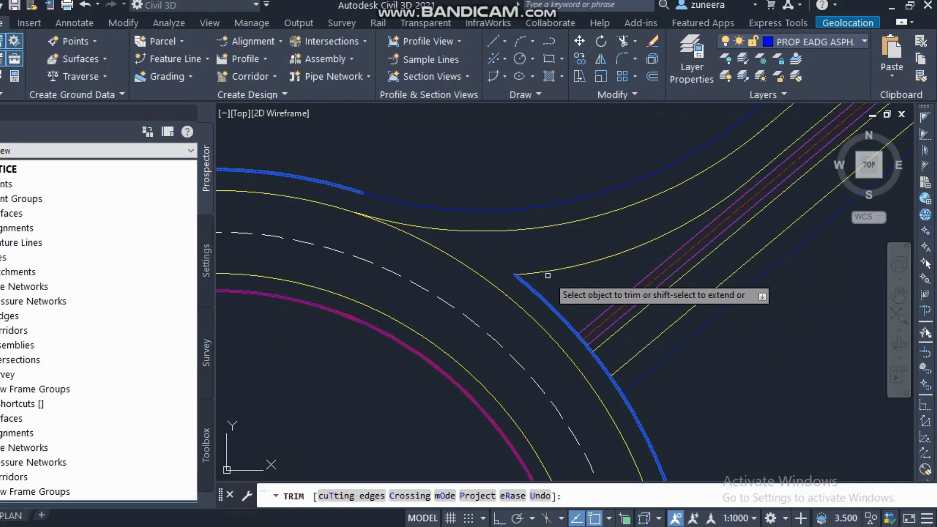
pyautogui.press('Escape')
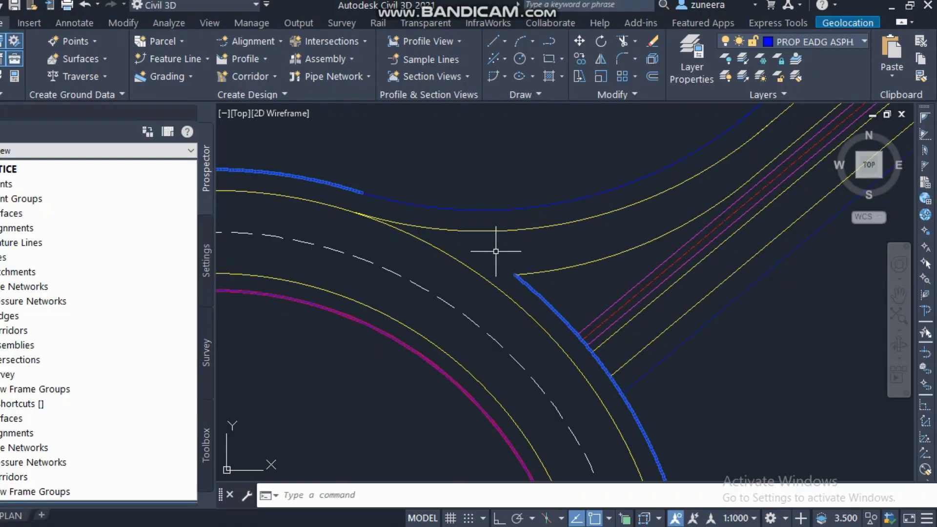
# Extend the lower yellow entry curve to the outer yellow roundabout circle.
pyautogui.write('ex')
pyautogui.press('Return')
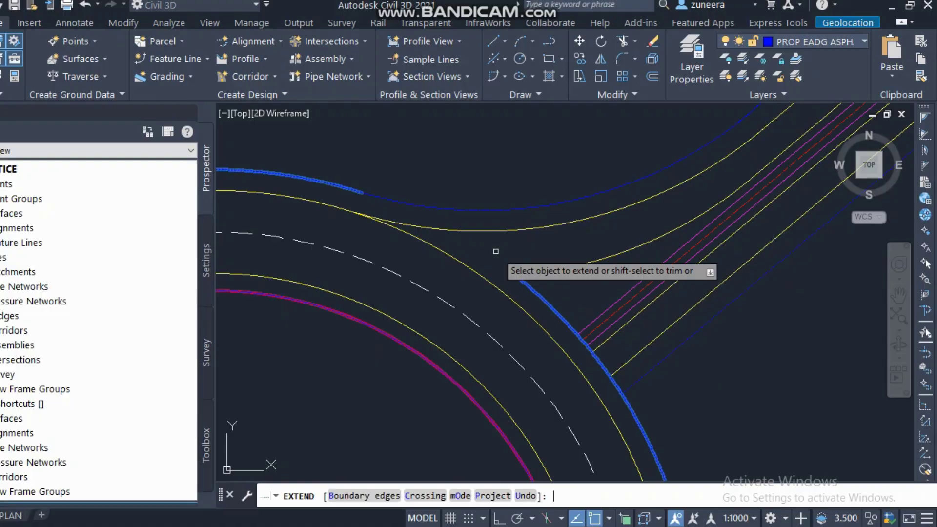
pyautogui.click(536, 275)
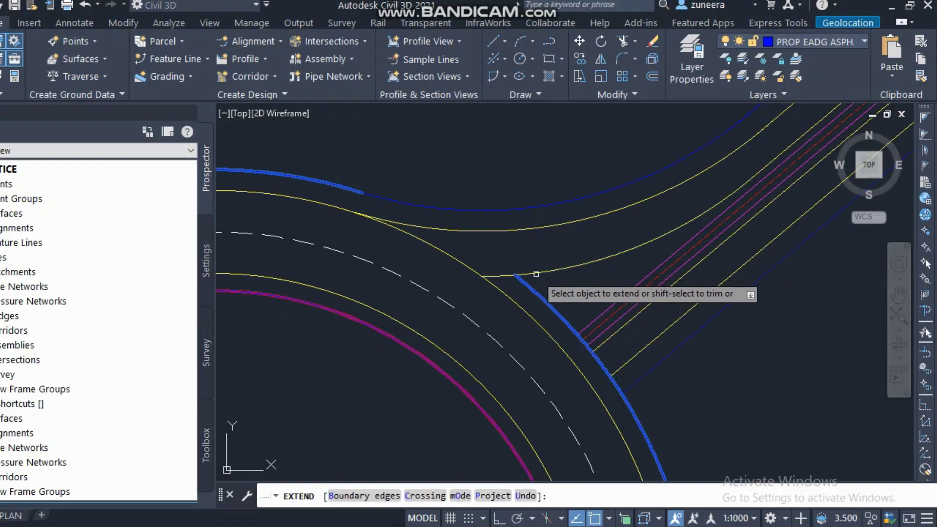
pyautogui.press('Escape')
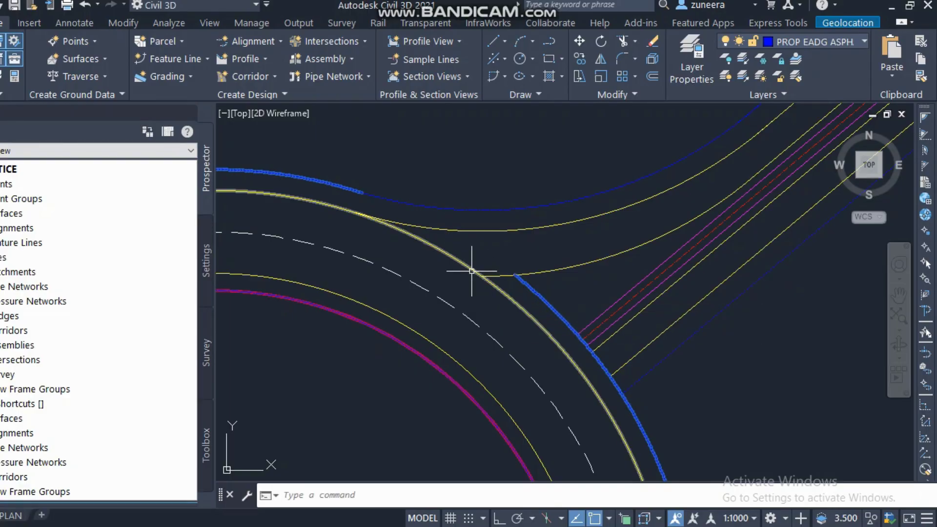
# Try to break the outer yellow circle just past the point where the upper yellow entry curve joins it.
pyautogui.scroll(8, 359, 205)
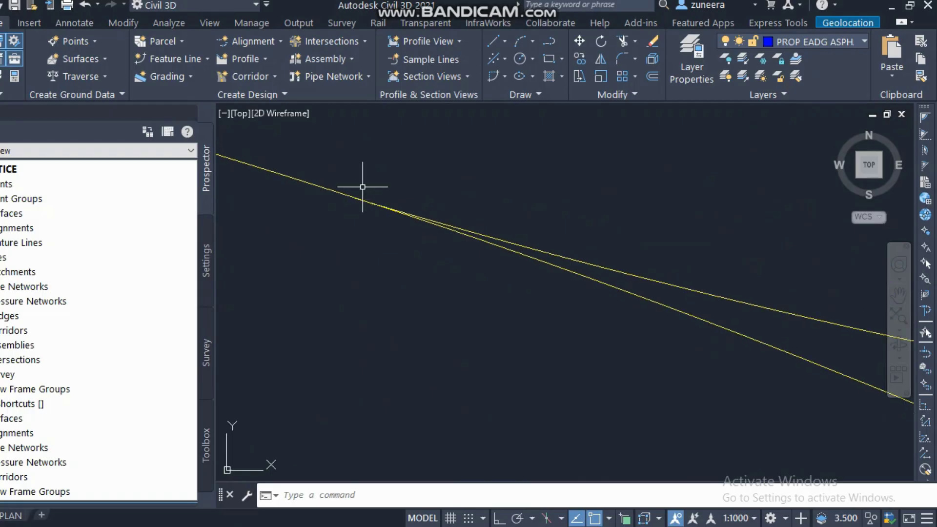
pyautogui.write('BR')
pyautogui.press('Return')
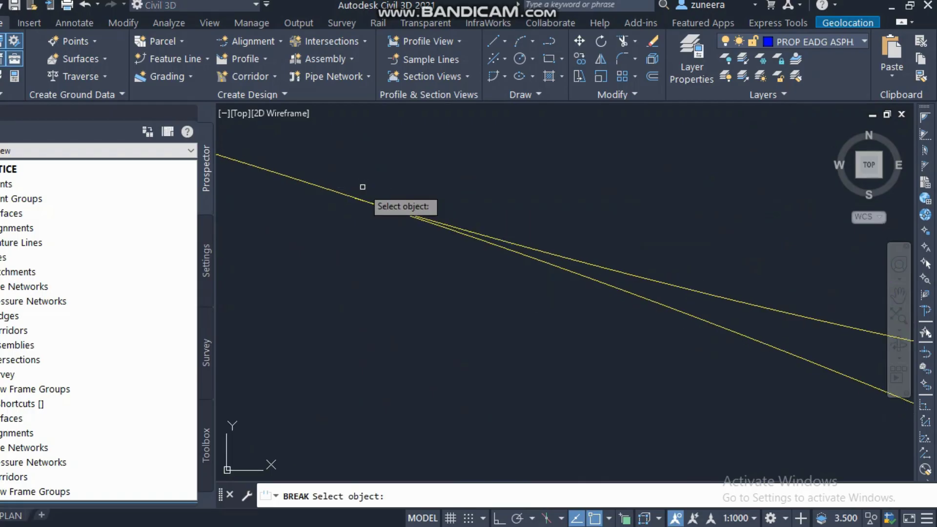
pyautogui.click(410, 219)
pyautogui.click(399, 225)
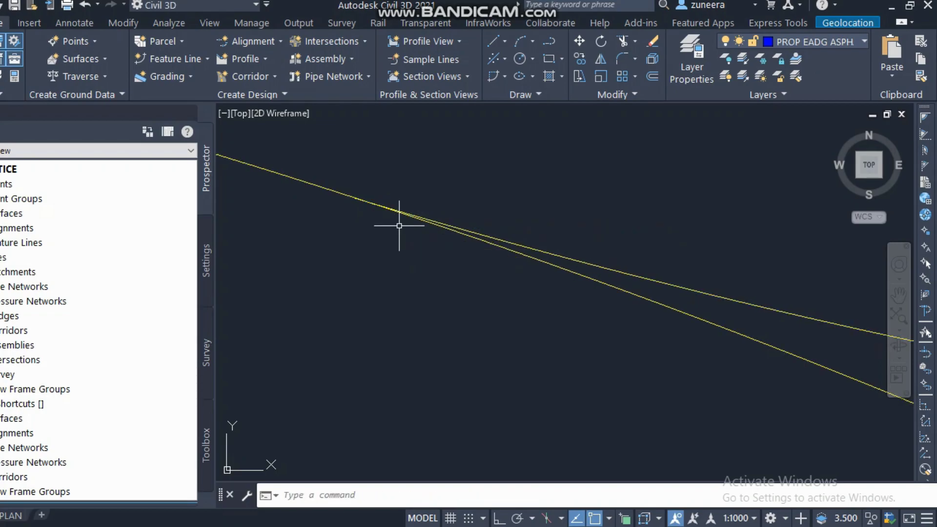
pyautogui.middleClick(399, 225)
pyautogui.middleClick(399, 226)
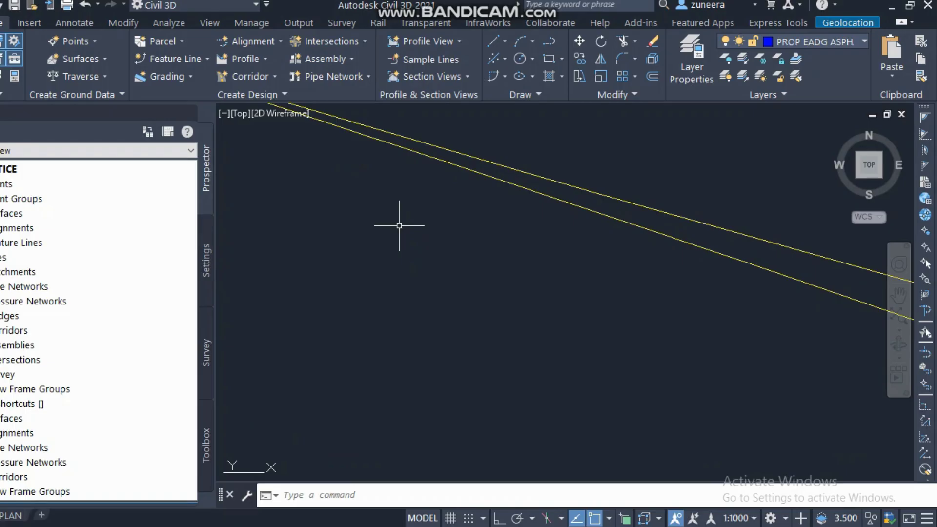
# Retry breaking the outer yellow circle beside the upper curve's junction, with the two break points closer together.
pyautogui.write('br')
pyautogui.press('Return')
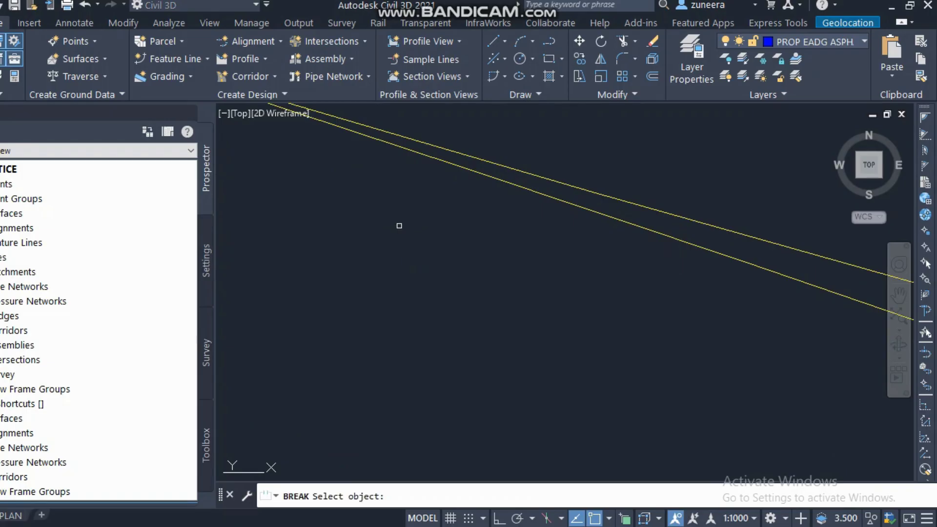
pyautogui.scroll(-3, 412, 220)
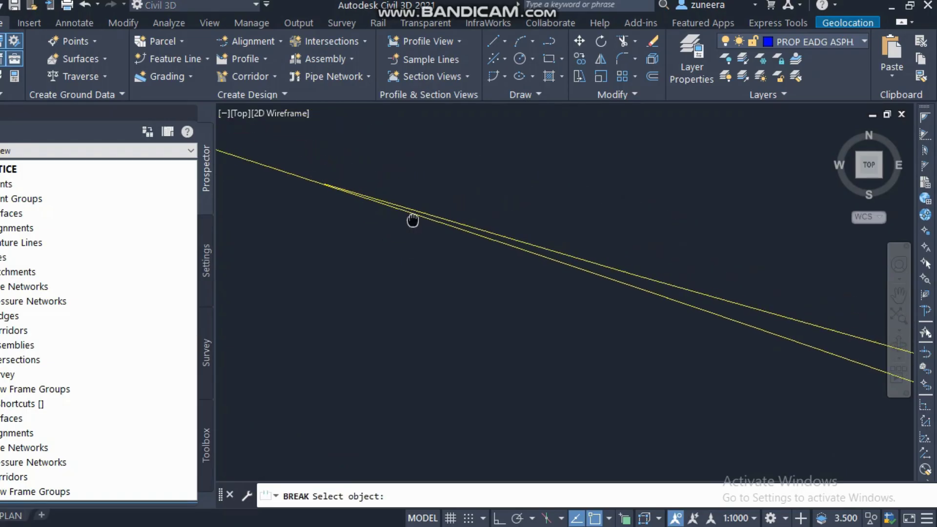
pyautogui.click(372, 197)
pyautogui.click(377, 198)
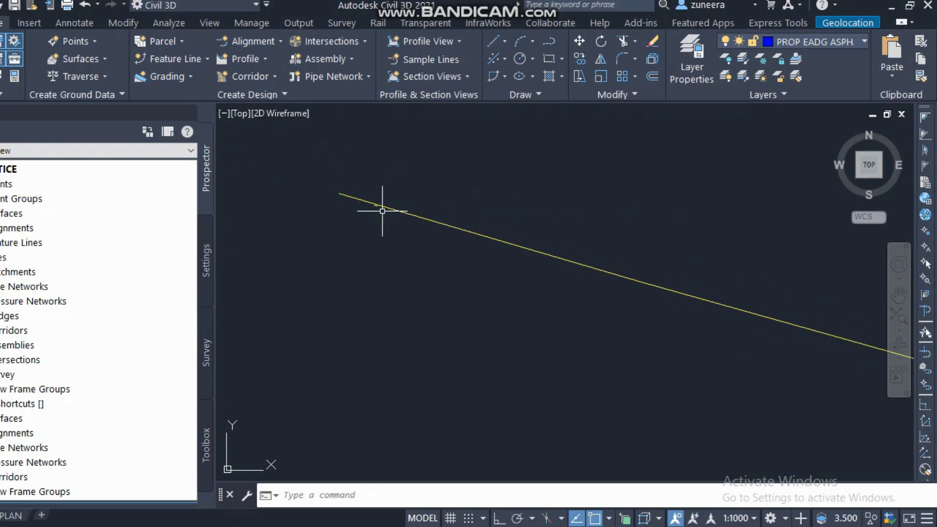
pyautogui.scroll(5, 382, 211)
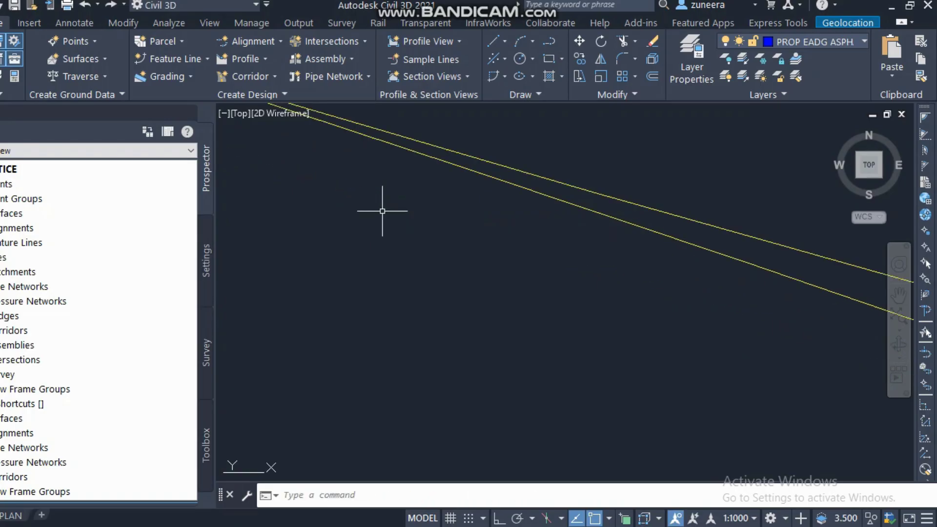
pyautogui.scroll(-3, 347, 193)
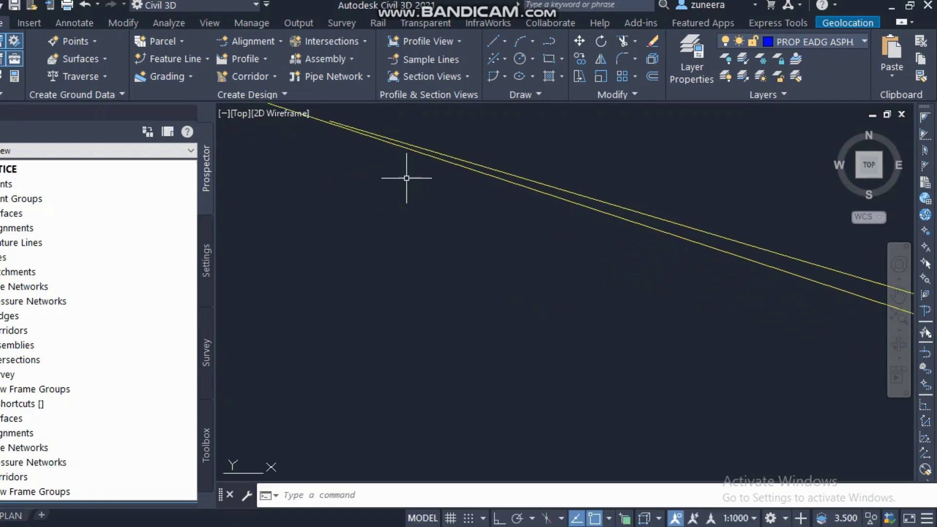
# Regenerate the drawing and break the outer yellow circle with a small gap beside the upper entry curve's junction.
pyautogui.write('re')
pyautogui.press('Return')
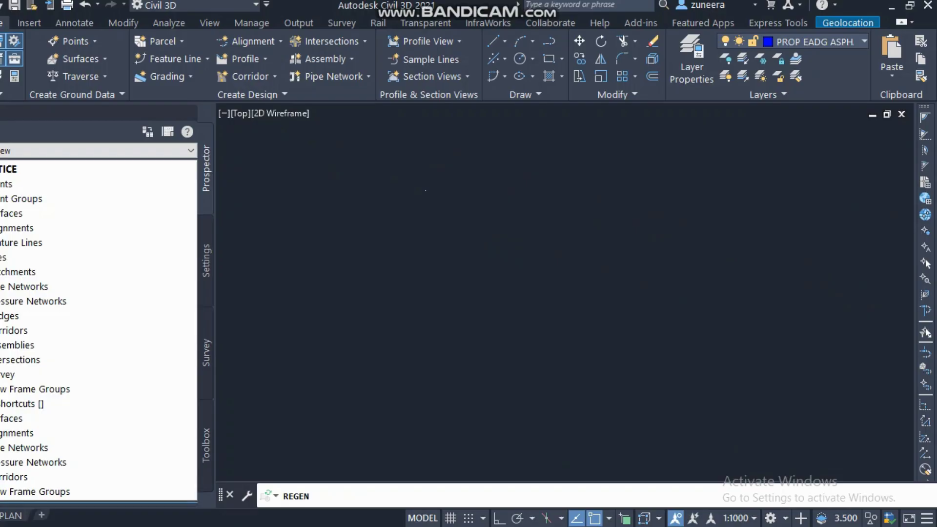
pyautogui.moveTo(407, 178)
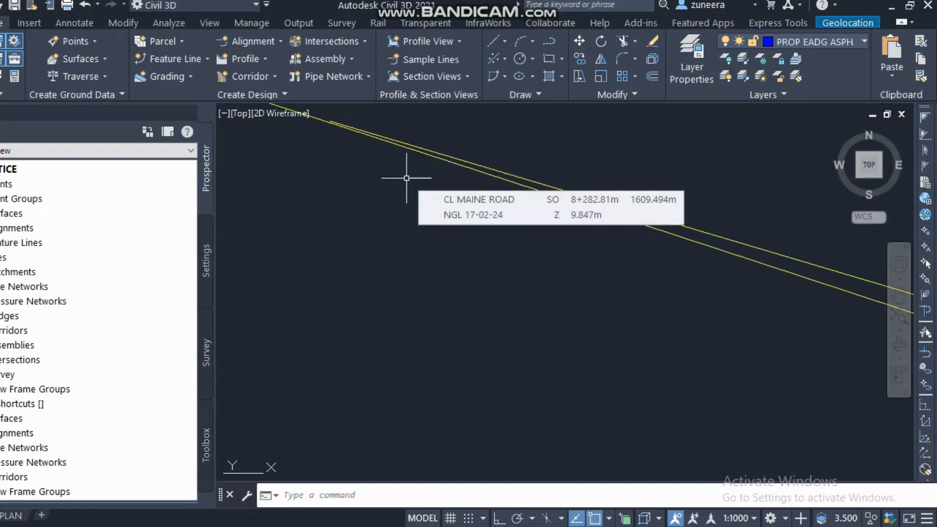
pyautogui.write('br')
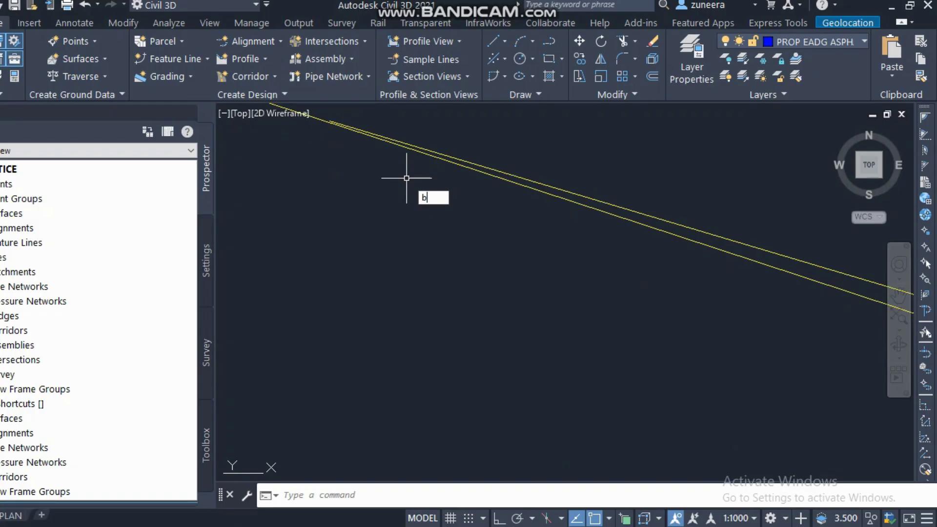
pyautogui.press('Return')
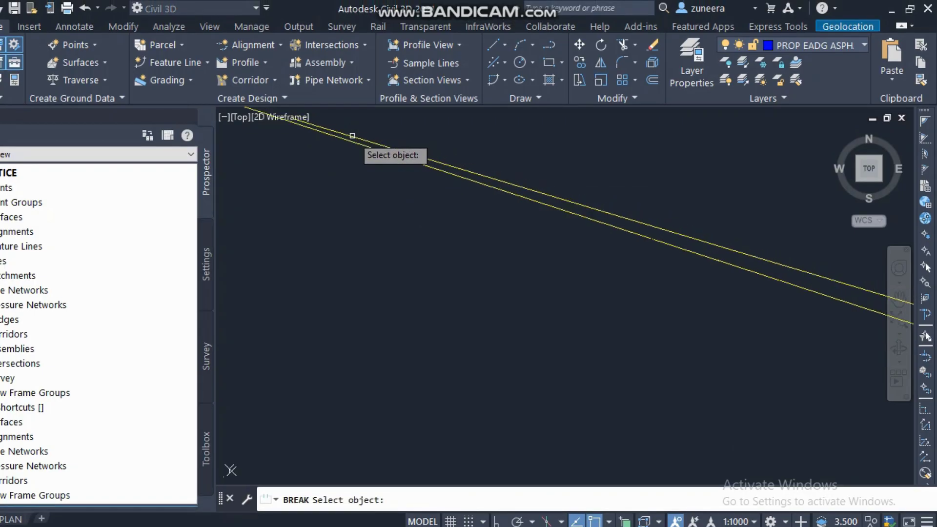
pyautogui.click(362, 141)
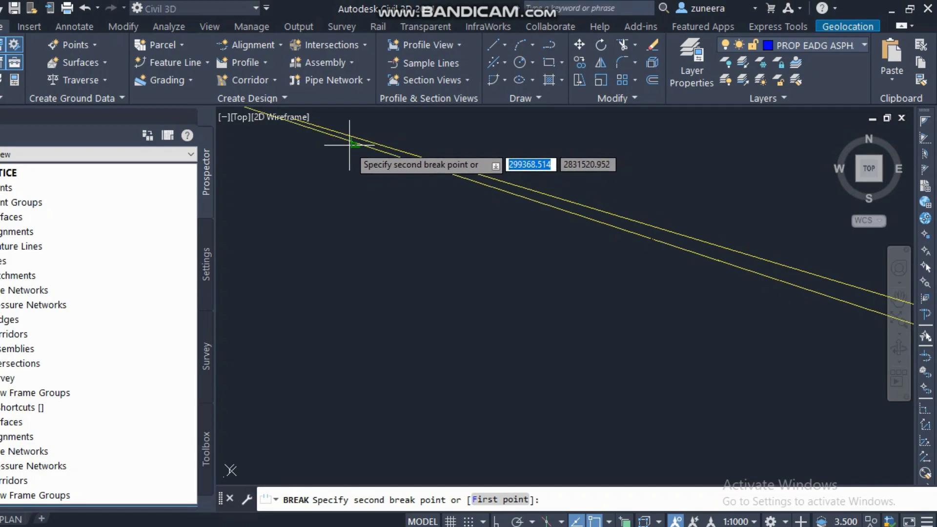
pyautogui.click(354, 152)
pyautogui.scroll(-3, 368, 184)
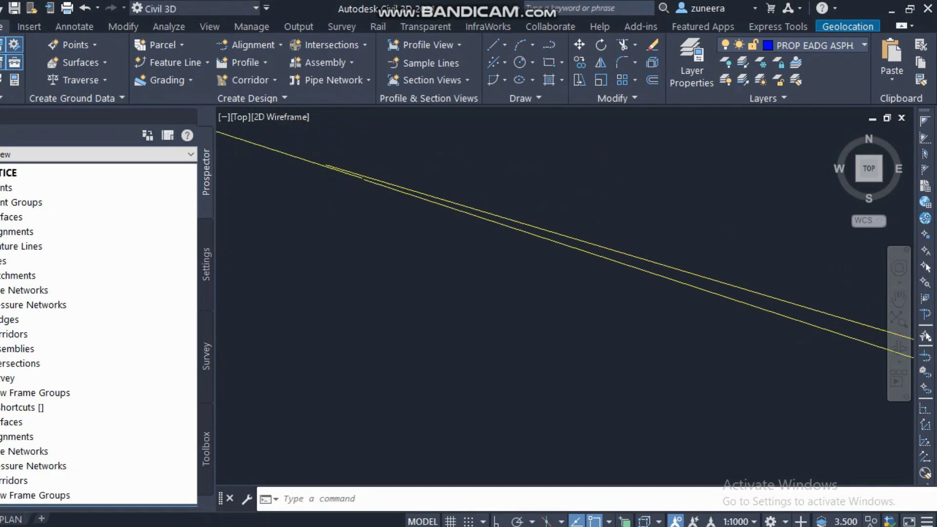
# Break the outer yellow circle with a second small gap where the lower yellow entry curve meets it.
pyautogui.scroll(-2, 370, 185)
pyautogui.scroll(4, 481, 265)
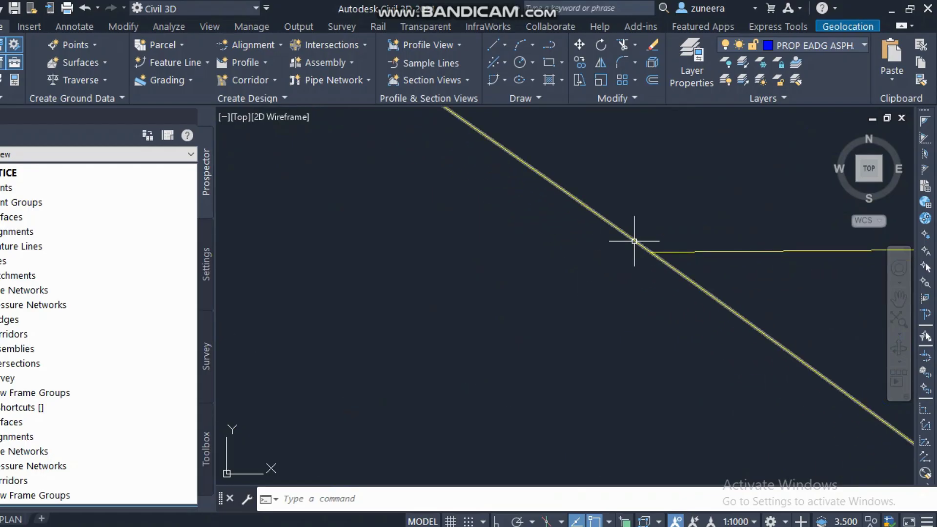
pyautogui.press('Return')
pyautogui.moveTo(702, 307); pyautogui.dragTo(638, 241, button='middle')
pyautogui.click(569, 185)
pyautogui.click(585, 191)
# Match the properties of the dashed white circle onto the outer yellow circle's arc between the two entry curve junctions.
pyautogui.moveTo(585, 191); pyautogui.dragTo(619, 250, button='middle')
pyautogui.scroll(-5, 643, 278)
pyautogui.click(546, 309)
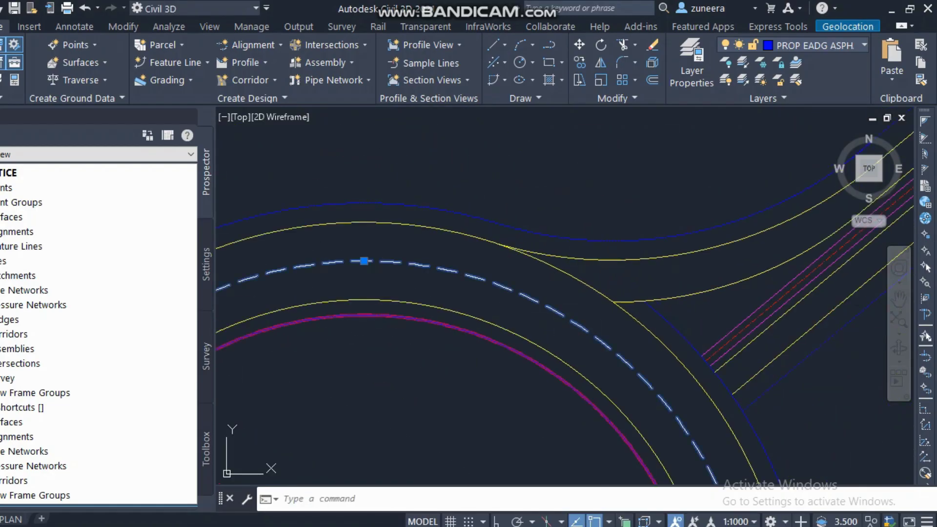
pyautogui.write('ma')
pyautogui.press('Return')
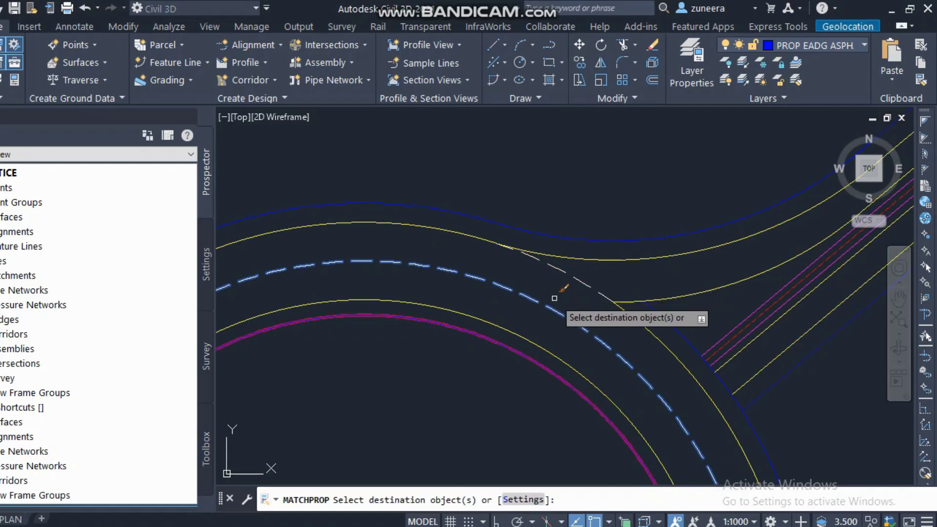
pyautogui.press('Return')
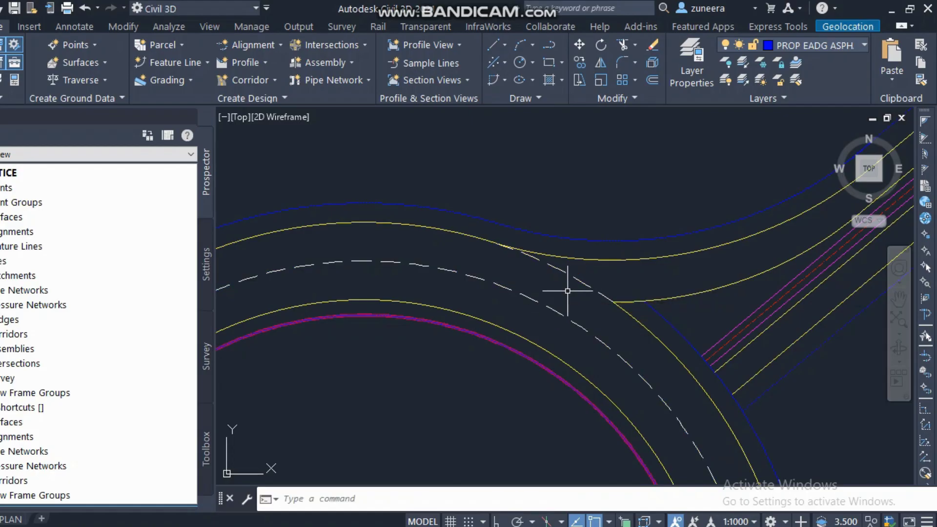
# Set the colour of the dashed arc between the two entry curve junctions to Yellow.
pyautogui.click(557, 269)
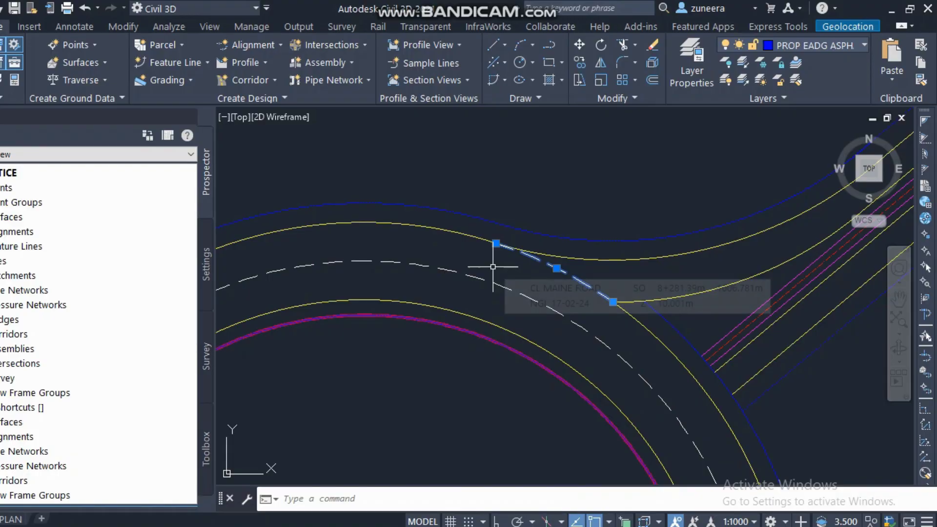
pyautogui.write('1')
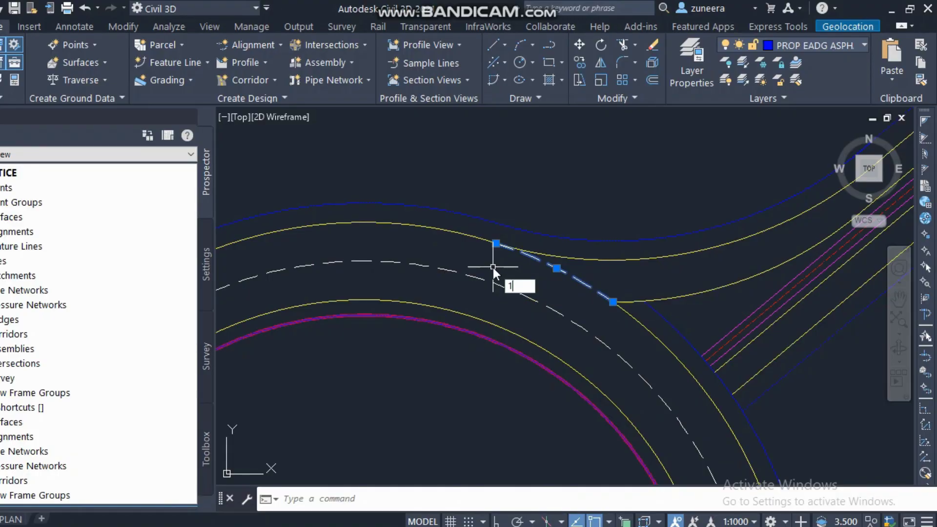
pyautogui.press('Escape')
pyautogui.hotkey('ctrl', '1')
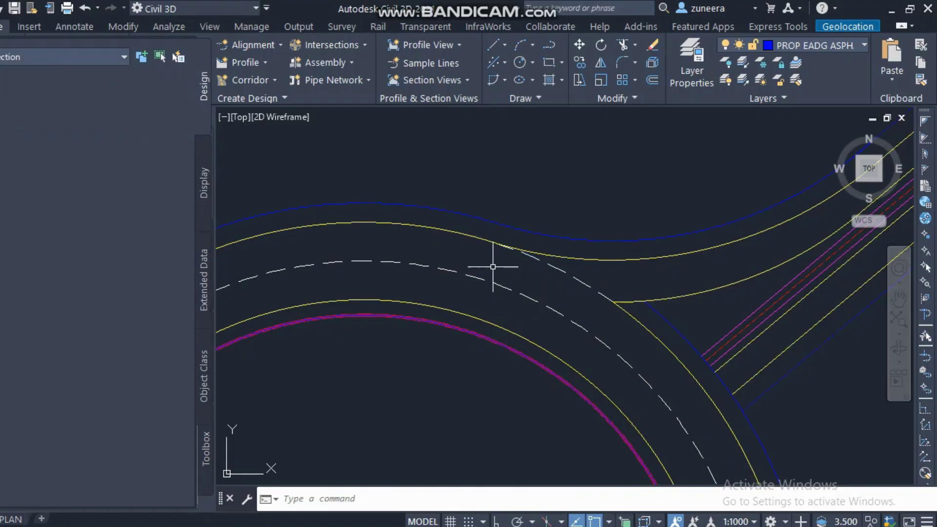
pyautogui.click(554, 266)
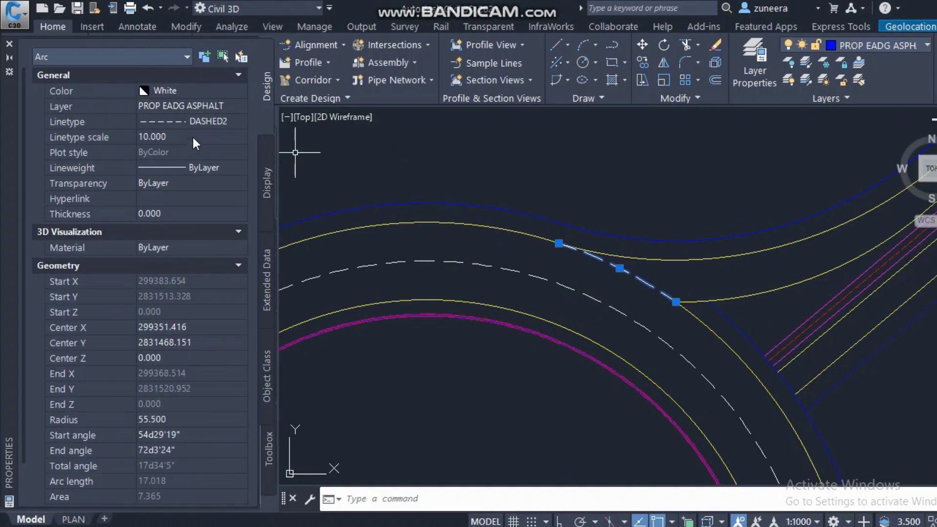
pyautogui.click(187, 92)
pyautogui.click(189, 92)
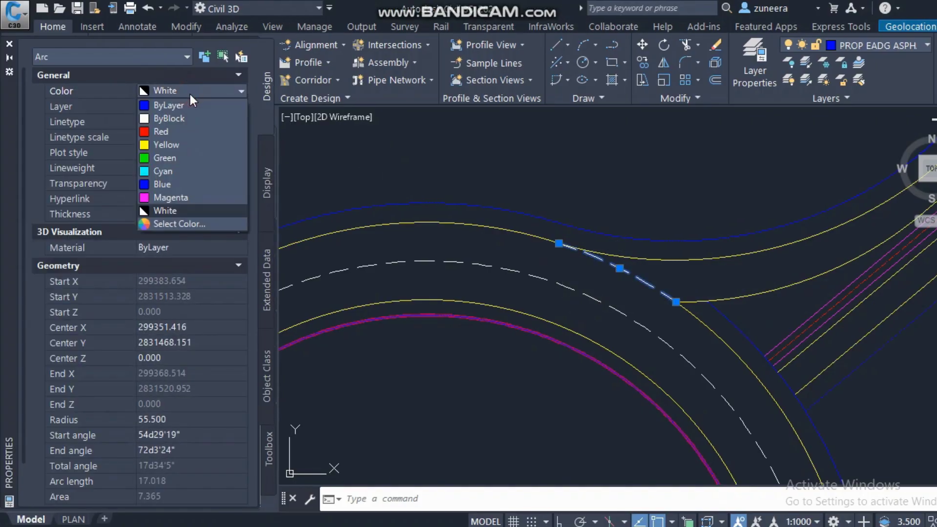
pyautogui.click(166, 145)
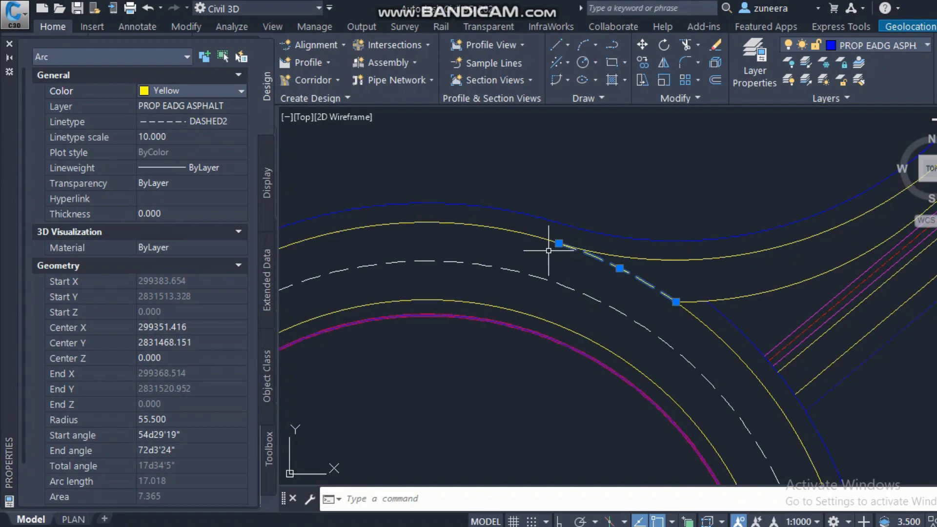
pyautogui.press('Escape')
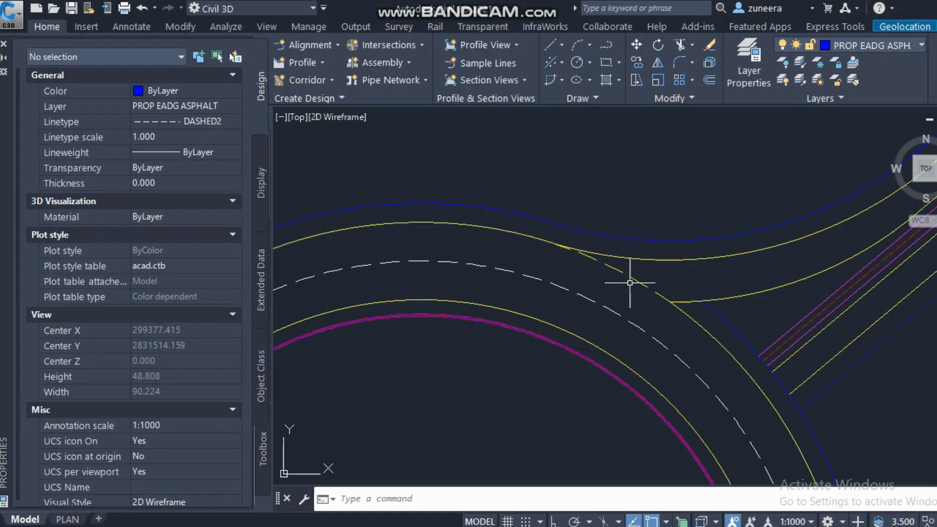
# Add a radius dimension to the blue outer entry curve, placing its text just above the curve.
pyautogui.scroll(-2, 638, 284)
pyautogui.scroll(1, 649, 293)
pyautogui.scroll(-1, 630, 259)
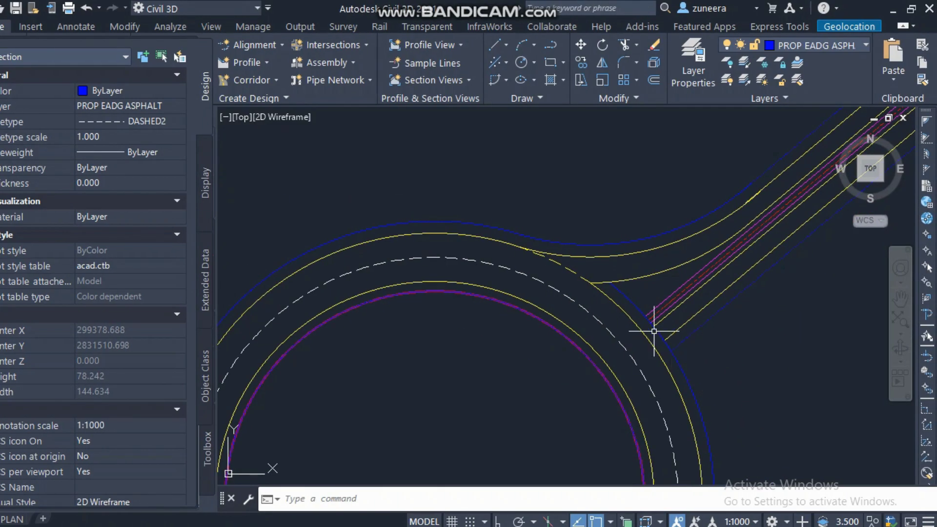
pyautogui.scroll(1, 581, 288)
pyautogui.scroll(-1, 504, 218)
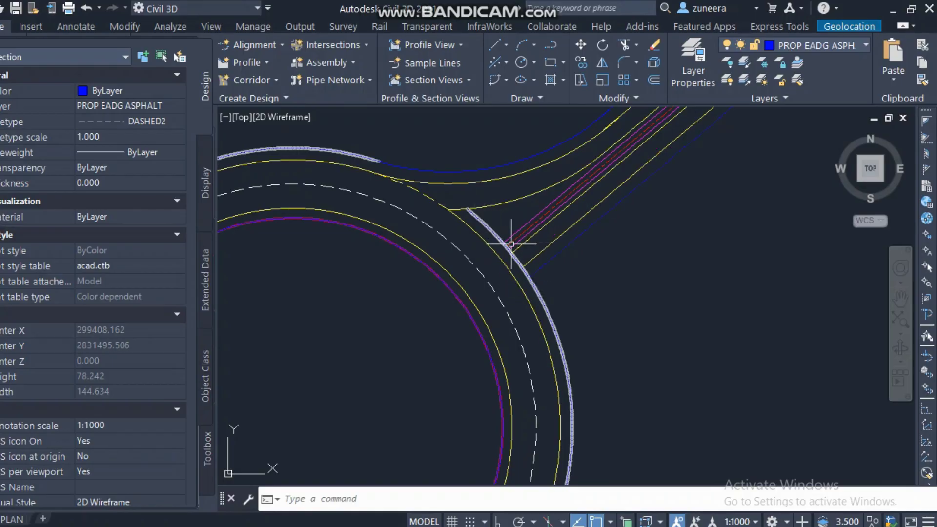
pyautogui.scroll(-2, 588, 269)
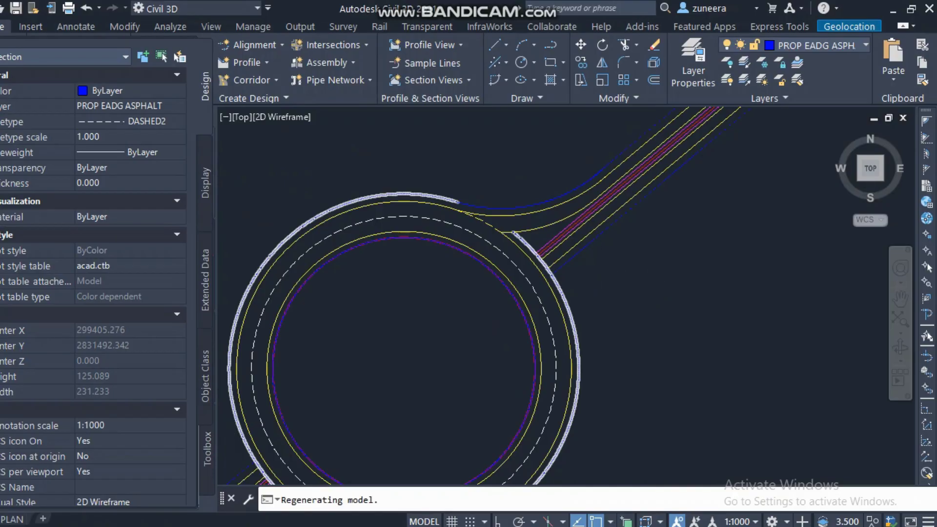
pyautogui.scroll(4, 515, 220)
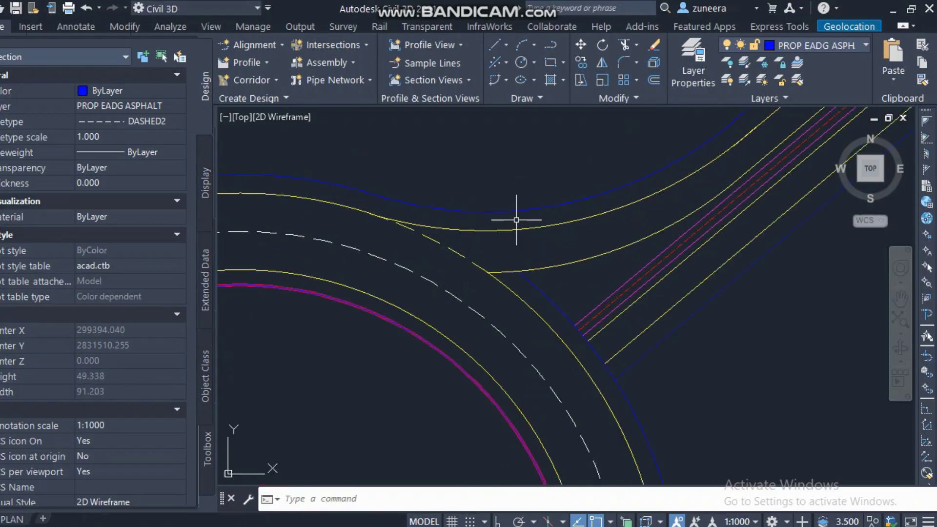
pyautogui.write('dra')
pyautogui.press('Return')
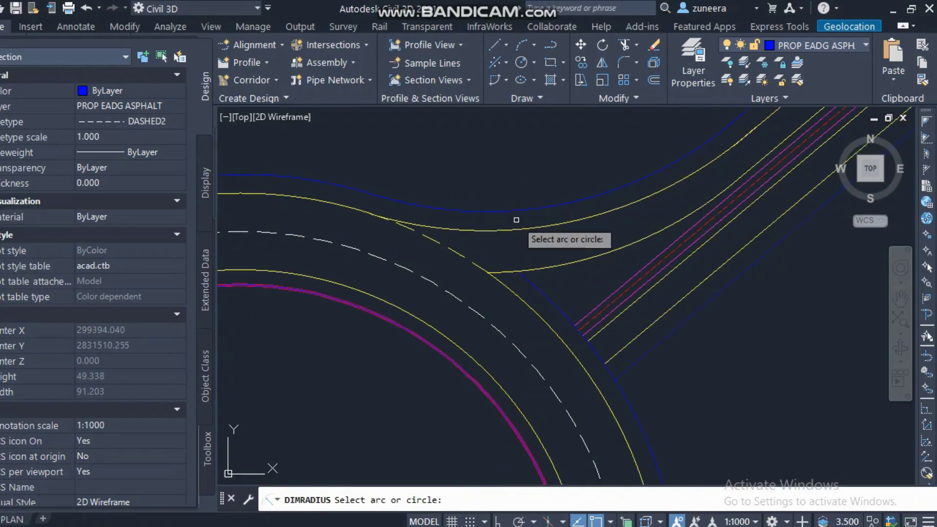
pyautogui.click(491, 211)
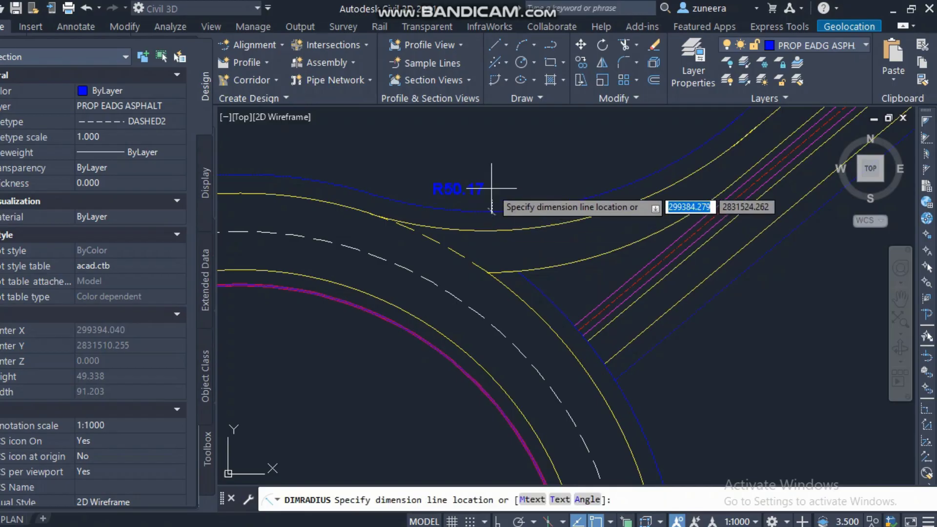
pyautogui.click(495, 170)
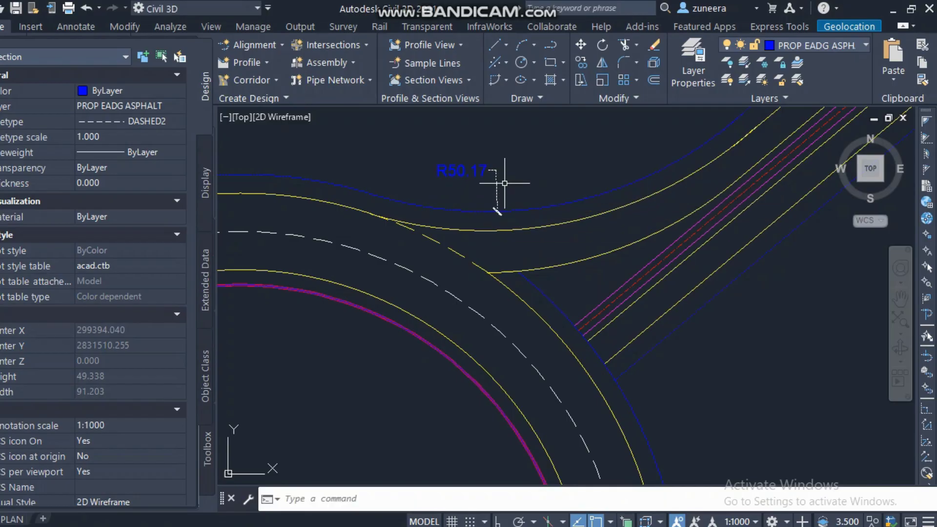
# Set the radius dimension's colour to Yellow and its linetype to Continuous.
pyautogui.click(504, 177)
pyautogui.click(485, 157)
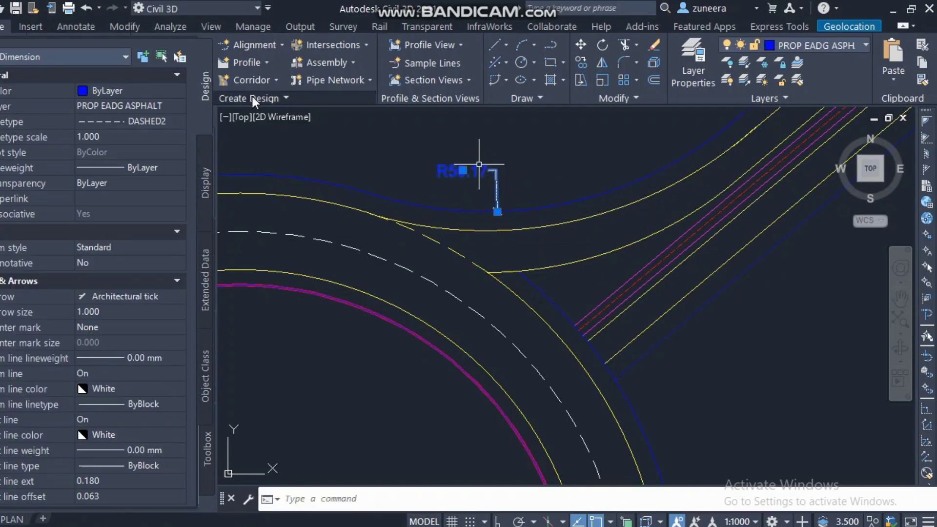
pyautogui.click(192, 92)
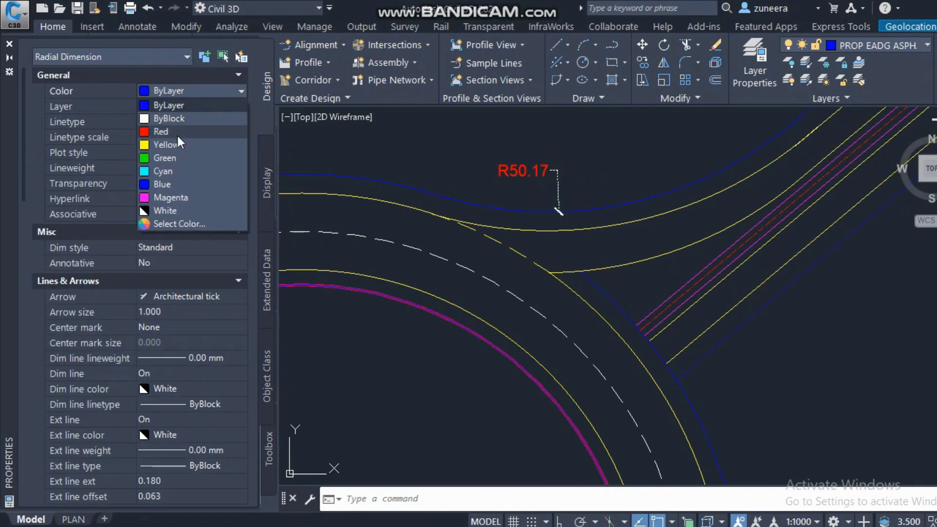
pyautogui.click(166, 145)
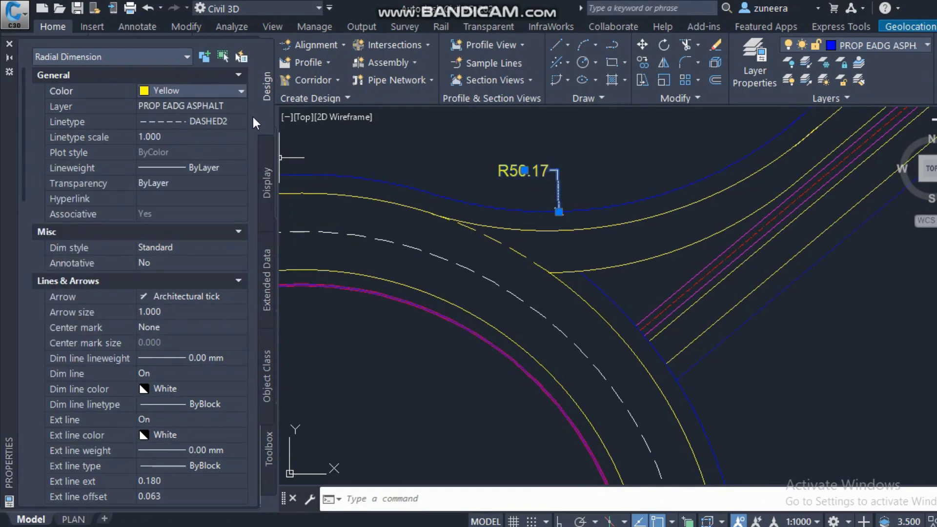
pyautogui.click(216, 121)
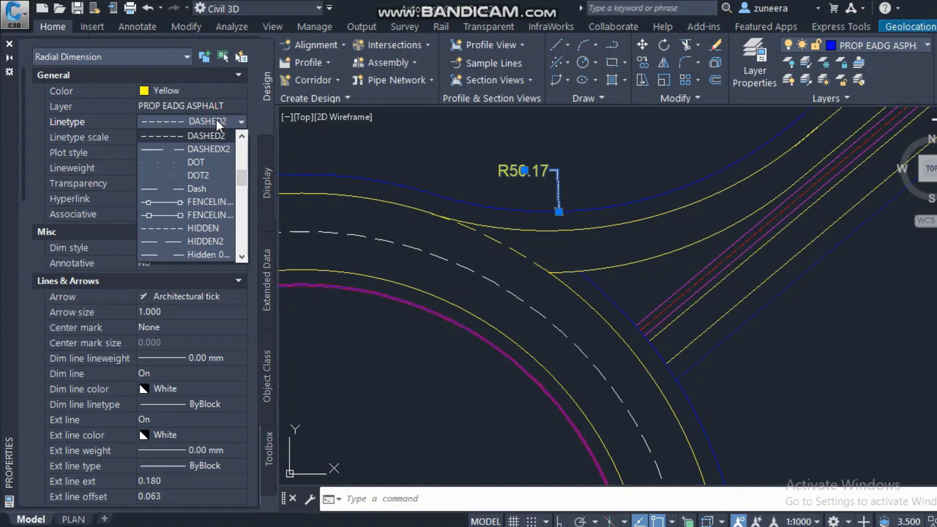
pyautogui.moveTo(244, 174)
pyautogui.mouseDown()
pyautogui.moveTo(243, 183)
pyautogui.moveTo(243, 165)
pyautogui.mouseUp()
pyautogui.click(214, 151)
pyautogui.scroll(2, 531, 197)
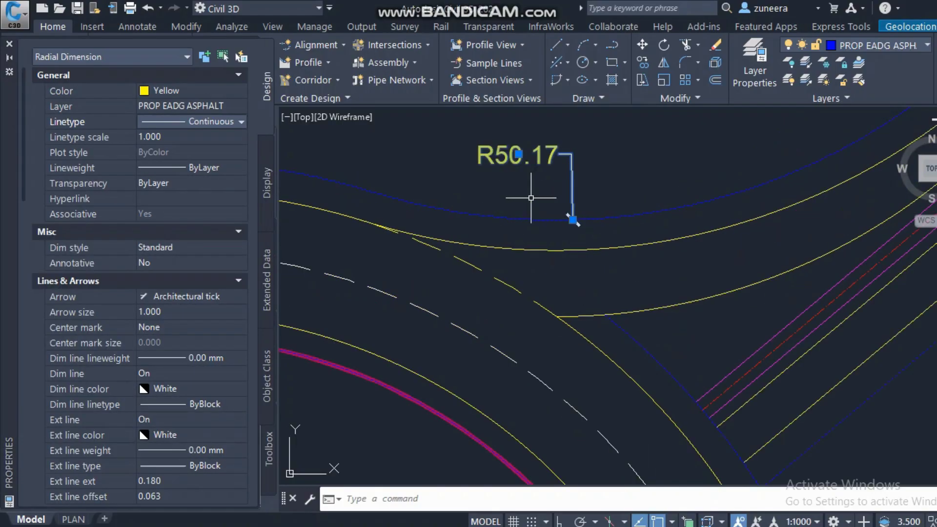
# Try the Open 30 arrowhead on the radius dimension and settle on Closed filled.
pyautogui.click(201, 297)
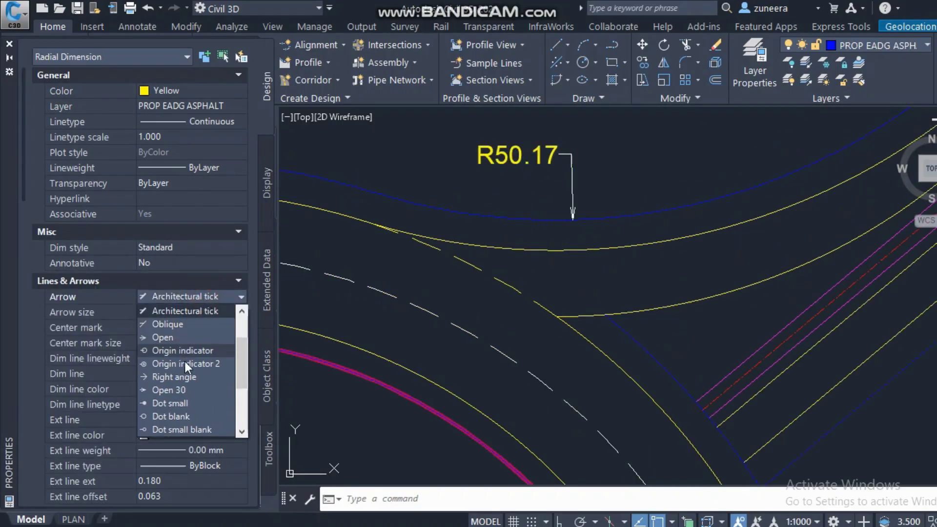
pyautogui.click(187, 386)
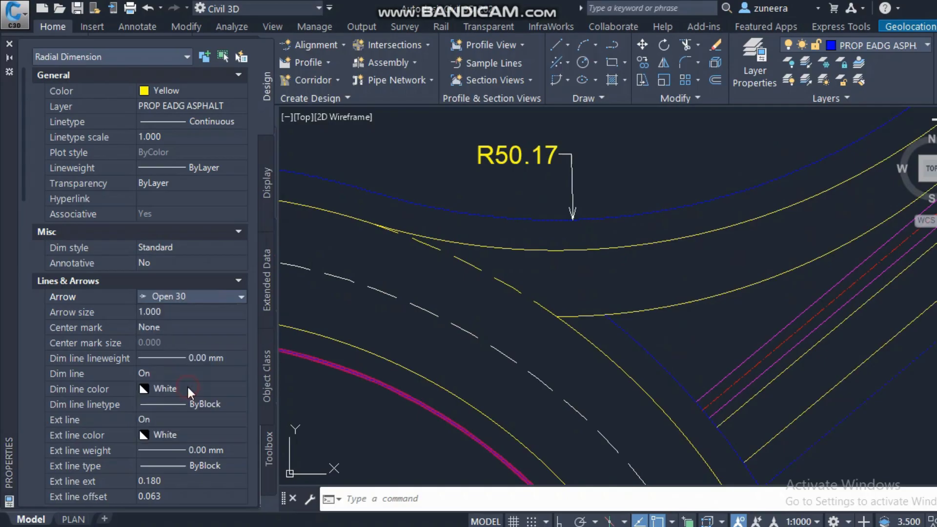
pyautogui.click(195, 297)
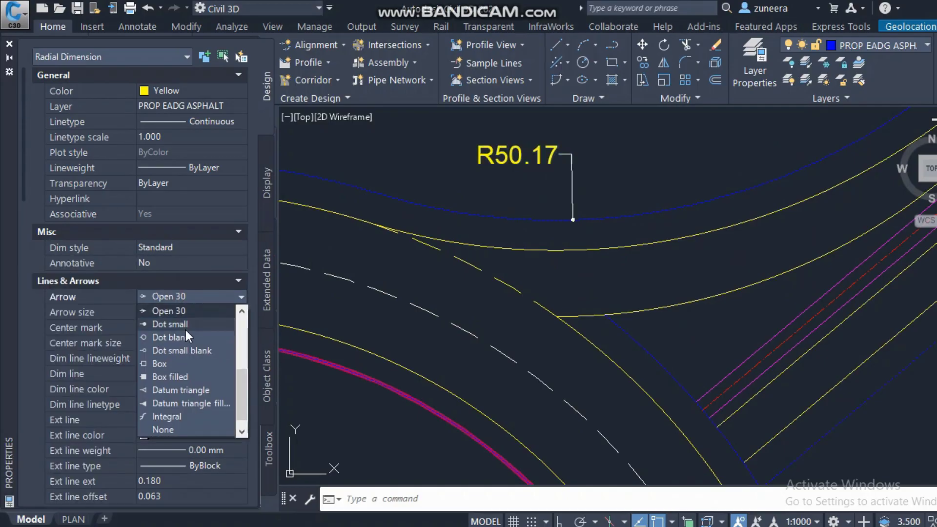
pyautogui.scroll(3, 184, 326)
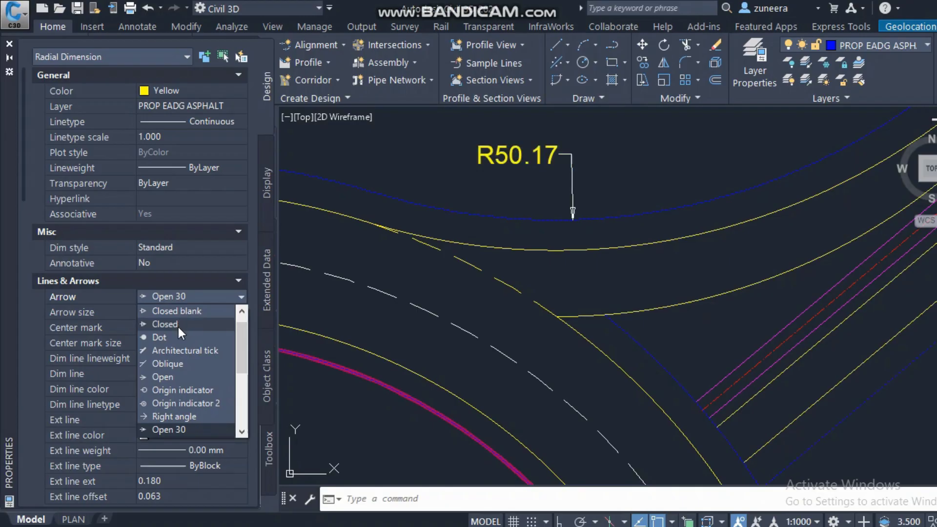
pyautogui.scroll(1, 178, 327)
pyautogui.click(182, 311)
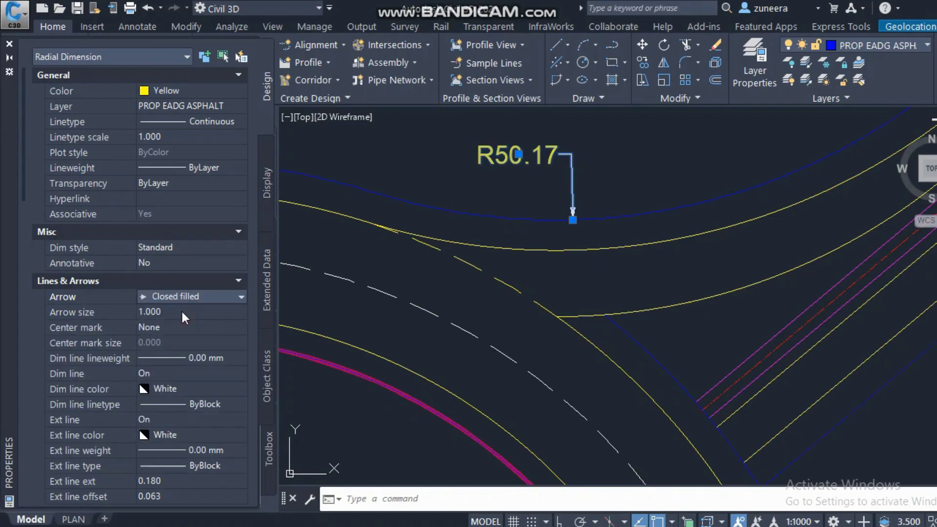
# Set the radius dimension's arrow size to 2 and deselect the dimension.
pyautogui.click(177, 311)
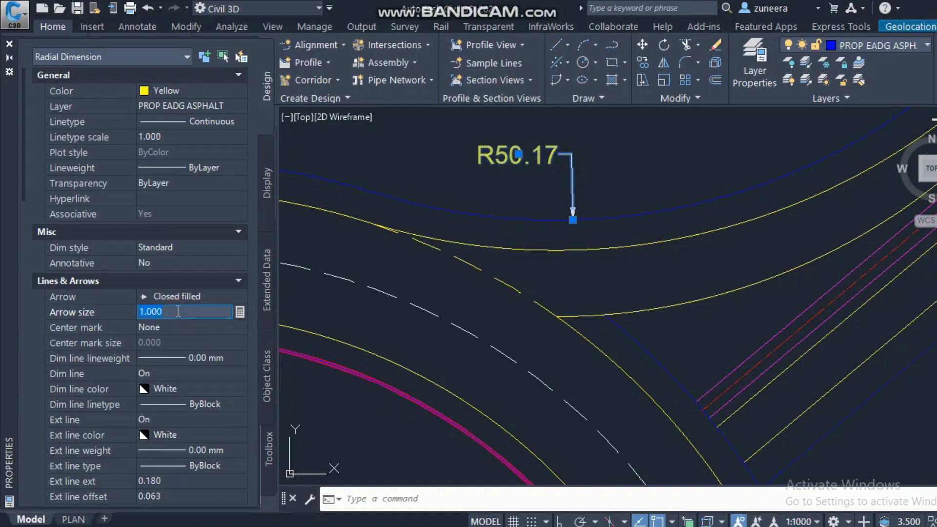
pyautogui.write('2')
pyautogui.press('Tab')
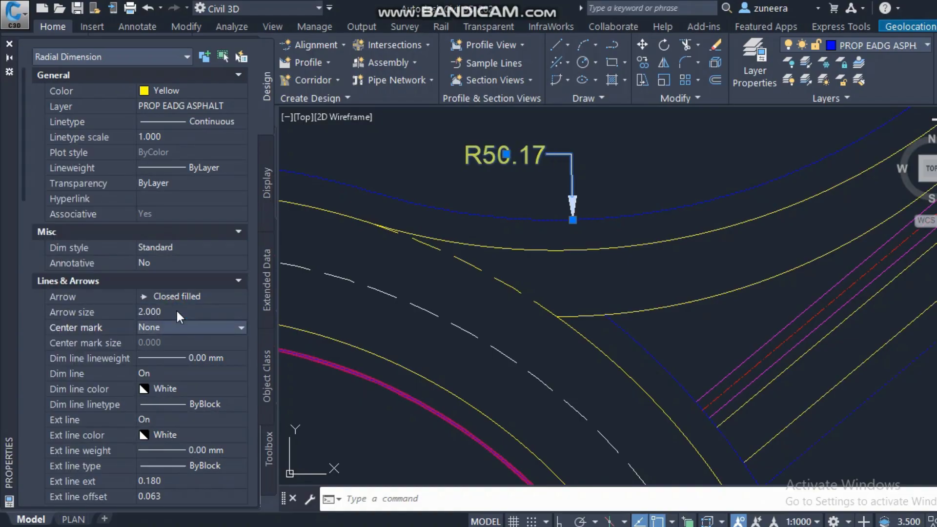
pyautogui.scroll(-2, 561, 274)
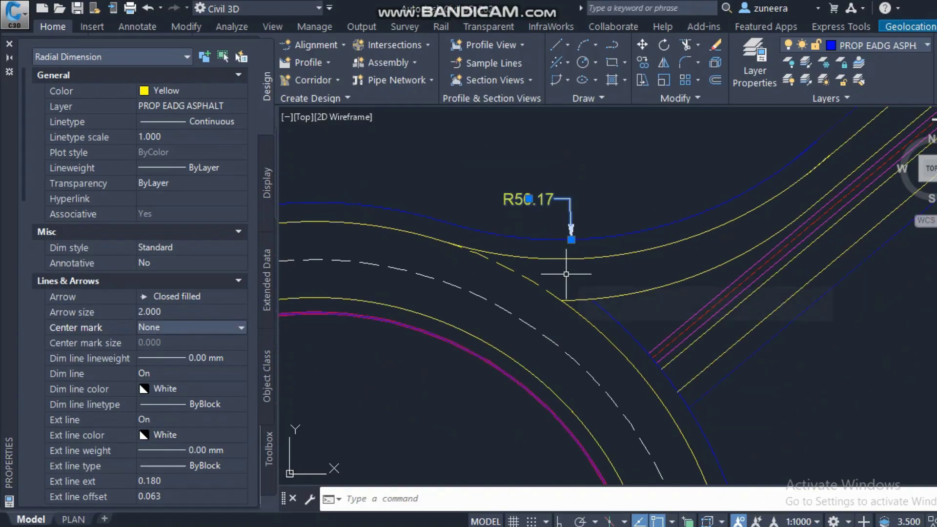
pyautogui.press('Escape')
pyautogui.scroll(-2, 578, 229)
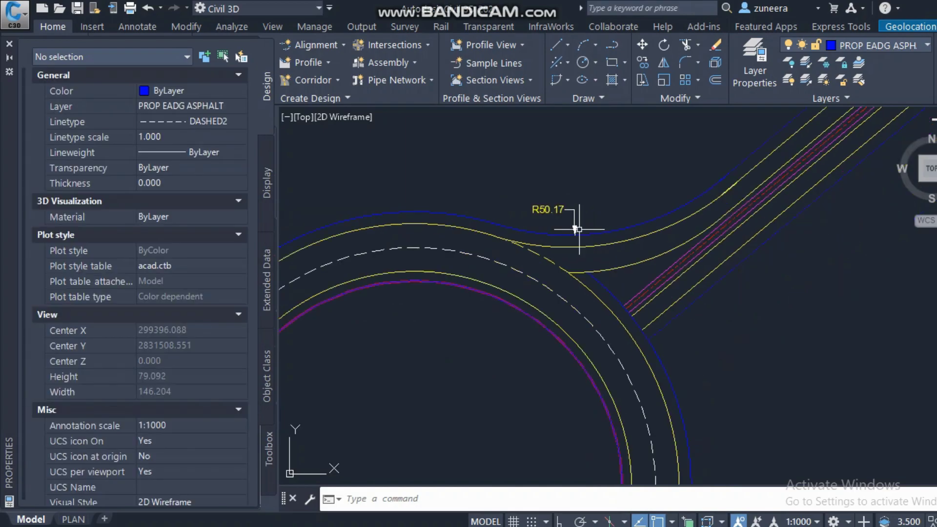
pyautogui.moveTo(557, 247)
pyautogui.mouseDown(button='middle')
pyautogui.moveTo(535, 242)
pyautogui.moveTo(526, 226)
pyautogui.mouseUp(button='middle')
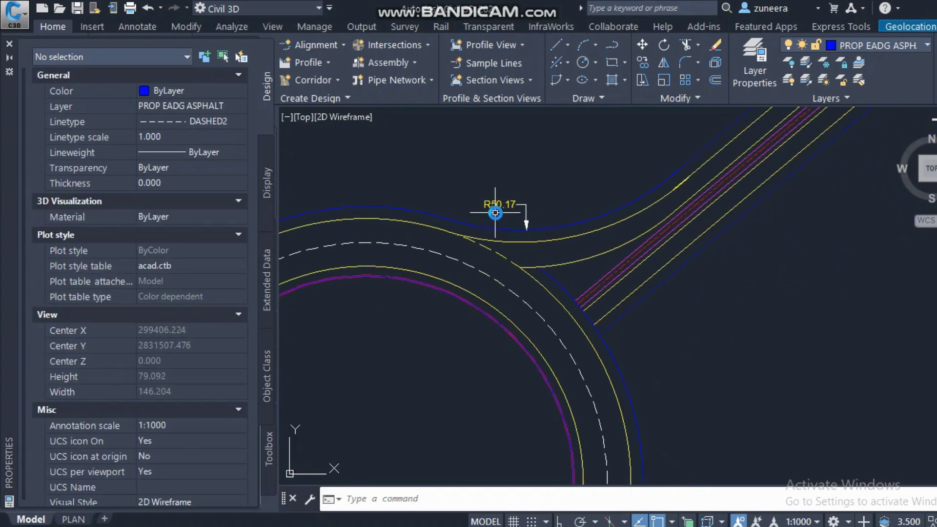
pyautogui.scroll(4, 495, 213)
pyautogui.scroll(-2, 554, 241)
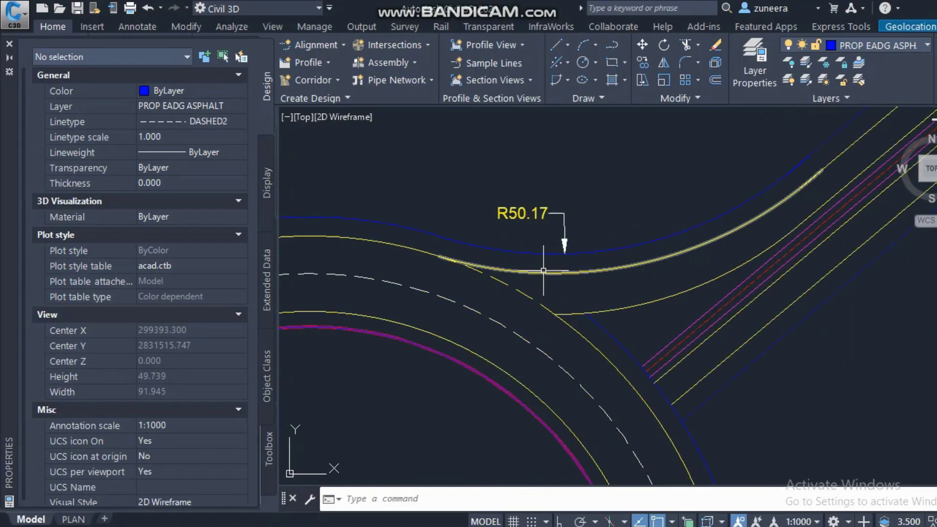
pyautogui.press('Return')
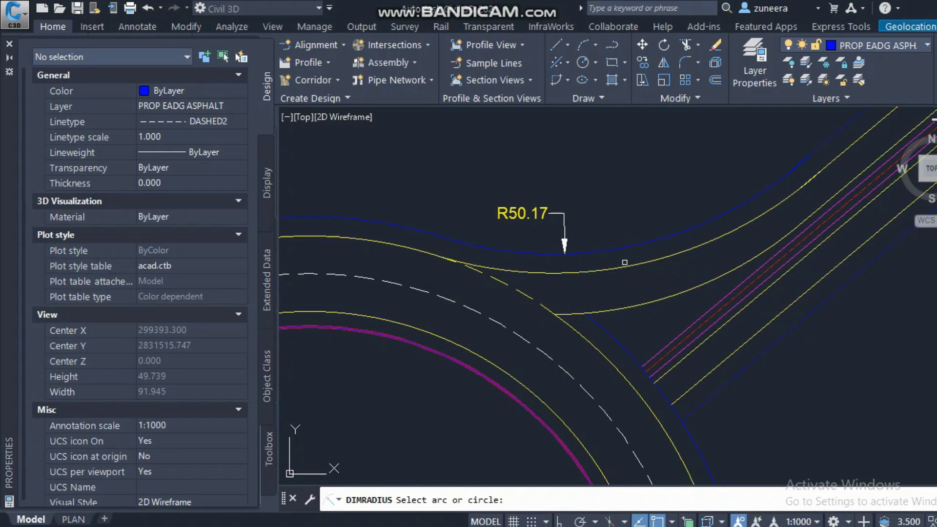
pyautogui.press('Escape')
pyautogui.scroll(-4, 625, 263)
pyautogui.moveTo(691, 317); pyautogui.dragTo(655, 317, button='middle')
pyautogui.click(905, 375)
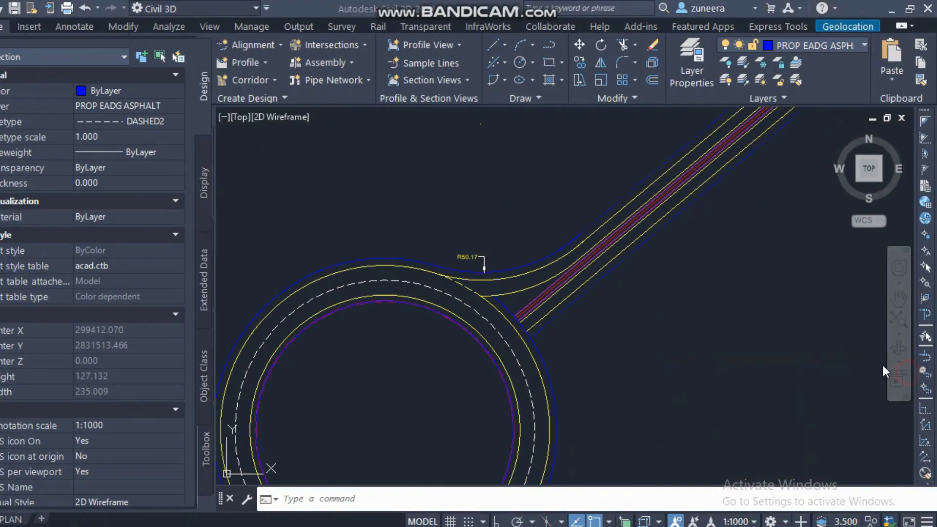
# Draw a tangent-tangent-radius circle of radius 50.17 touching the road's lower blue edge line and the roundabout's outer blue circle.
pyautogui.scroll(2, 597, 255)
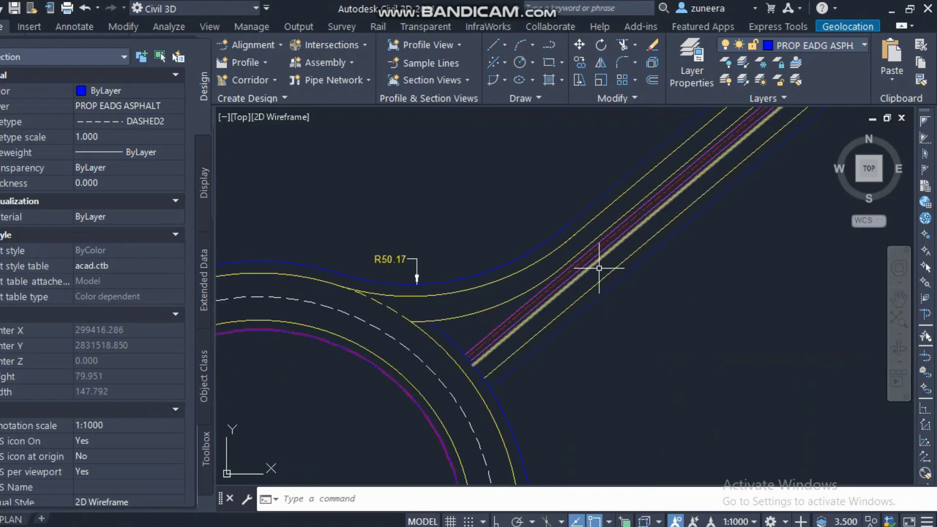
pyautogui.scroll(2, 602, 293)
pyautogui.moveTo(603, 295); pyautogui.dragTo(613, 249, button='middle')
pyautogui.scroll(-1, 620, 259)
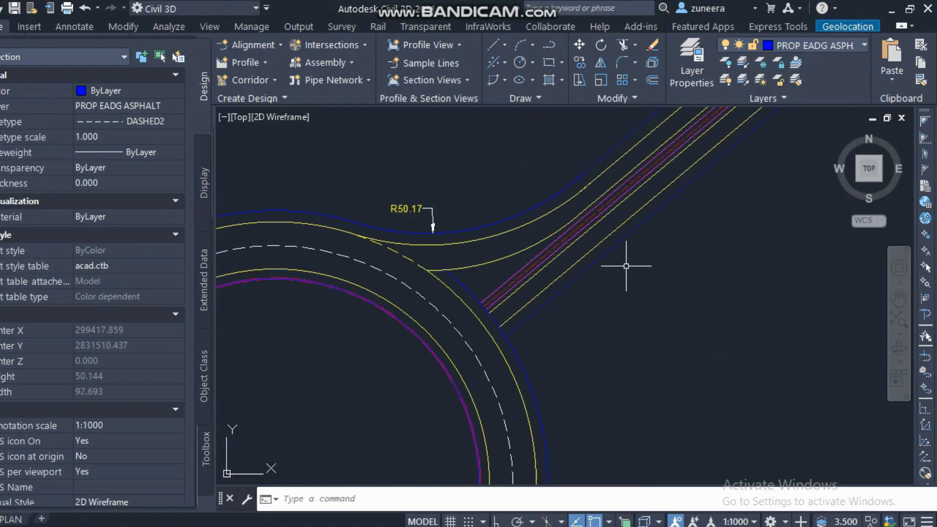
pyautogui.moveTo(589, 316); pyautogui.dragTo(596, 287, button='middle')
pyautogui.write('c')
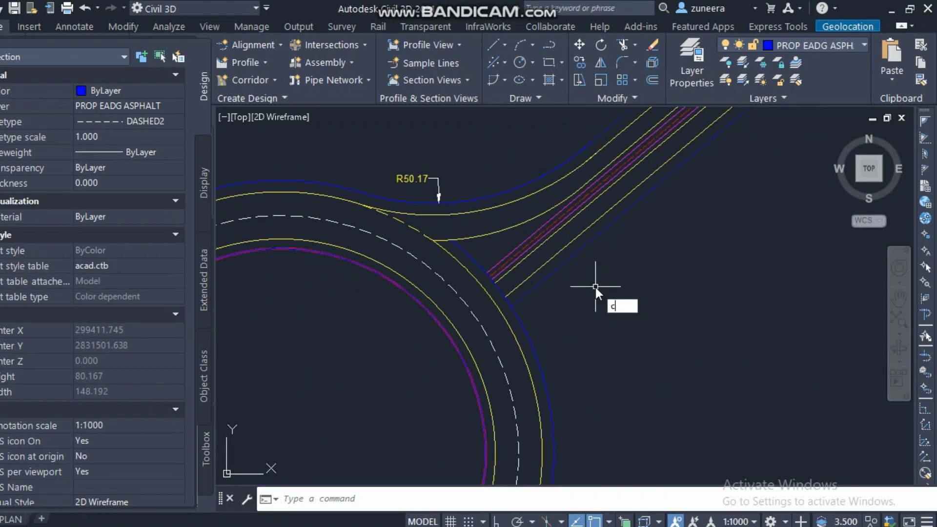
pyautogui.press('Return')
pyautogui.write('ttr')
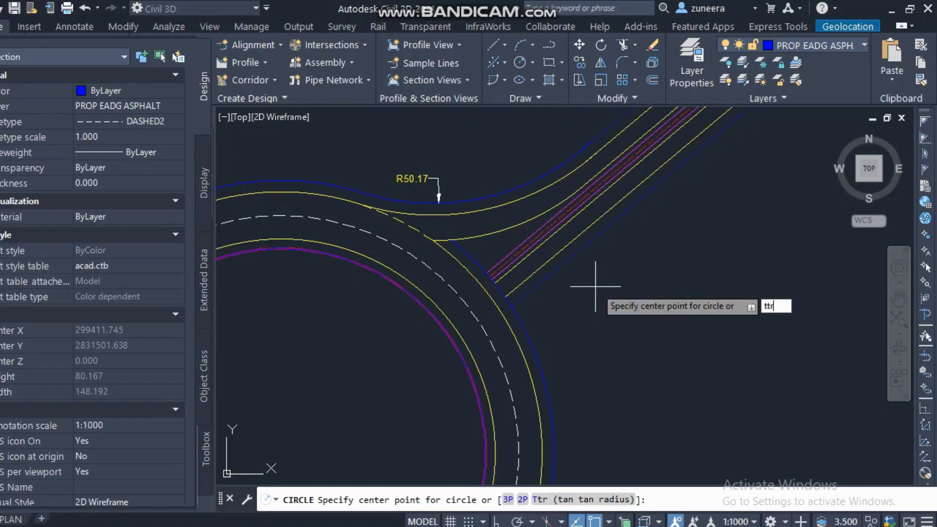
pyautogui.press('Return')
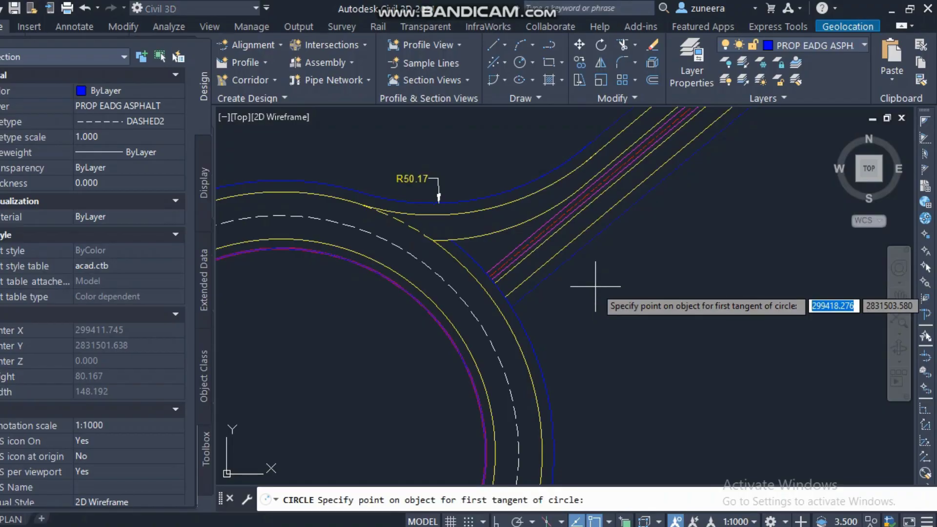
pyautogui.click(597, 255)
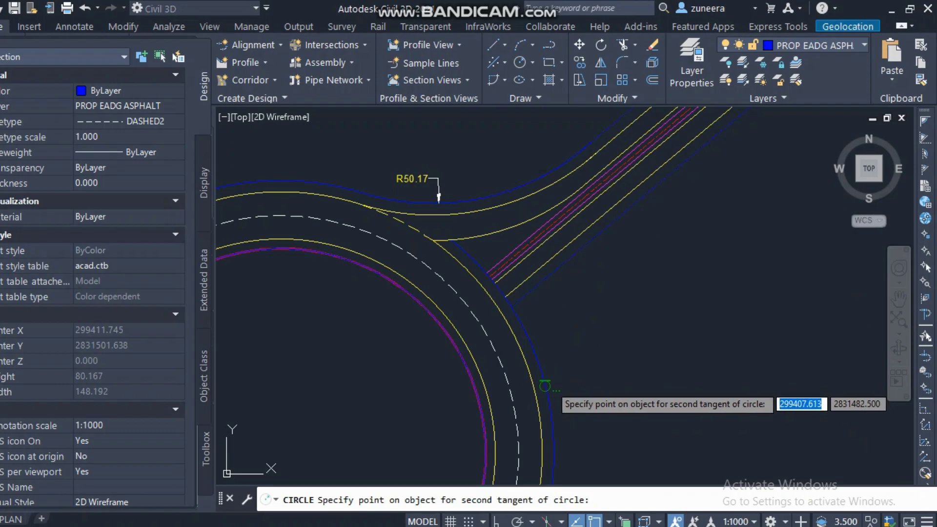
pyautogui.click(555, 378)
pyautogui.write('50.17')
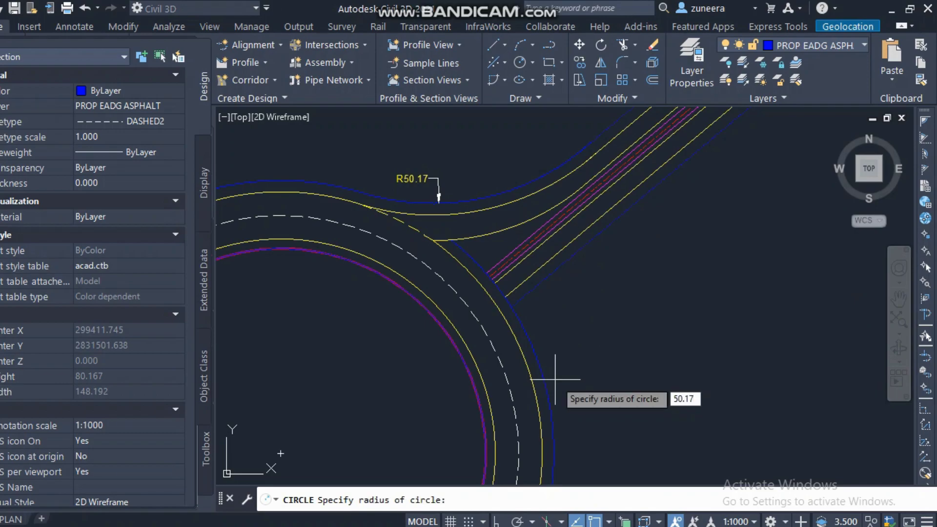
pyautogui.press('Return')
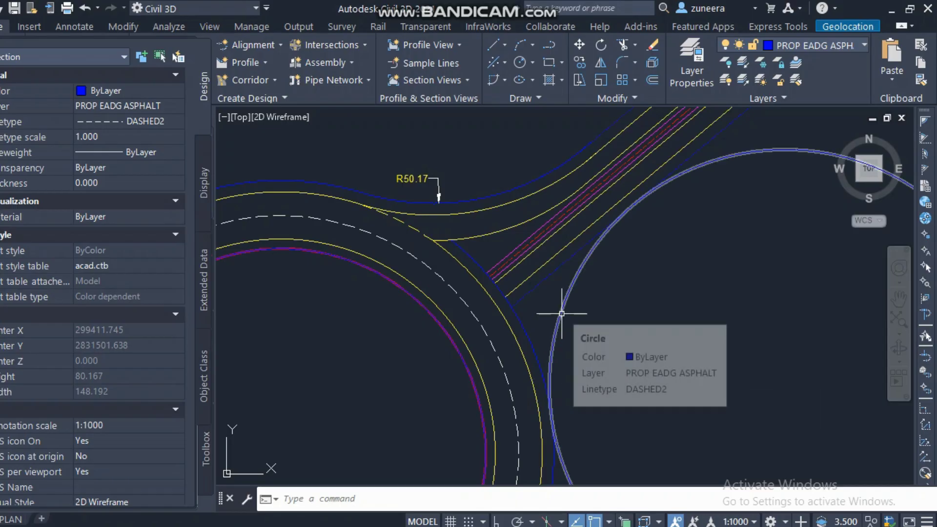
# Trim the new circle to the arc joining the road's lower blue edge and the roundabout's outer blue edge.
pyautogui.write('tr')
pyautogui.press('Return')
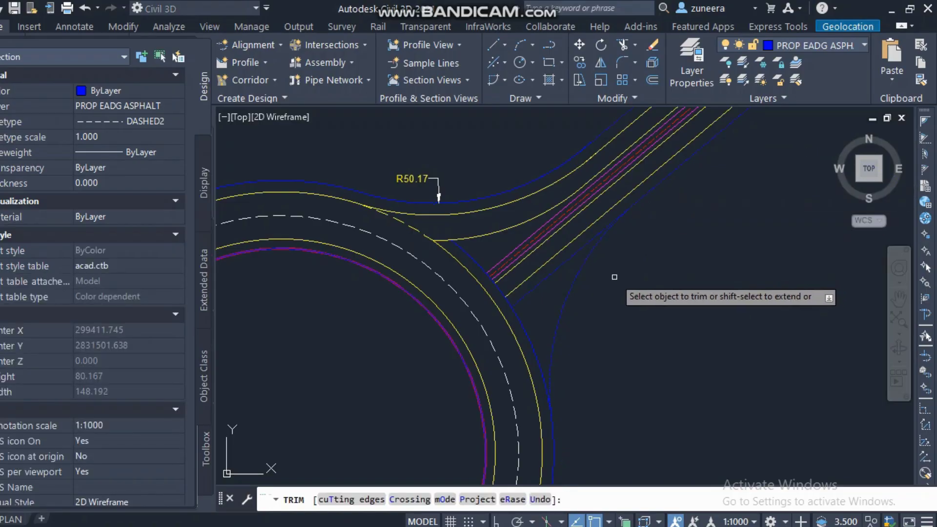
pyautogui.press('Escape')
pyautogui.scroll(-2, 601, 275)
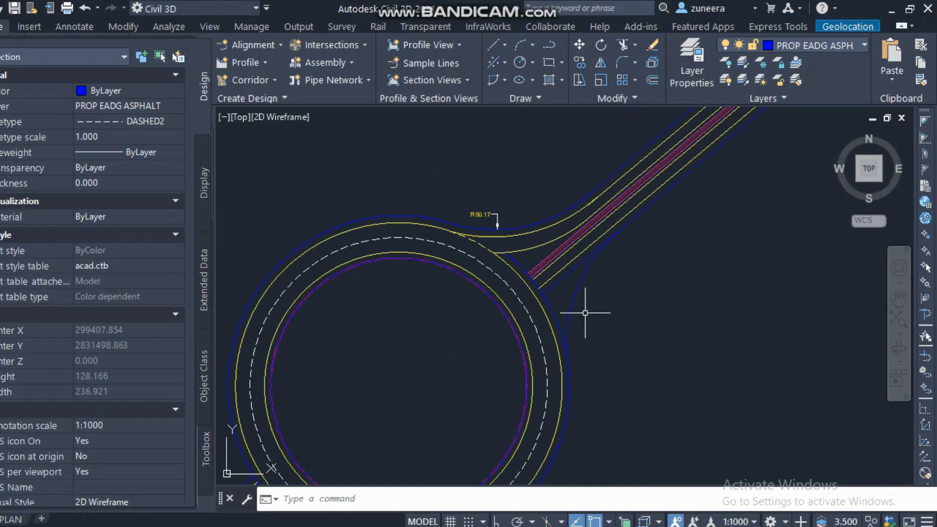
pyautogui.scroll(2, 572, 300)
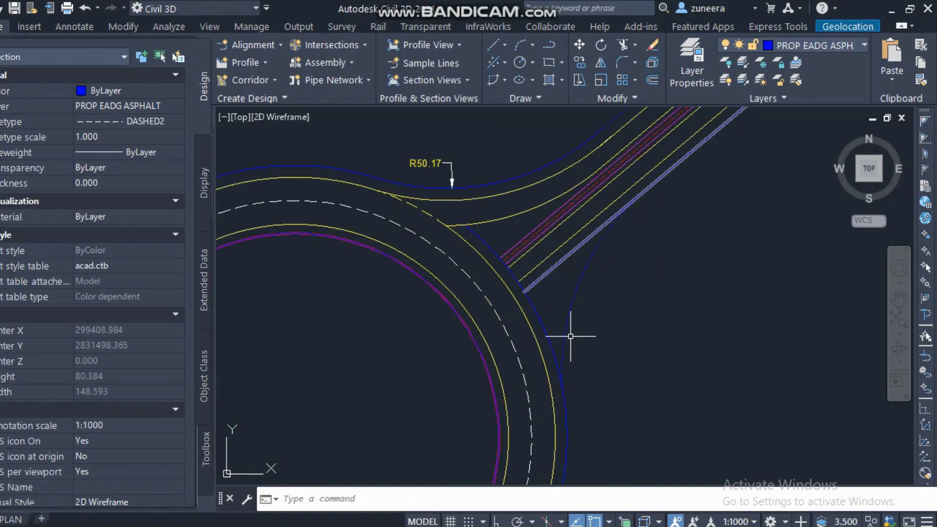
# Offset the new blue corner arc by 2.5 toward the road, picking the spacing between the roundabout's blue and yellow edges as the distance.
pyautogui.scroll(-4, 569, 331)
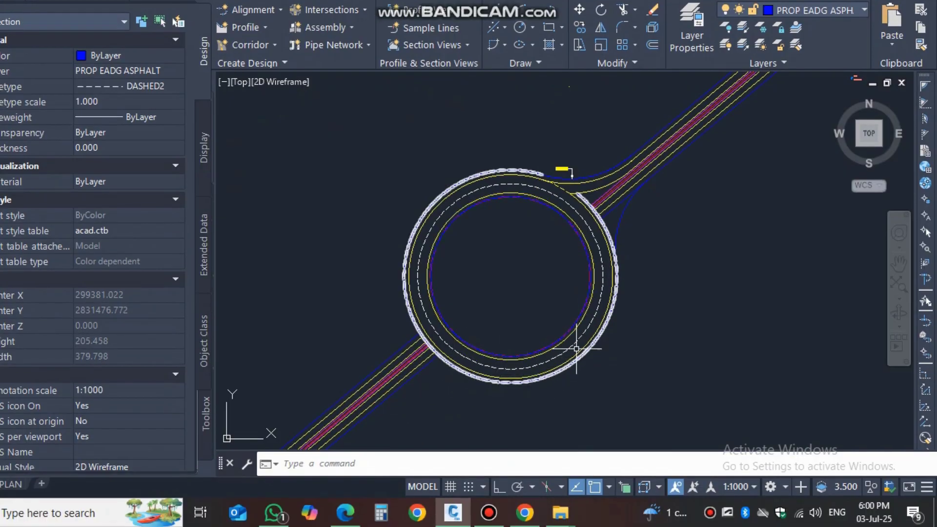
pyautogui.moveTo(621, 218); pyautogui.dragTo(542, 268, button='middle')
pyautogui.scroll(2, 515, 369)
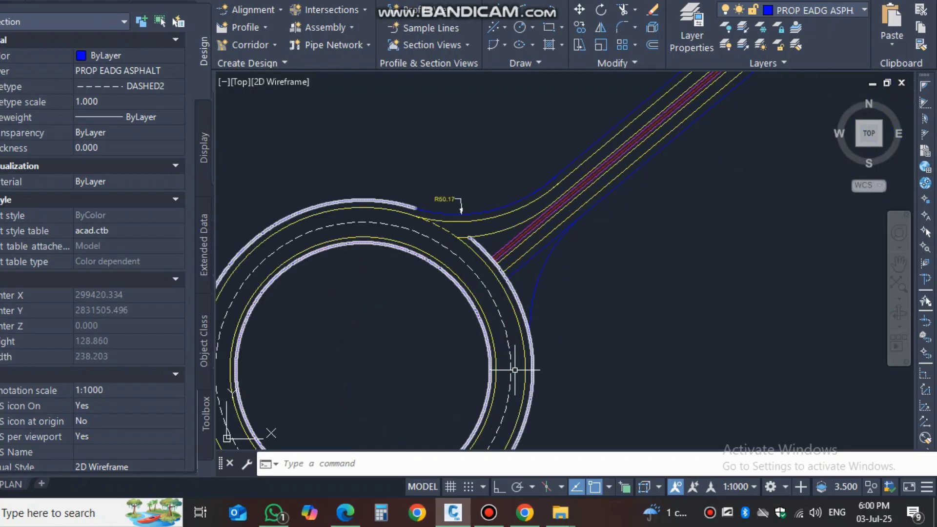
pyautogui.scroll(3, 540, 282)
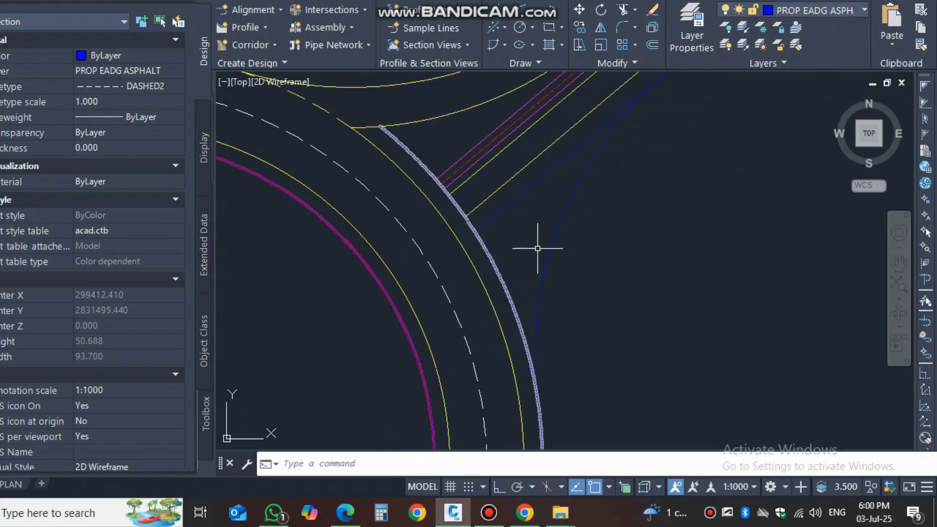
pyautogui.write('o')
pyautogui.press('Return')
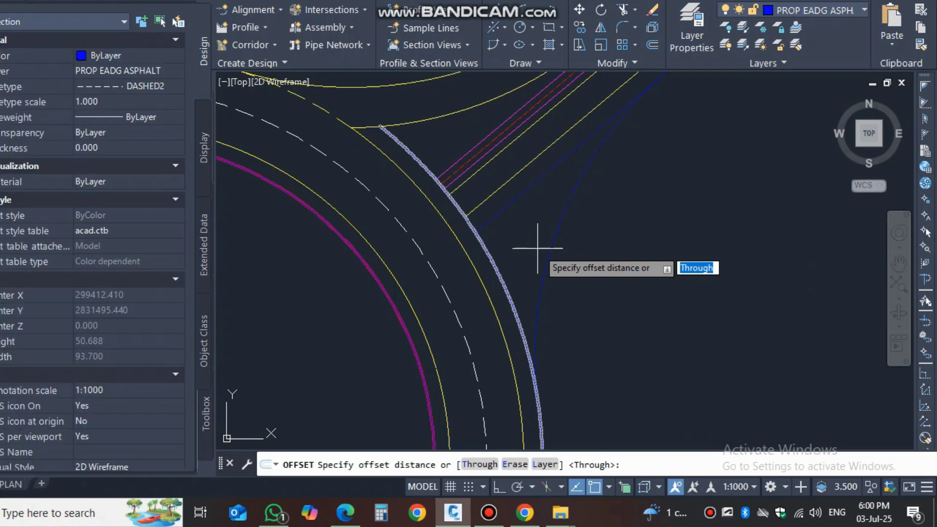
pyautogui.click(480, 241)
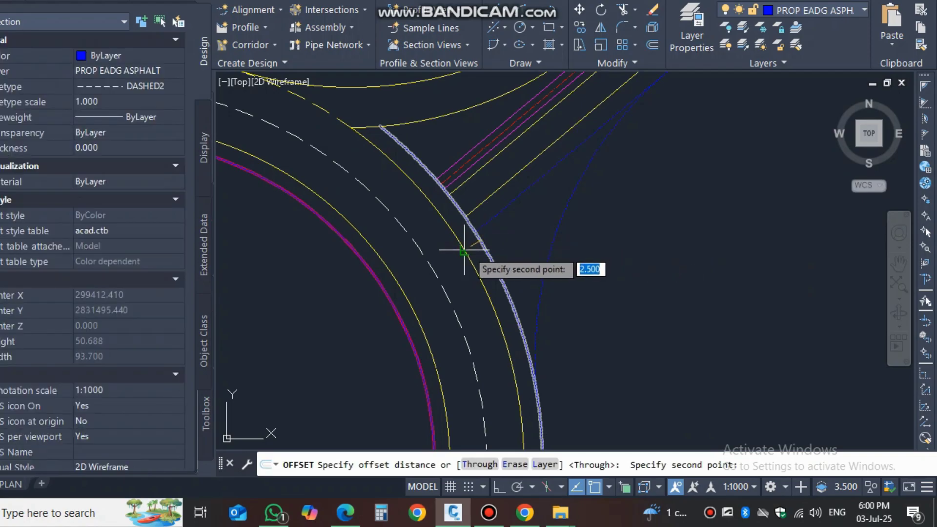
pyautogui.click(550, 243)
pyautogui.click(507, 225)
pyautogui.press('Return')
# Match the offset arc's properties to the roundabout's outer yellow circle.
pyautogui.write('ma')
pyautogui.press('Return')
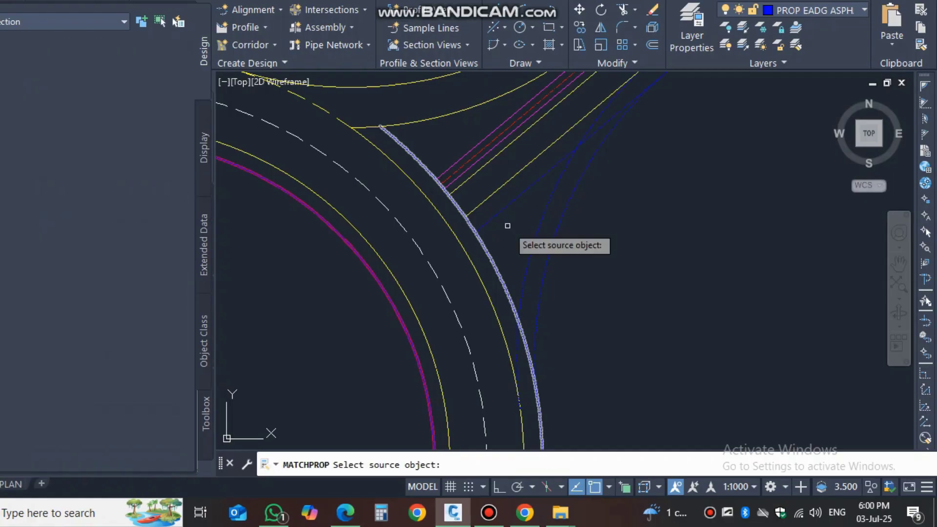
pyautogui.click(504, 288)
pyautogui.click(527, 273)
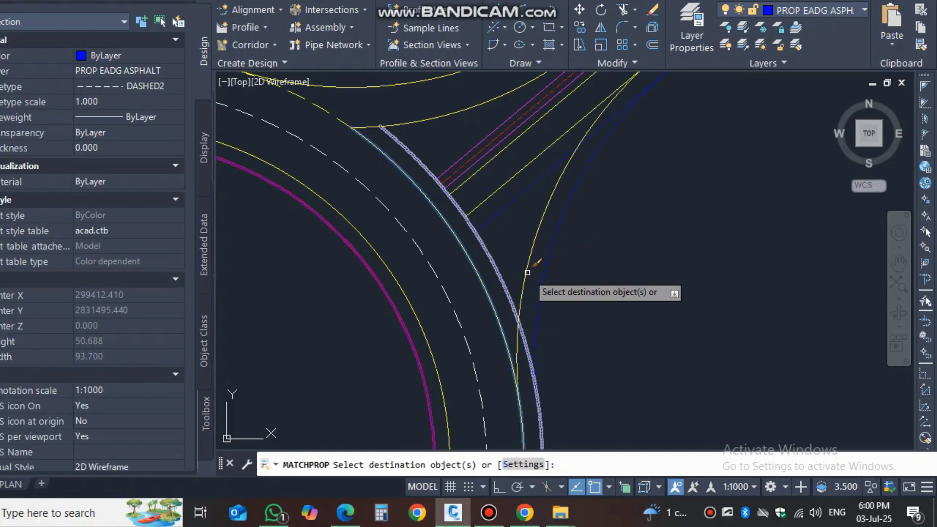
pyautogui.press('Return')
# Trim the road's lower yellow edge line where it runs past the new yellow corner arc toward the roundabout.
pyautogui.scroll(-3, 528, 272)
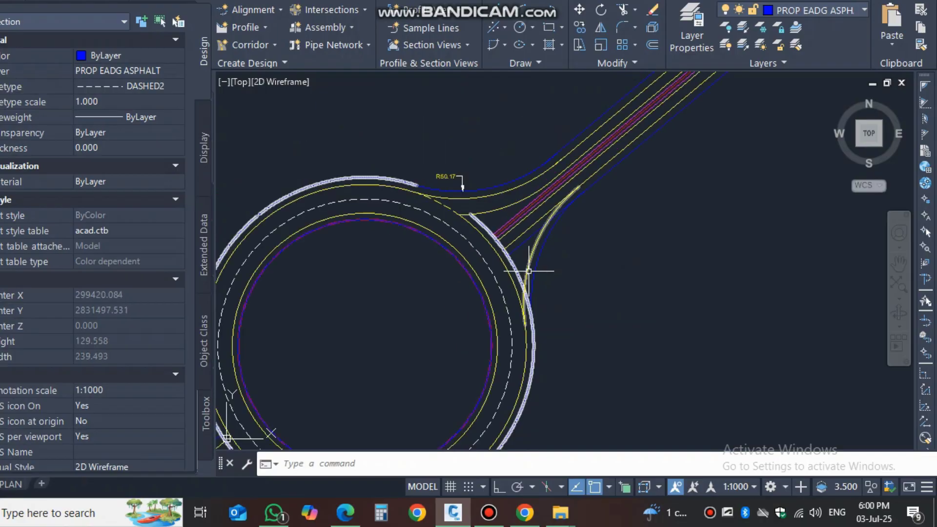
pyautogui.moveTo(588, 249); pyautogui.dragTo(565, 273, button='middle')
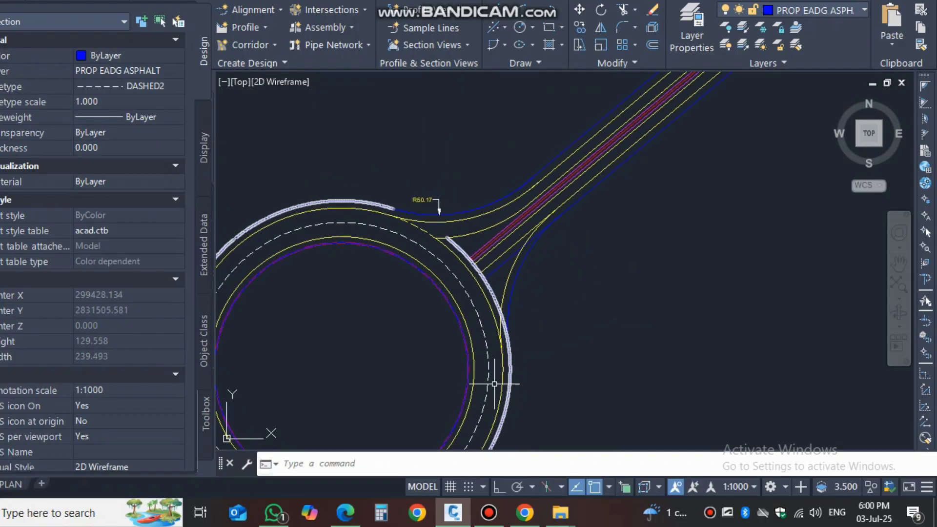
pyautogui.scroll(5, 517, 244)
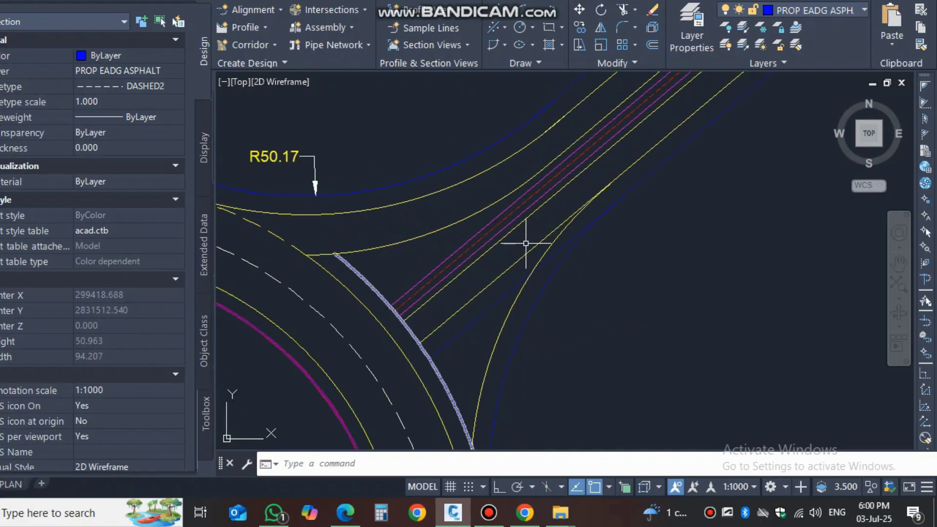
pyautogui.write('tr')
pyautogui.press('Return')
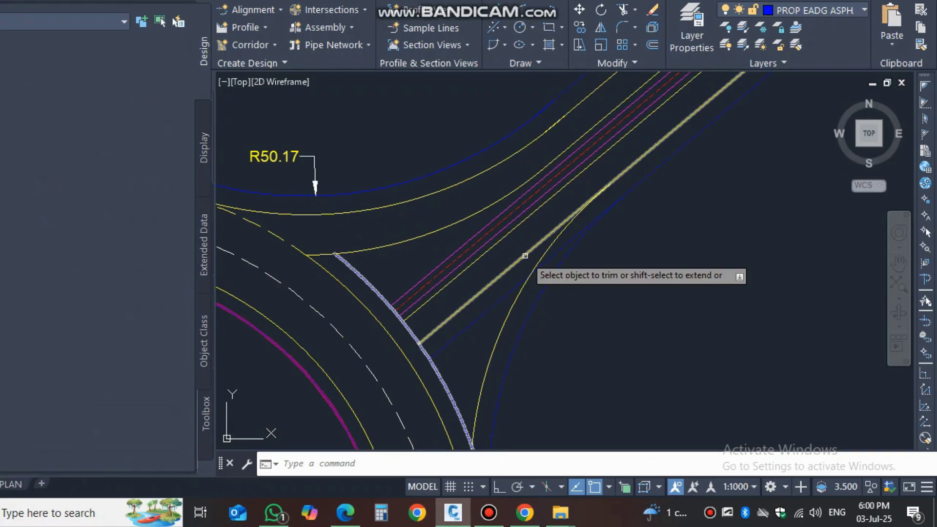
pyautogui.click(526, 255)
pyautogui.scroll(-3, 524, 279)
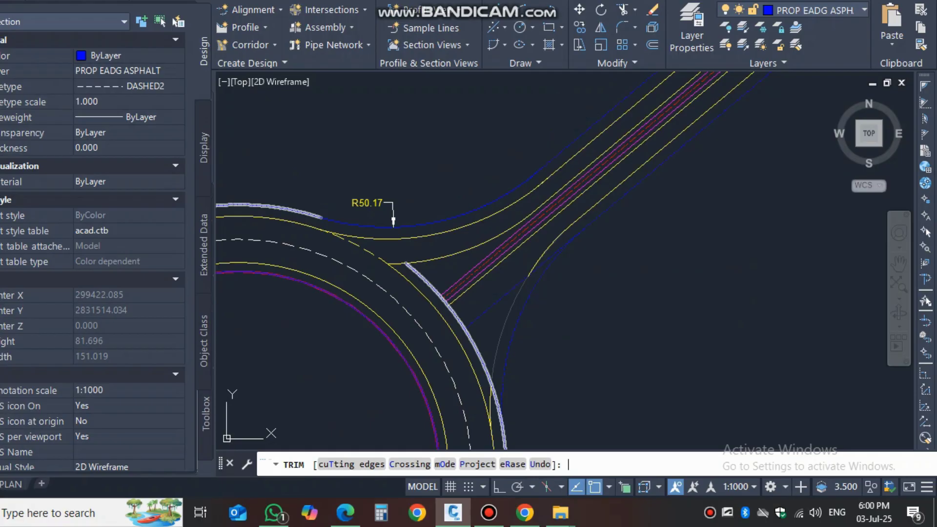
pyautogui.press('Escape')
pyautogui.scroll(-2, 504, 216)
pyautogui.scroll(2, 518, 279)
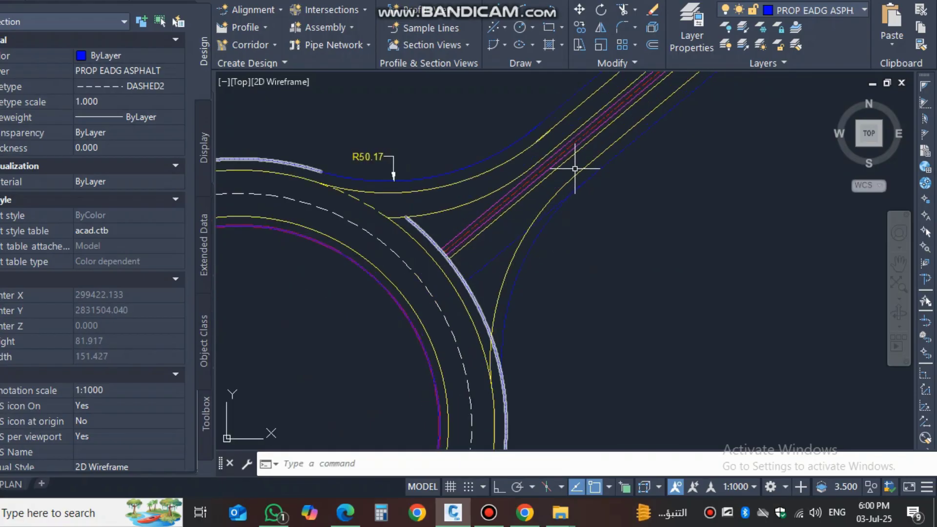
# Check the radius of the inner yellow entry curve with a radius dimension, without placing it.
pyautogui.scroll(2, 575, 169)
pyautogui.moveTo(465, 258); pyautogui.dragTo(570, 256, button='middle')
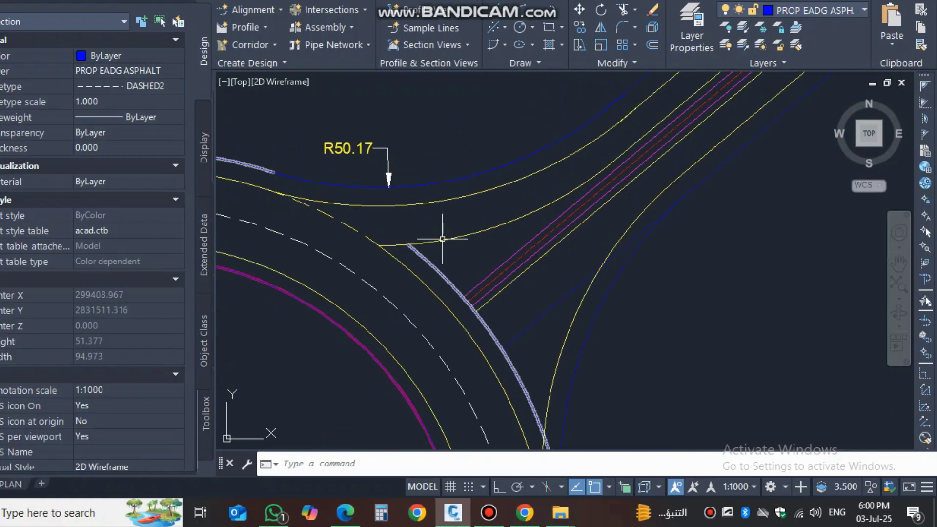
pyautogui.write('dr')
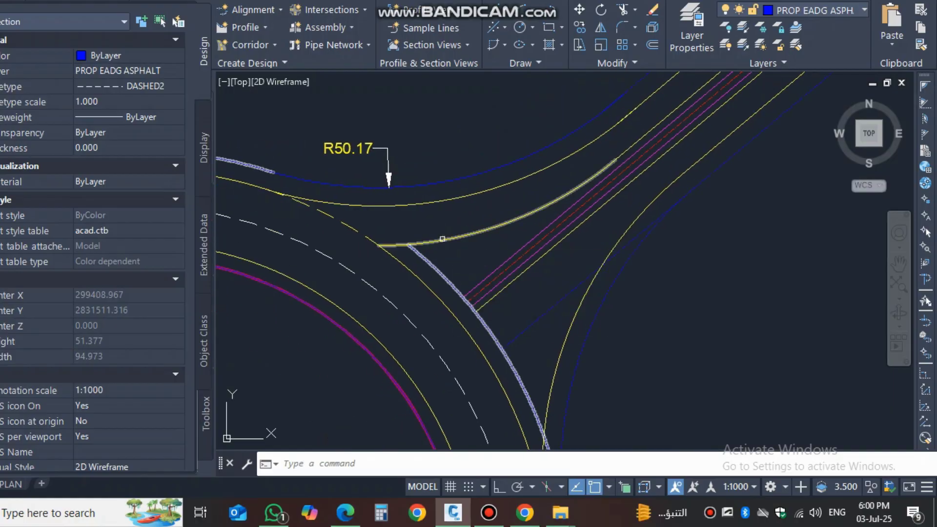
pyautogui.press('Return')
pyautogui.click(442, 239)
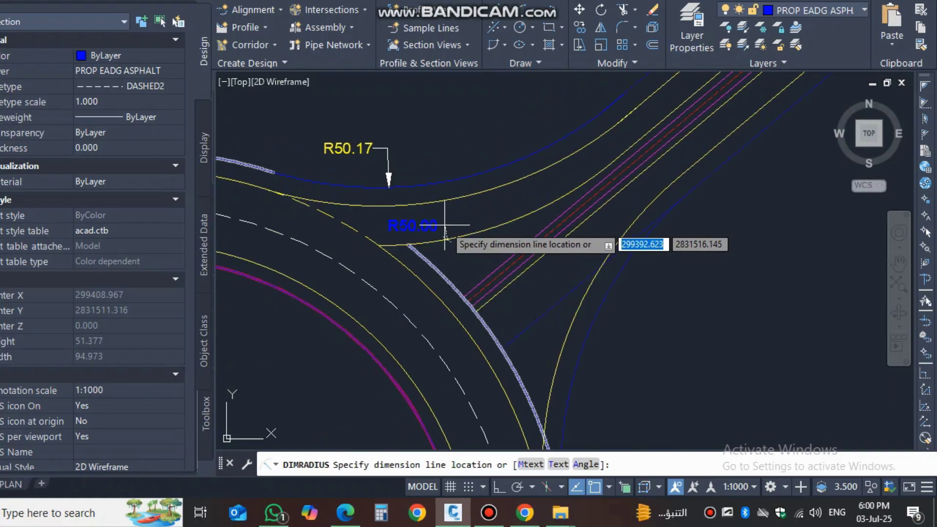
pyautogui.press('Escape')
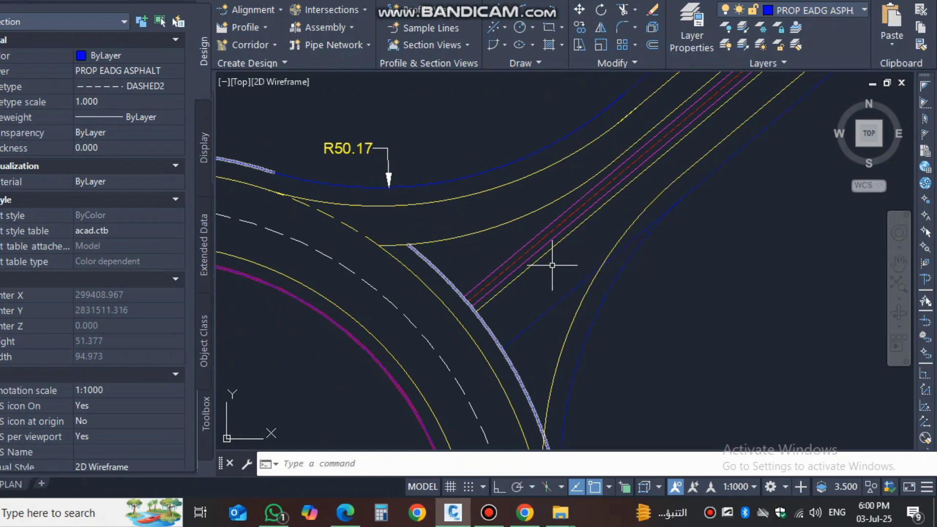
# Draw a tangent-tangent-radius circle touching the yellow line beside the median and the roundabout's white dashed lane circle.
pyautogui.write('c')
pyautogui.press('Return')
pyautogui.write('ttr')
pyautogui.press('Return')
pyautogui.click(549, 247)
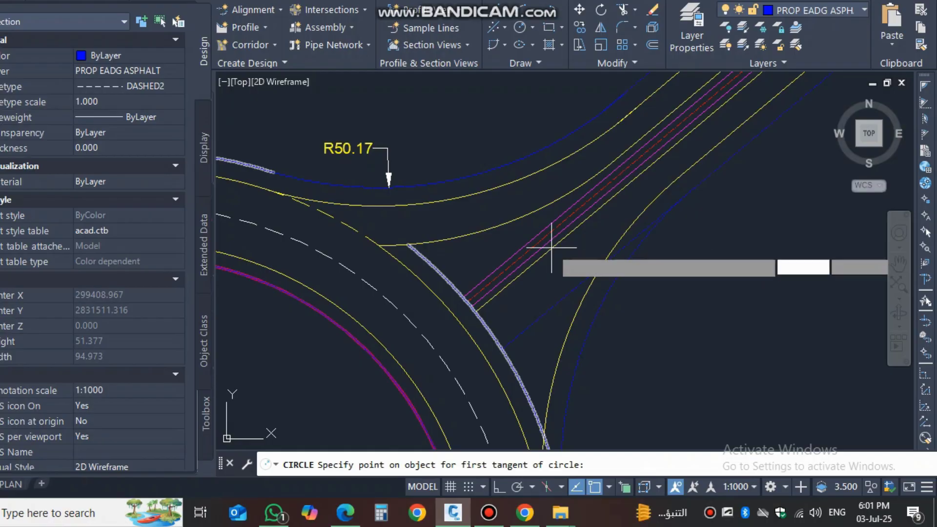
pyautogui.moveTo(544, 299); pyautogui.dragTo(548, 157, button='middle')
pyautogui.scroll(-2, 561, 259)
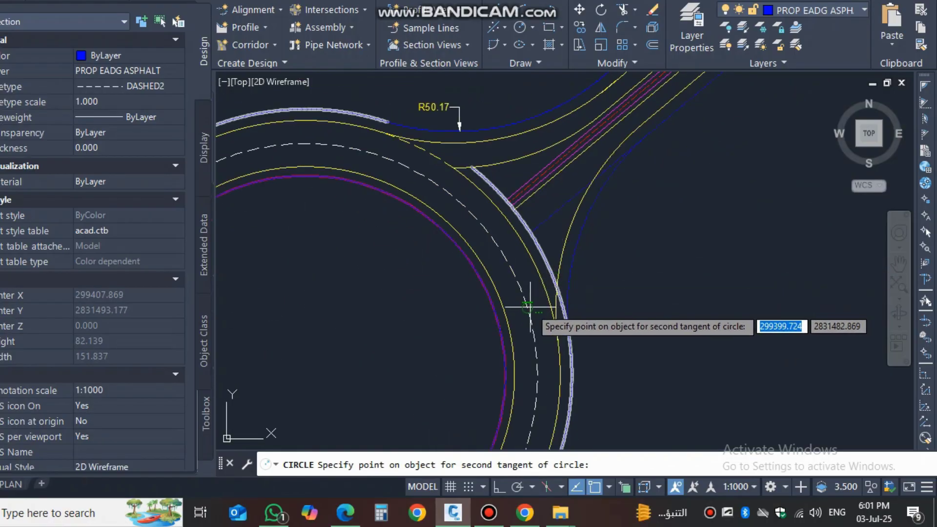
pyautogui.click(530, 306)
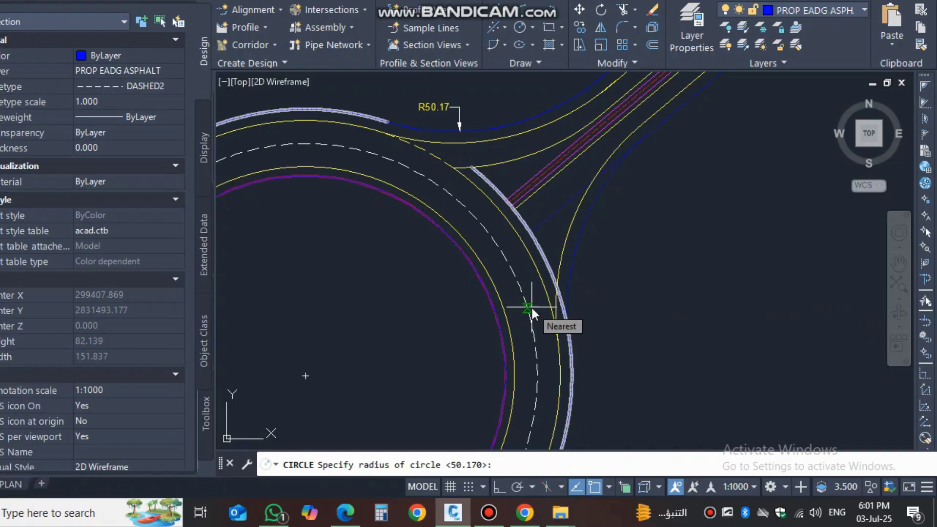
pyautogui.press('Return')
# Match the new circle's properties to the yellow line beside the median.
pyautogui.moveTo(555, 180)
pyautogui.mouseDown(button='middle')
pyautogui.moveTo(588, 254)
pyautogui.moveTo(543, 261)
pyautogui.mouseUp(button='middle')
pyautogui.write('ma')
pyautogui.press('Return')
pyautogui.click(514, 228)
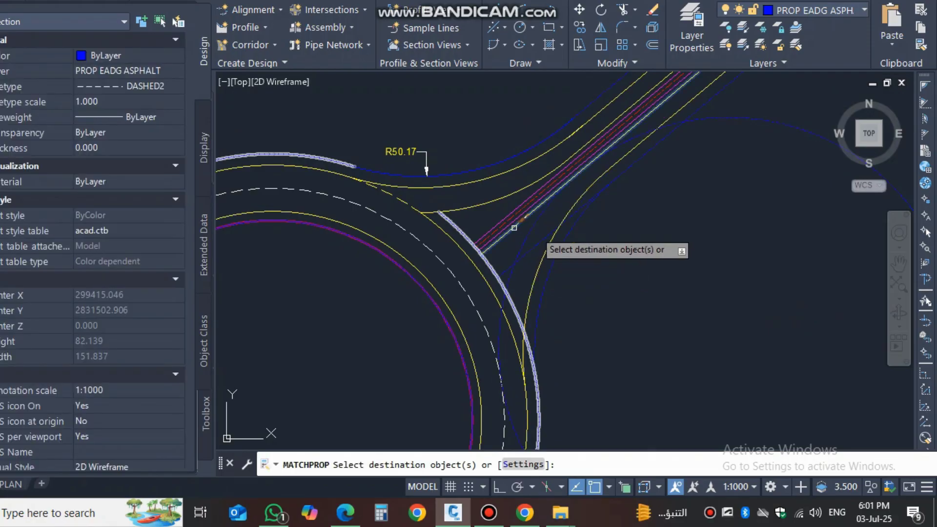
pyautogui.click(620, 161)
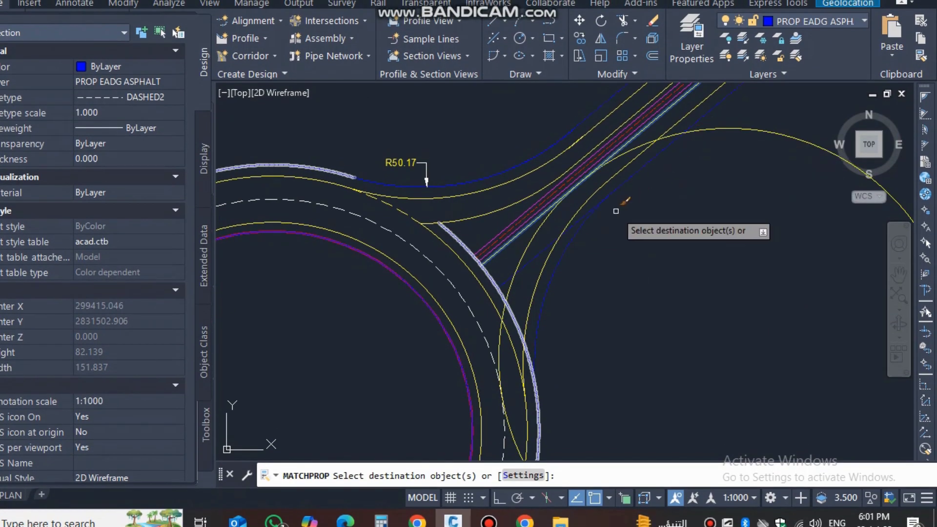
pyautogui.press('Return')
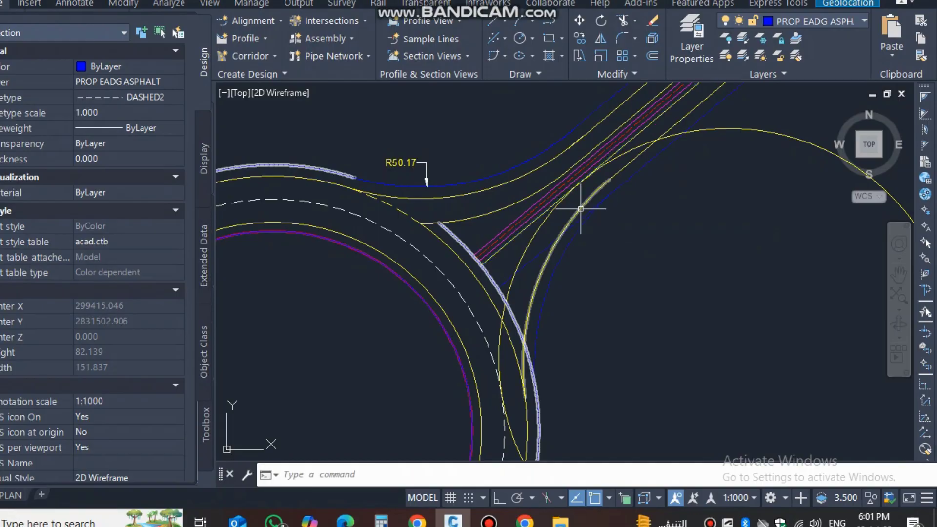
pyautogui.moveTo(566, 225)
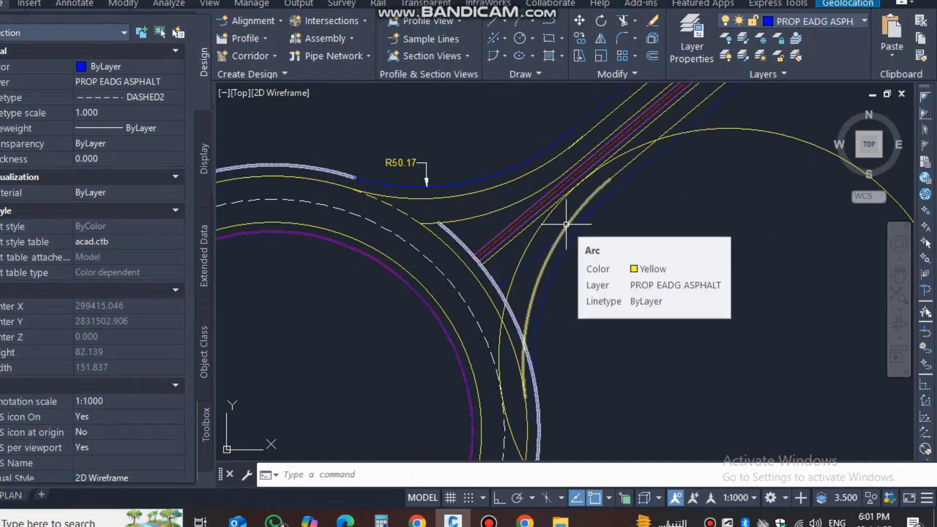
# Trim the yellow tangent circle down to the arc between the yellow line beside the median and the roundabout's white dashed lane circle.
pyautogui.hotkey('ctrl', 'z')
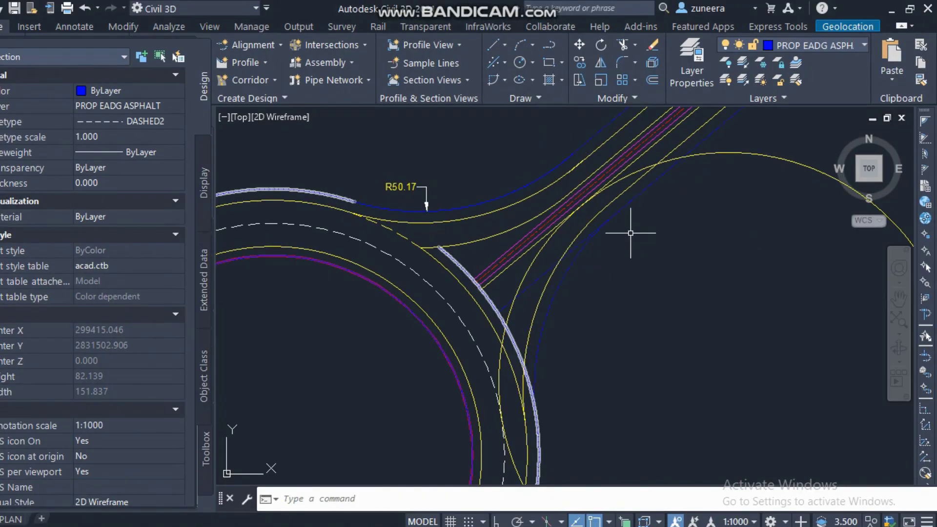
pyautogui.press('Return')
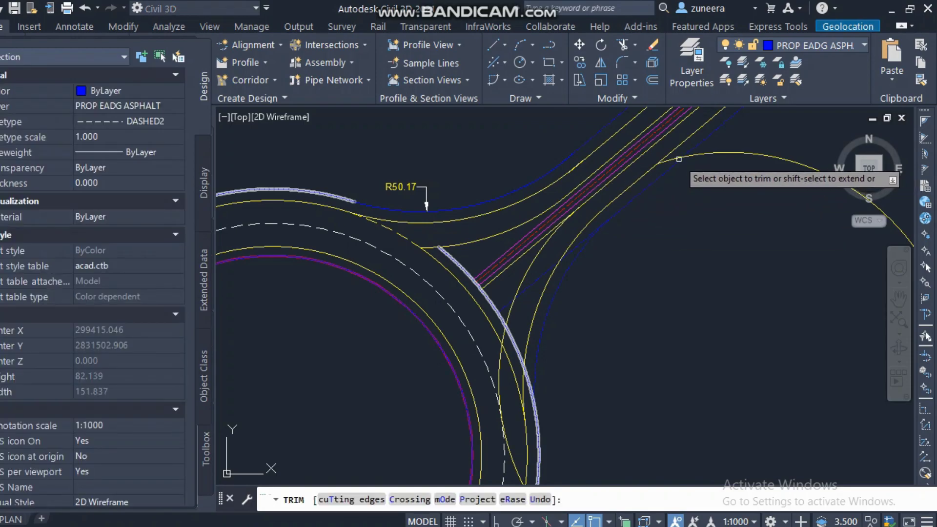
pyautogui.scroll(-5, 699, 196)
pyautogui.scroll(7, 649, 297)
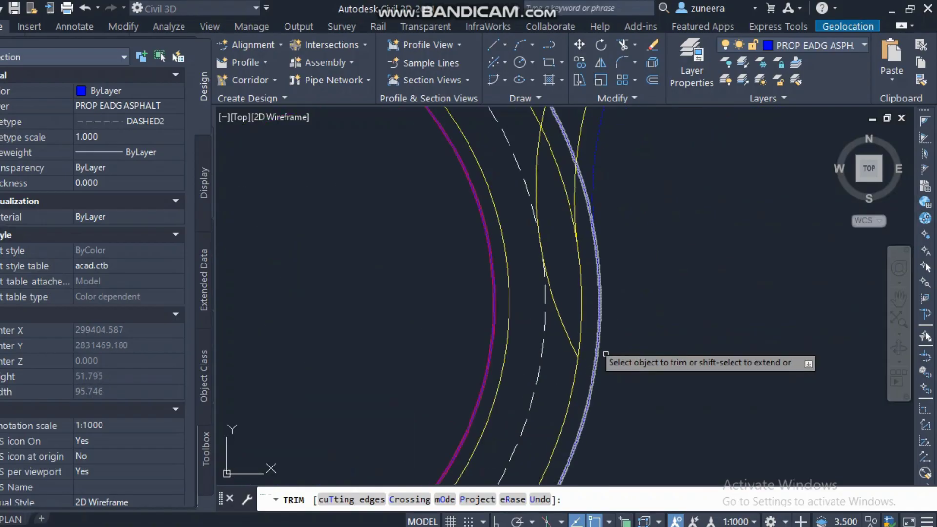
pyautogui.moveTo(564, 318); pyautogui.dragTo(559, 295, button='middle')
pyautogui.scroll(-3, 559, 296)
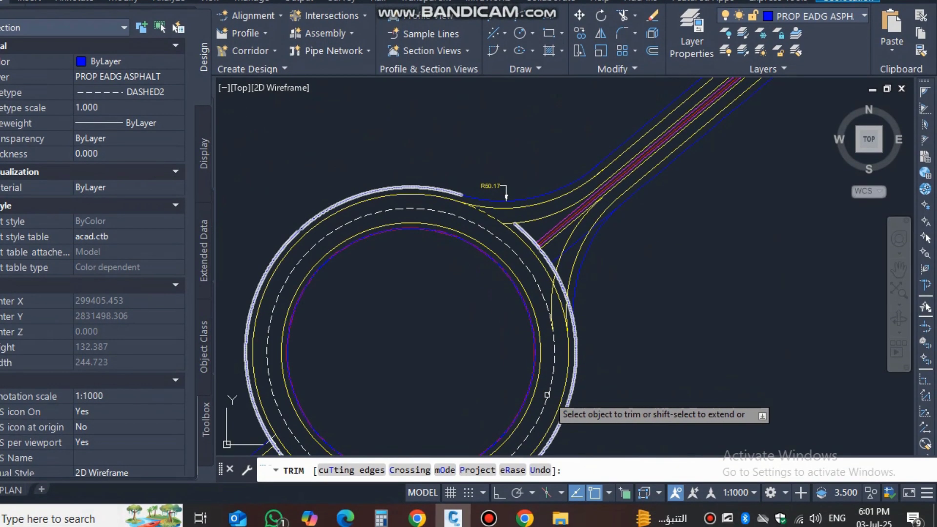
pyautogui.moveTo(548, 389); pyautogui.dragTo(552, 323, button='middle')
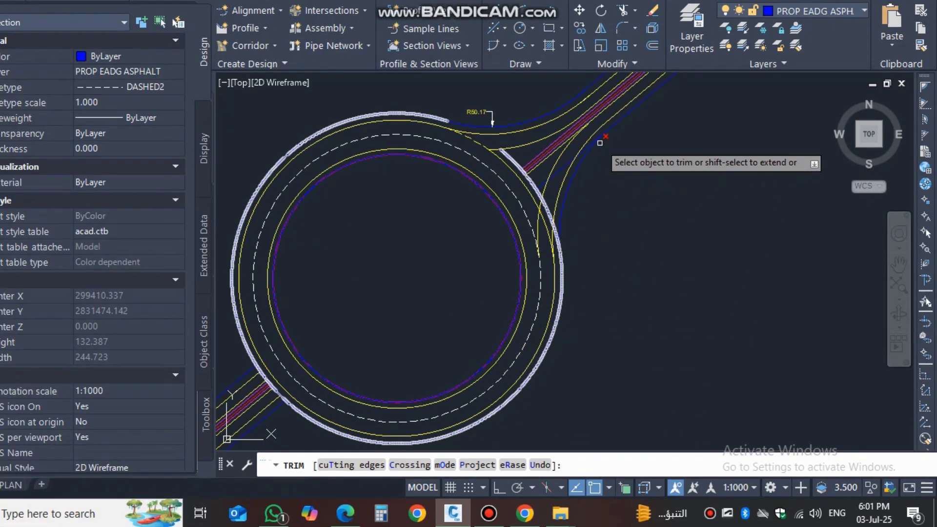
pyautogui.press('Escape')
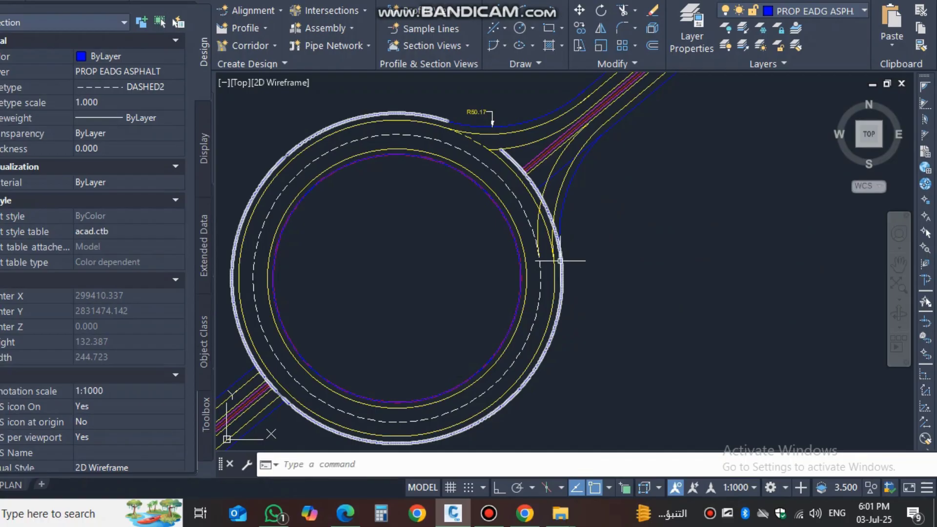
# Trim the inner yellow entry arc at the roundabout's outer yellow line, and the roundabout's blue edge across the approach mouth.
pyautogui.scroll(4, 560, 260)
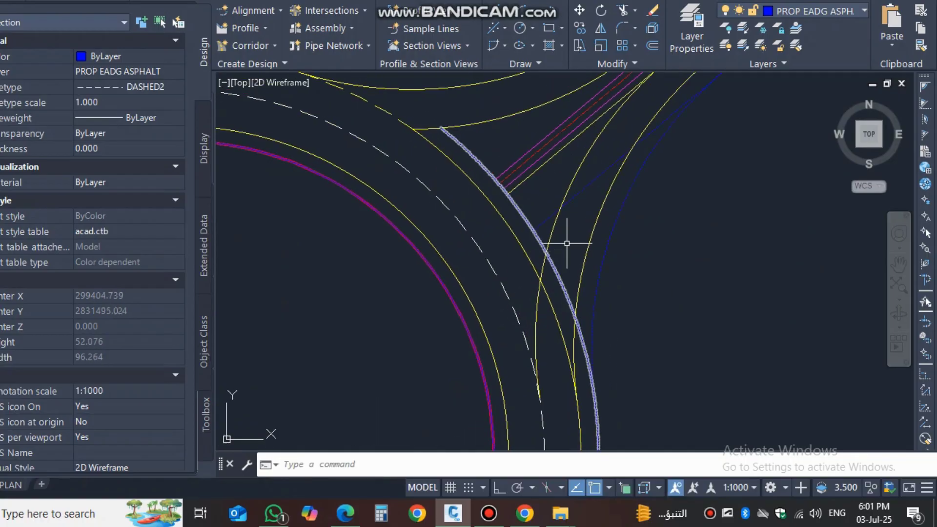
pyautogui.write('tr')
pyautogui.press('Return')
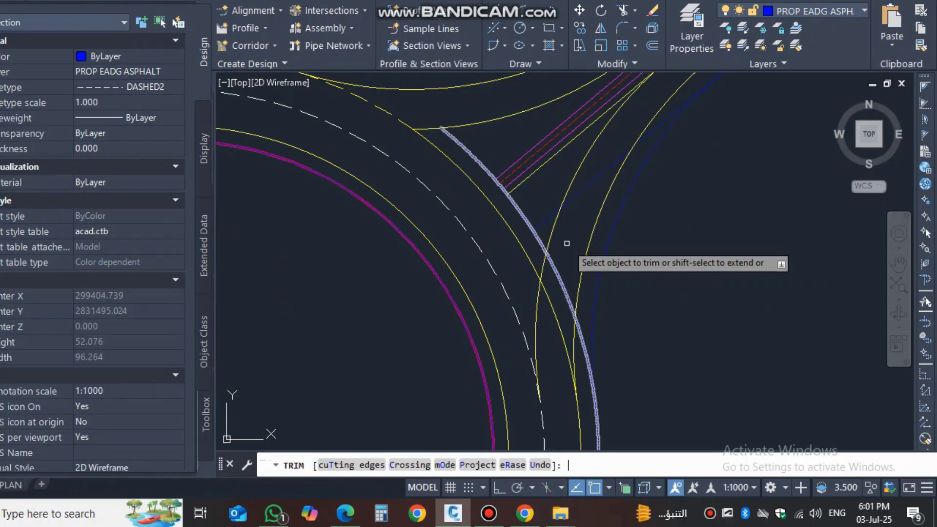
pyautogui.click(538, 329)
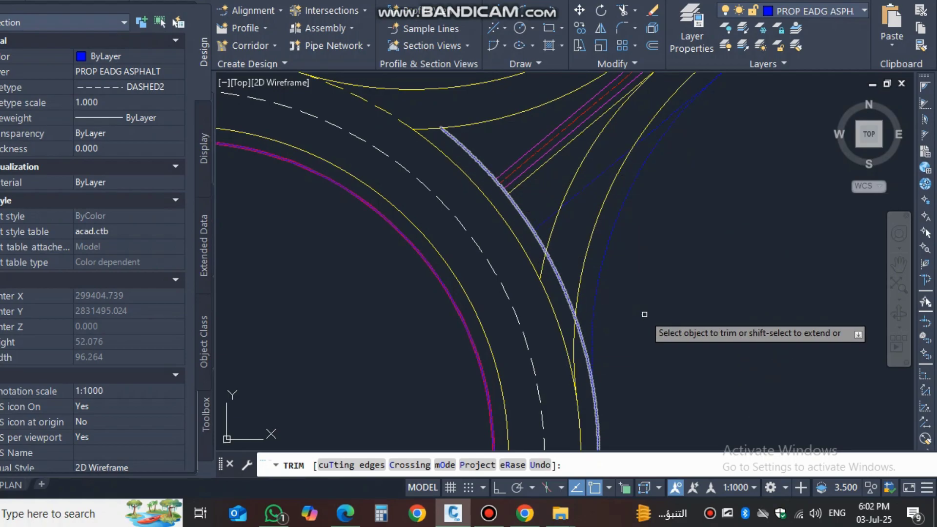
pyautogui.click(466, 141)
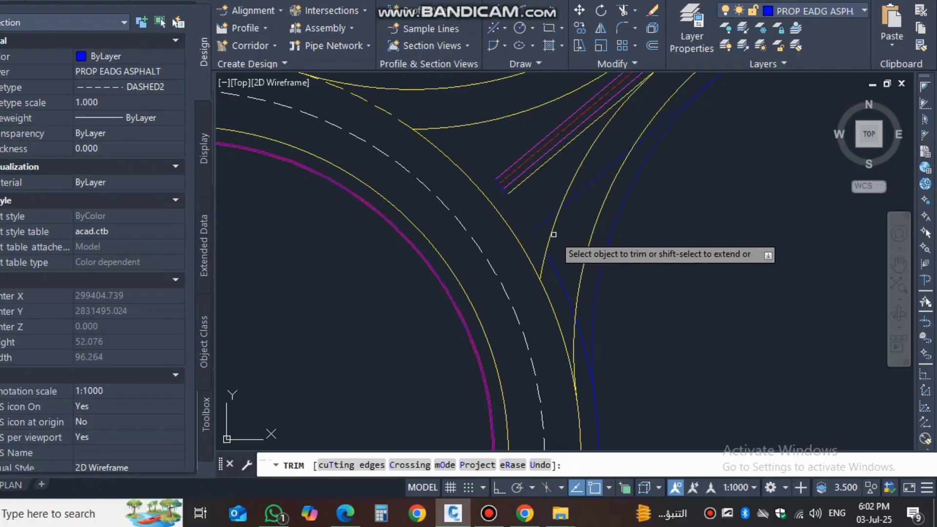
pyautogui.scroll(-3, 553, 234)
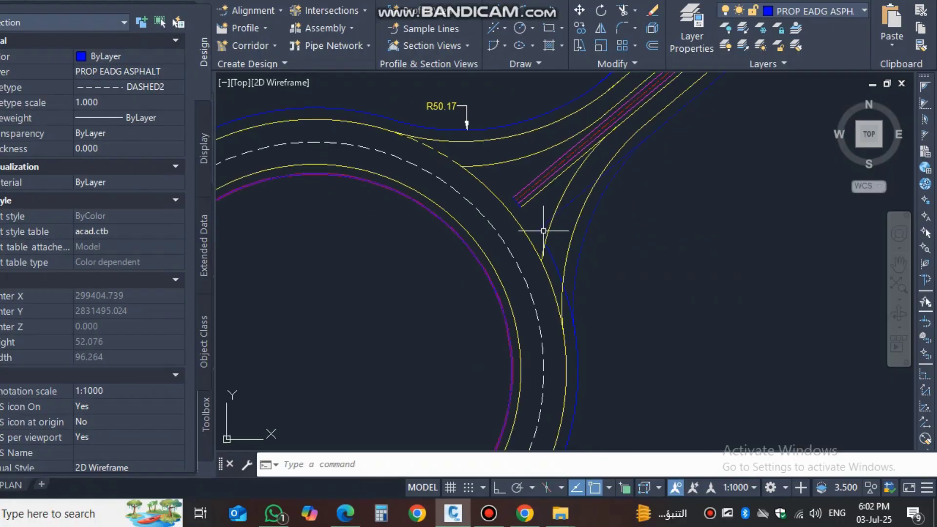
# Try to trim the leftover piece of the roundabout's blue edge inside the approach back to the blue corner arc.
pyautogui.click(586, 233)
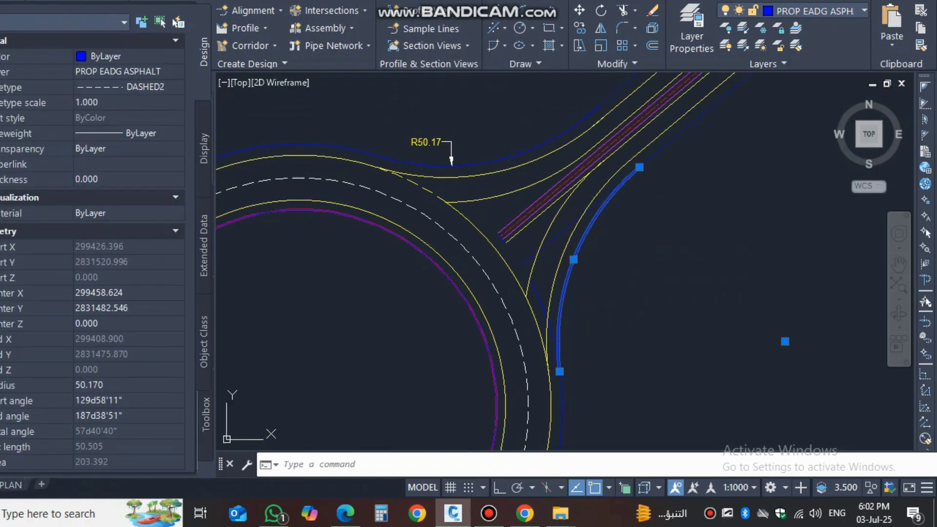
pyautogui.write('tr')
pyautogui.press('Return')
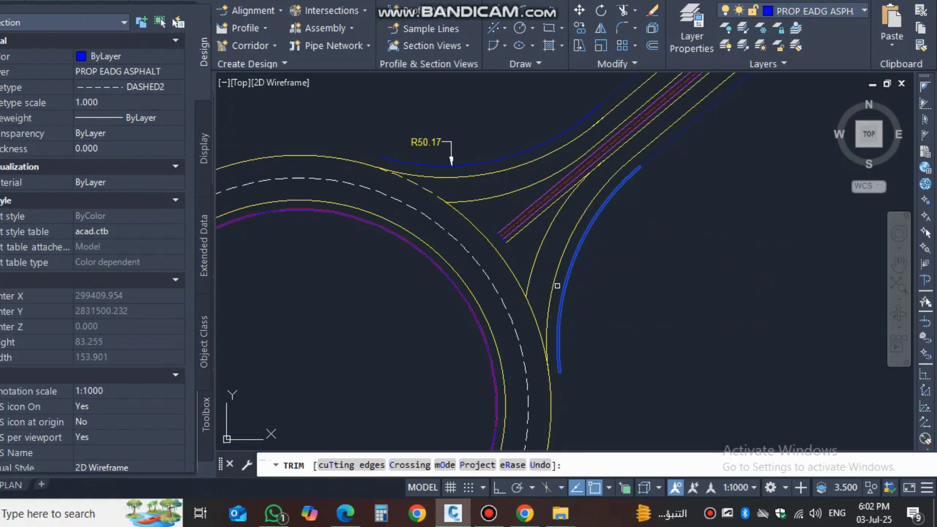
pyautogui.press('Escape')
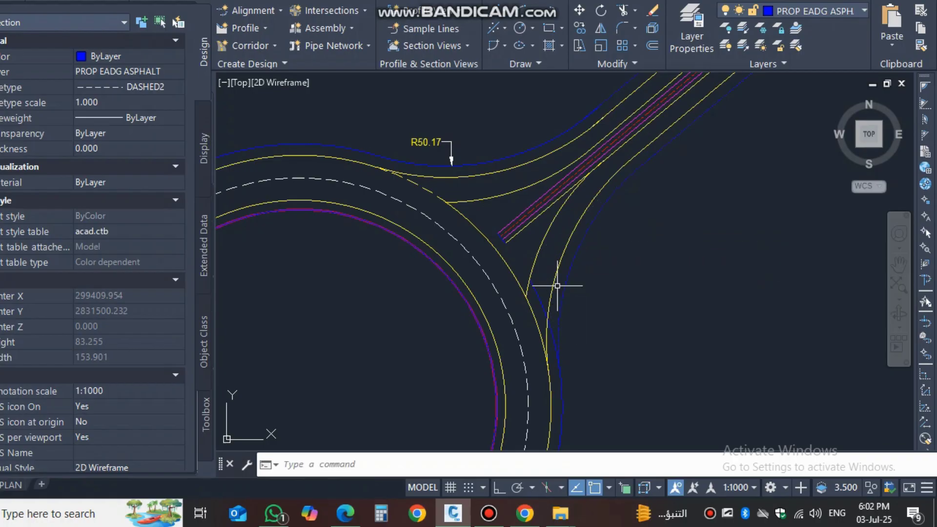
pyautogui.scroll(4, 560, 284)
pyautogui.click(549, 326)
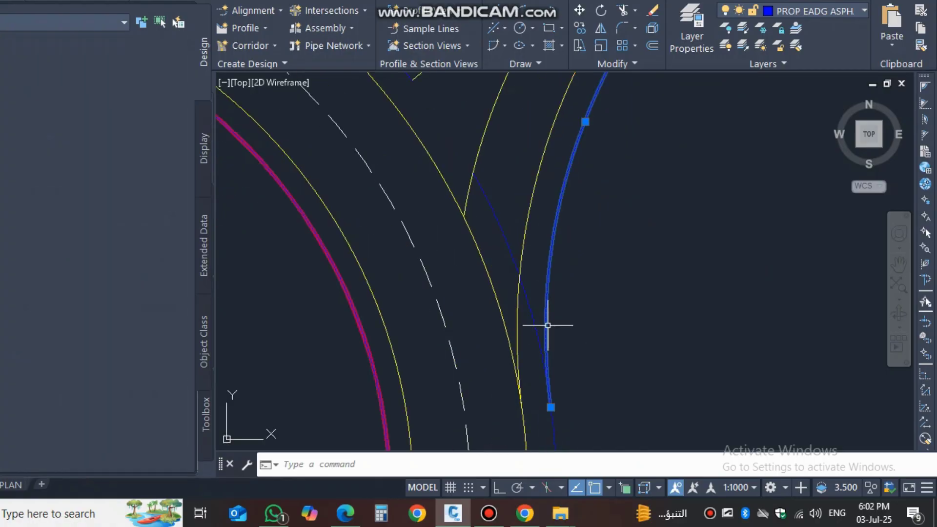
pyautogui.press('Return')
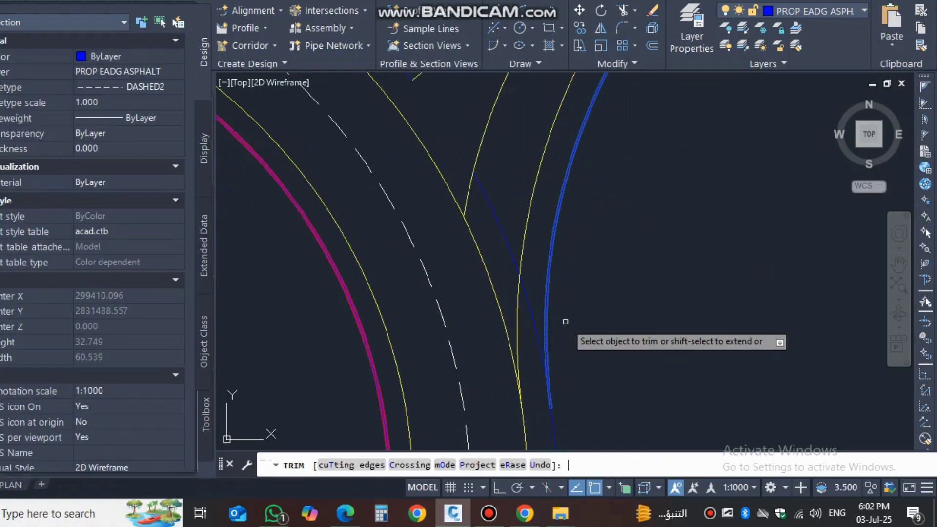
pyautogui.click(499, 227)
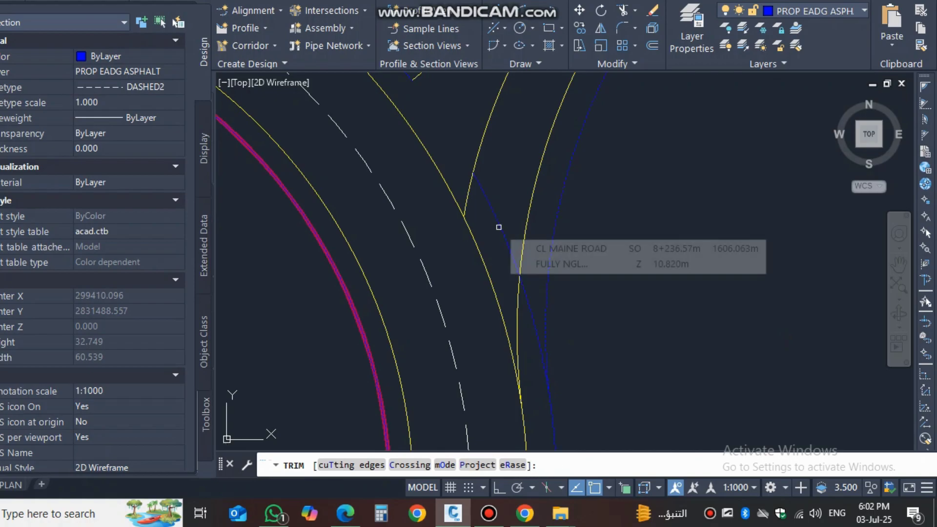
pyautogui.press('Escape')
# Select all arcs similar to the roundabout's dashed blue edge arc and set their linetype to Continuous.
pyautogui.scroll(8, 550, 356)
pyautogui.moveTo(552, 387)
pyautogui.mouseDown(button='middle')
pyautogui.moveTo(544, 192)
pyautogui.moveTo(531, 288)
pyautogui.mouseUp(button='middle')
pyautogui.click(500, 171)
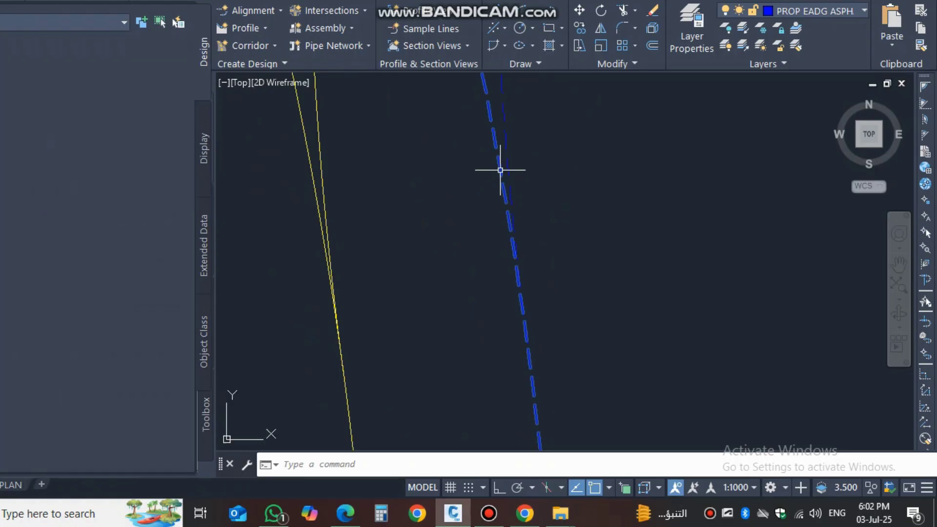
pyautogui.rightClick(501, 172)
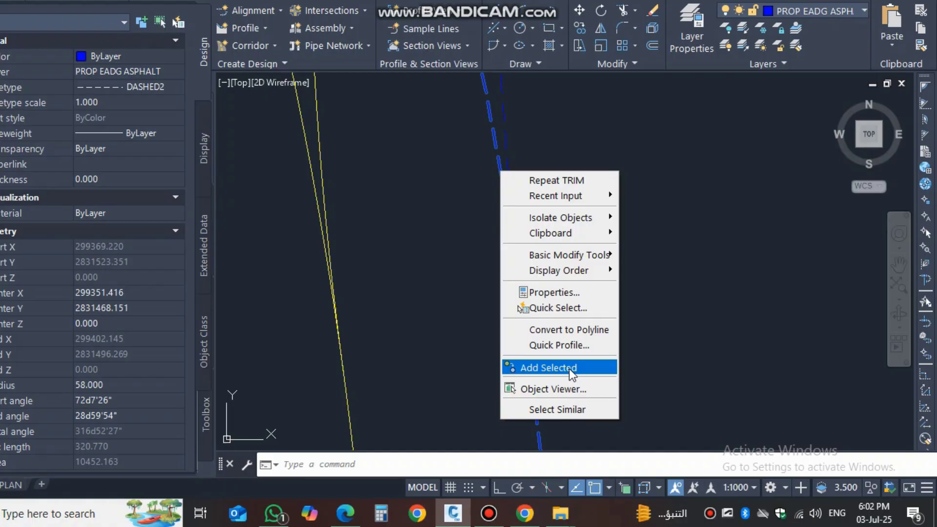
pyautogui.click(558, 410)
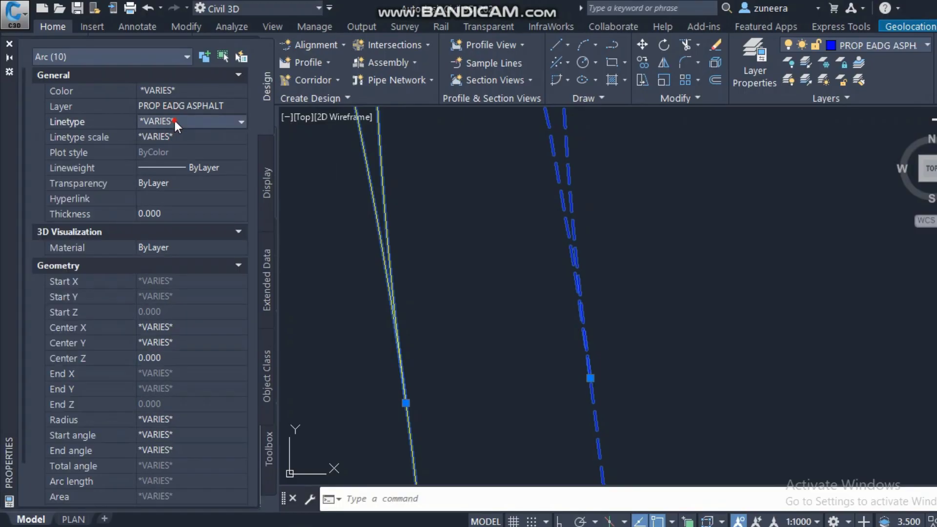
pyautogui.click(146, 103)
pyautogui.click(146, 103)
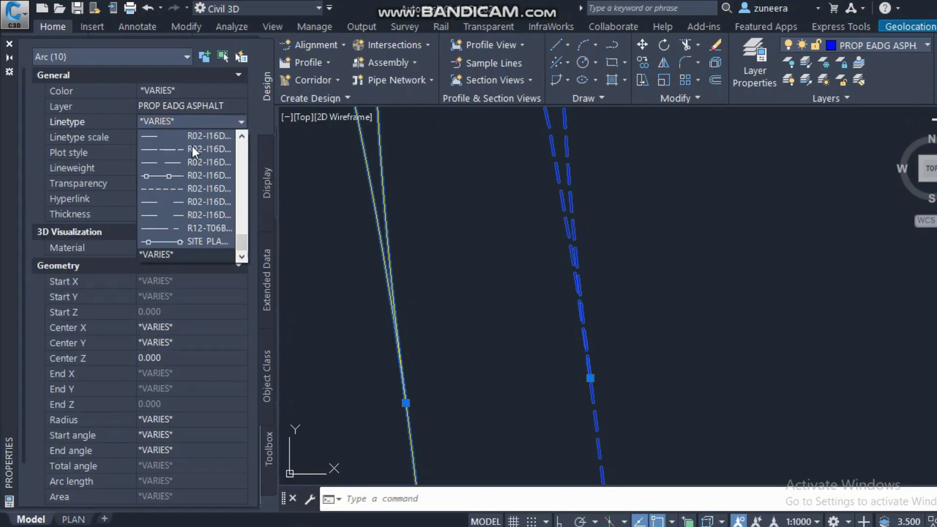
pyautogui.moveTo(238, 242); pyautogui.dragTo(242, 164)
pyautogui.click(215, 164)
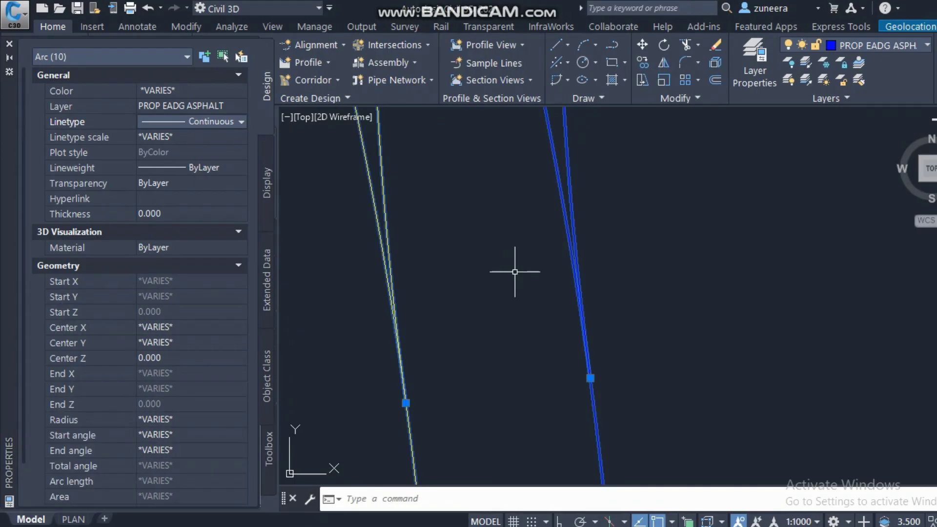
pyautogui.press('Escape')
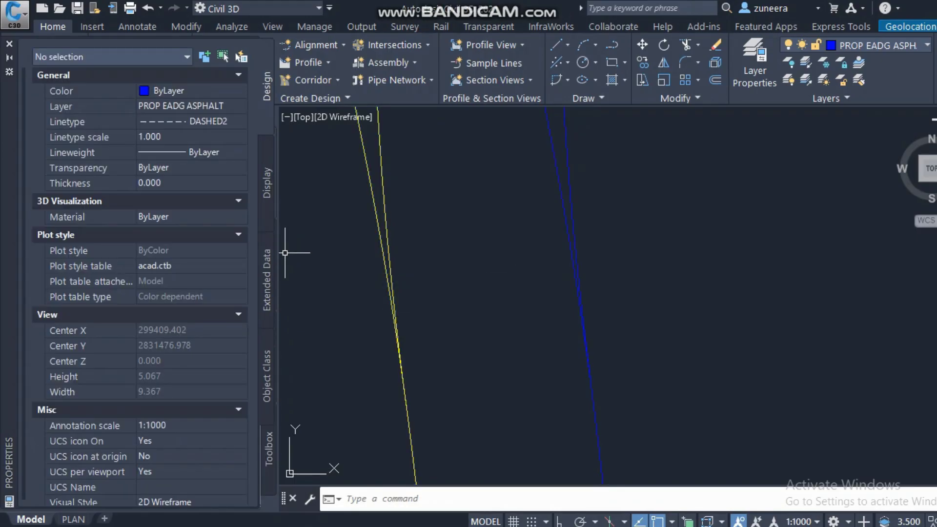
# Match the yellow roundabout arc segment between the two upper yellow entry curves to the white dashed lane circle.
pyautogui.scroll(-3, 382, 277)
pyautogui.scroll(-3, 513, 367)
pyautogui.scroll(3, 513, 314)
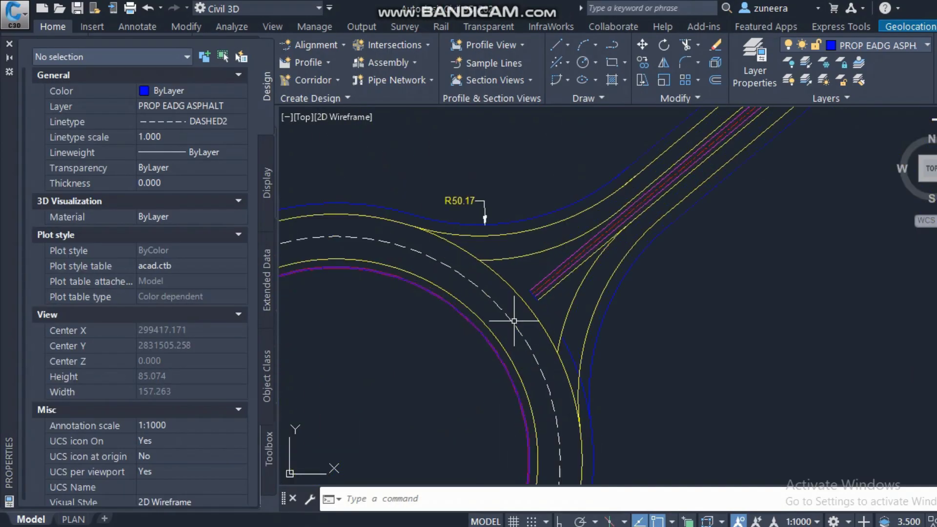
pyautogui.scroll(1, 455, 261)
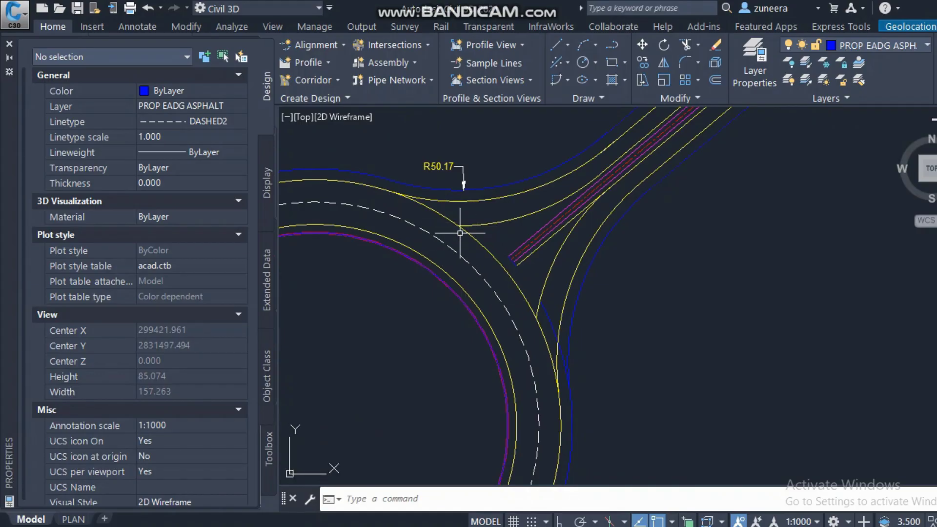
pyautogui.click(448, 220)
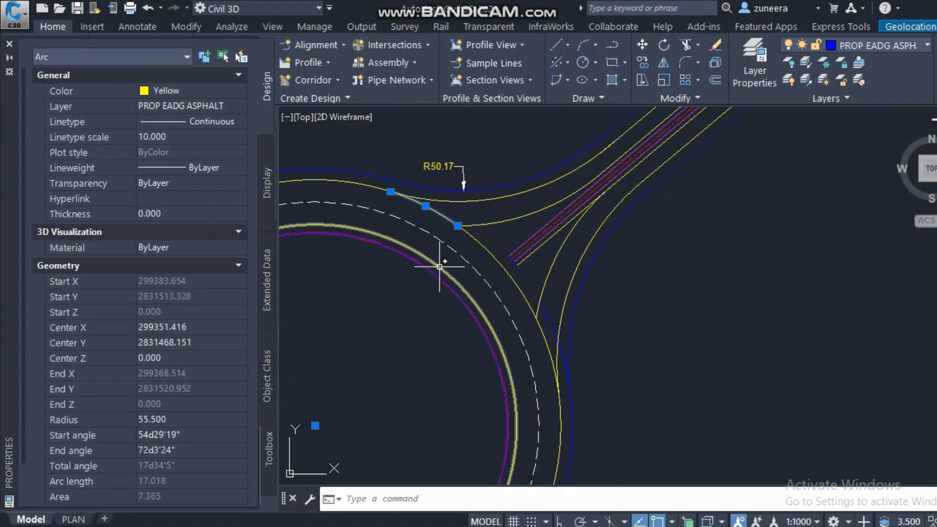
pyautogui.press('Escape')
pyautogui.press('Return')
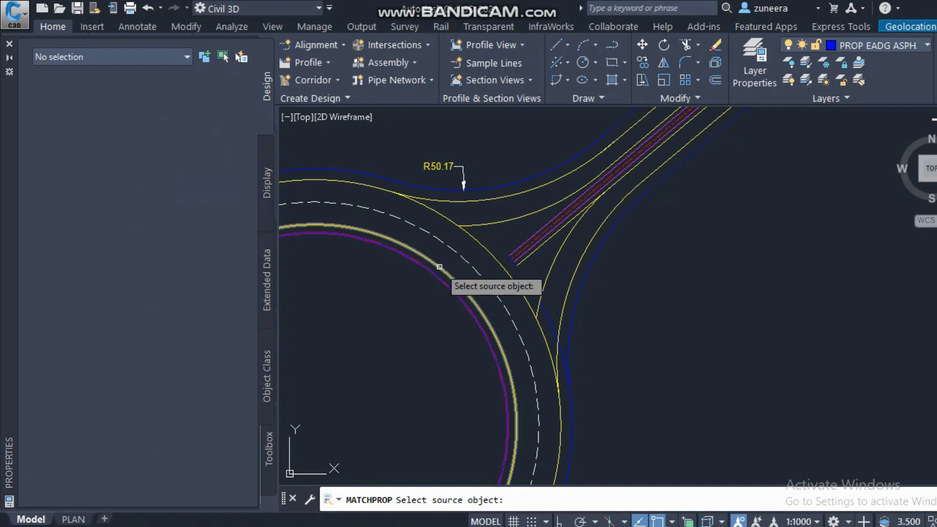
pyautogui.click(446, 244)
pyautogui.click(443, 222)
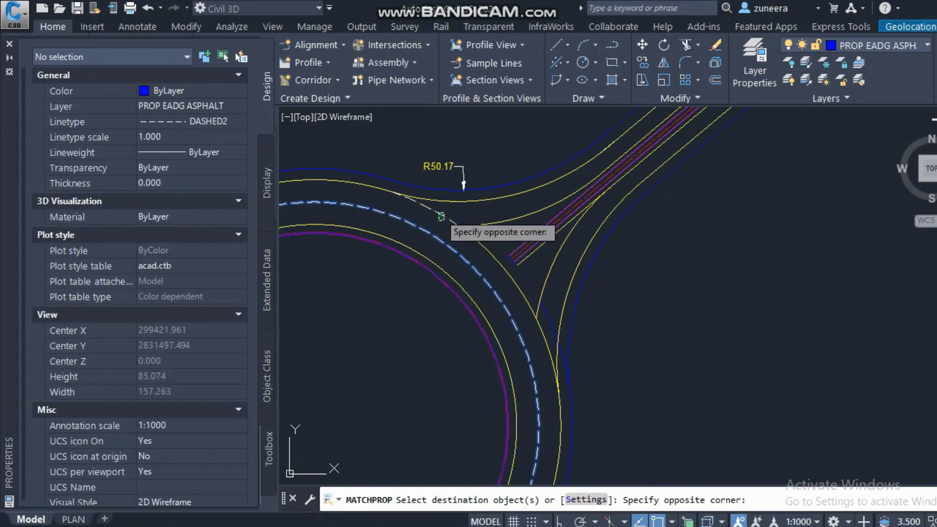
pyautogui.click(428, 233)
pyautogui.press('Return')
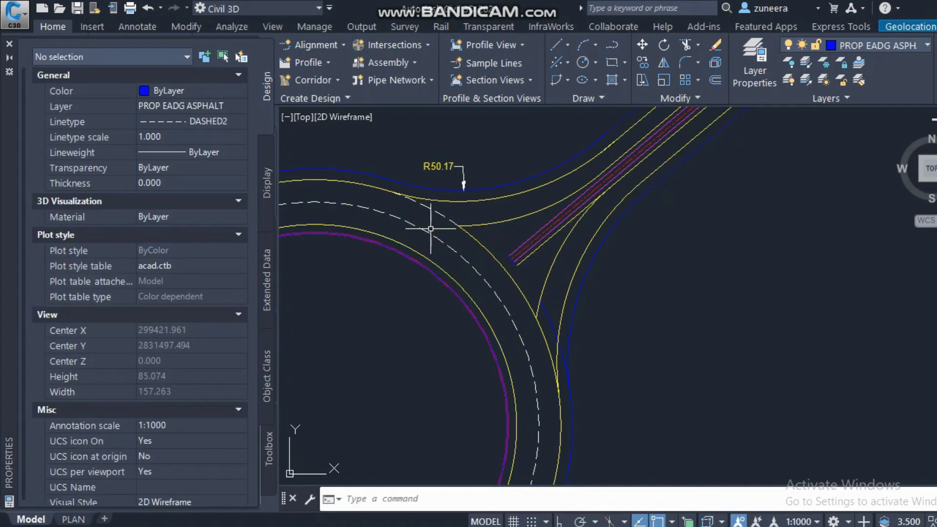
# Set the dashed arc segment across the upper entry lane to Yellow.
pyautogui.click(431, 213)
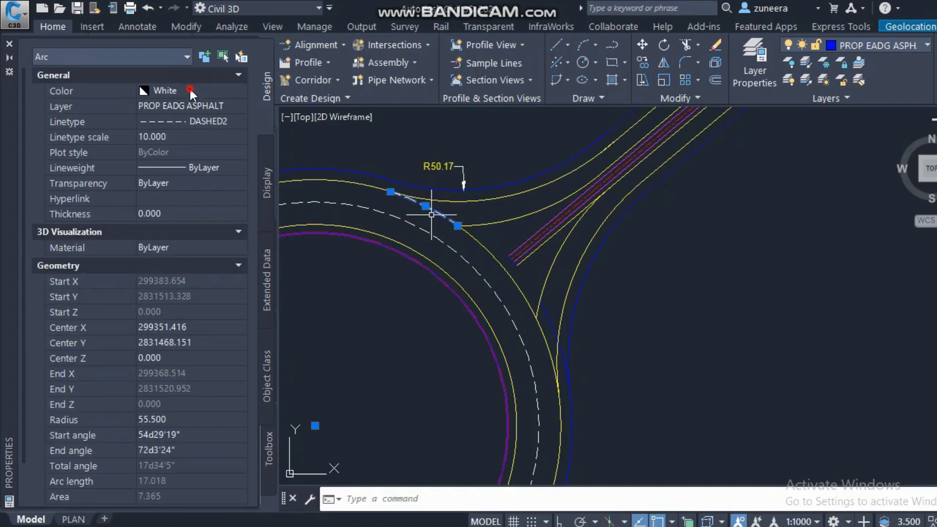
pyautogui.click(190, 89)
pyautogui.click(189, 89)
pyautogui.click(180, 147)
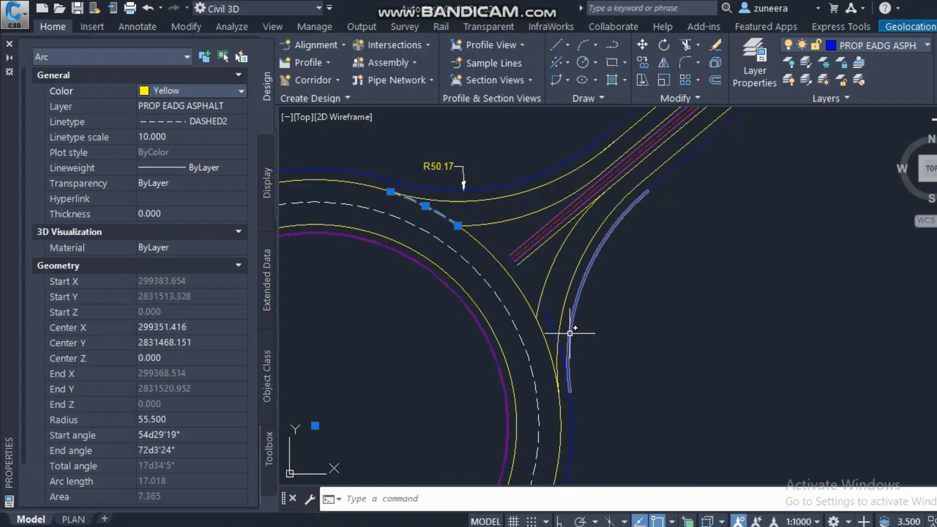
# Draw a short polyline across the roundabout's blue edge where the lower corner's blue arc joins it.
pyautogui.scroll(6, 605, 341)
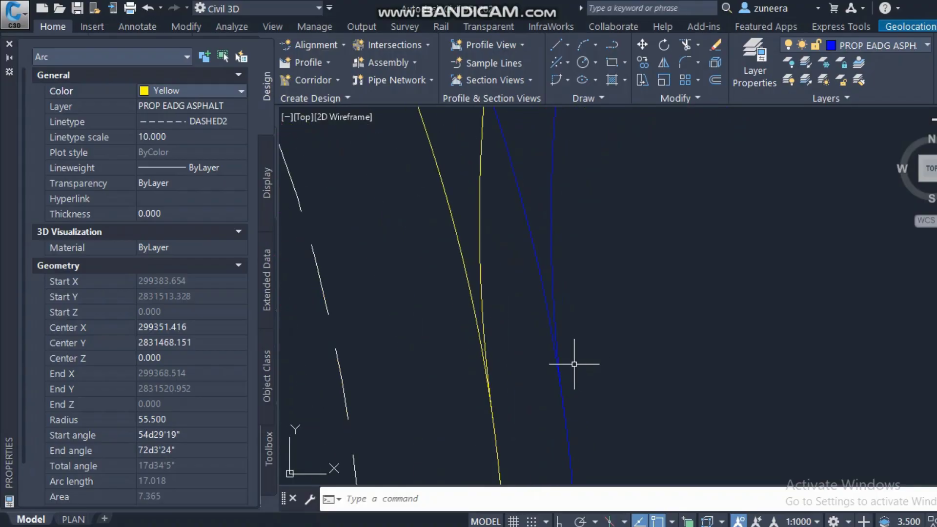
pyautogui.click(557, 311)
pyautogui.scroll(3, 579, 420)
pyautogui.moveTo(566, 416); pyautogui.dragTo(575, 344, button='middle')
pyautogui.moveTo(575, 309); pyautogui.dragTo(554, 228, button='middle')
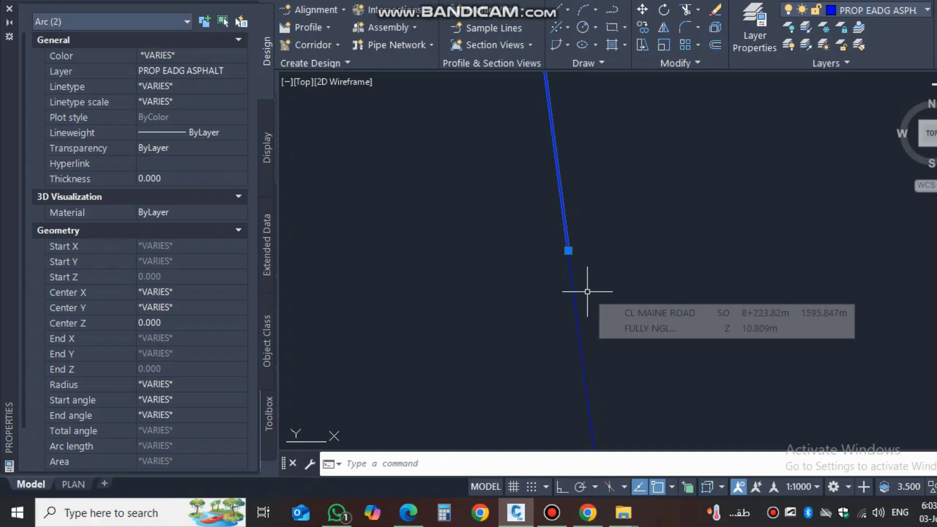
pyautogui.press('Escape')
pyautogui.write('pl')
pyautogui.press('Return')
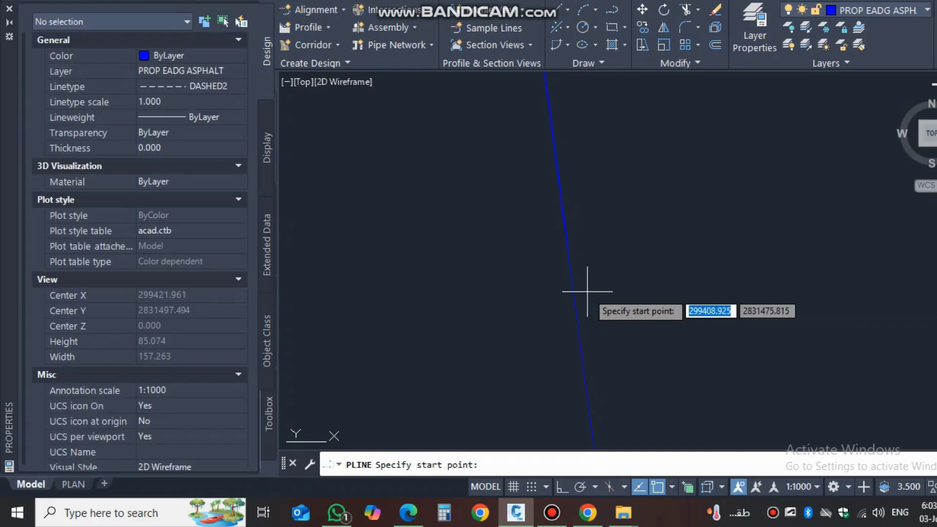
pyautogui.click(585, 245)
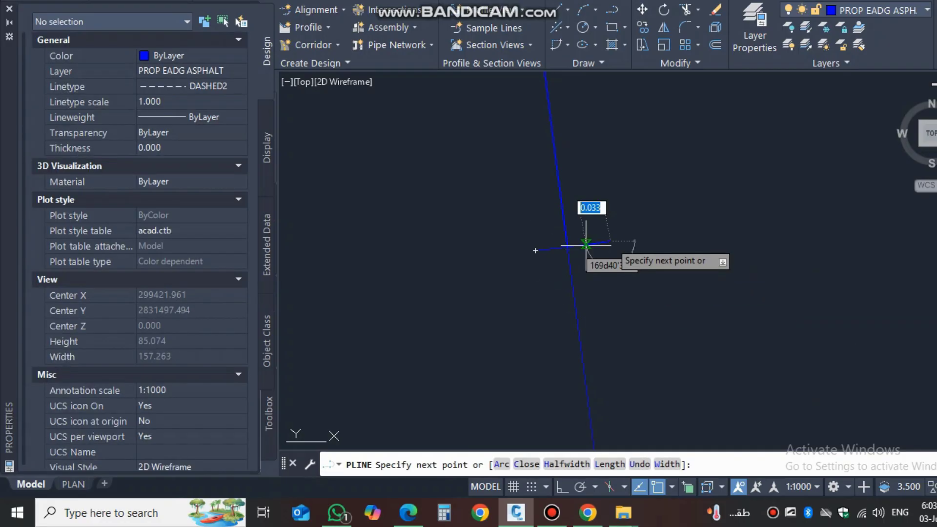
pyautogui.click(610, 241)
pyautogui.press('Return')
pyautogui.press('Return')
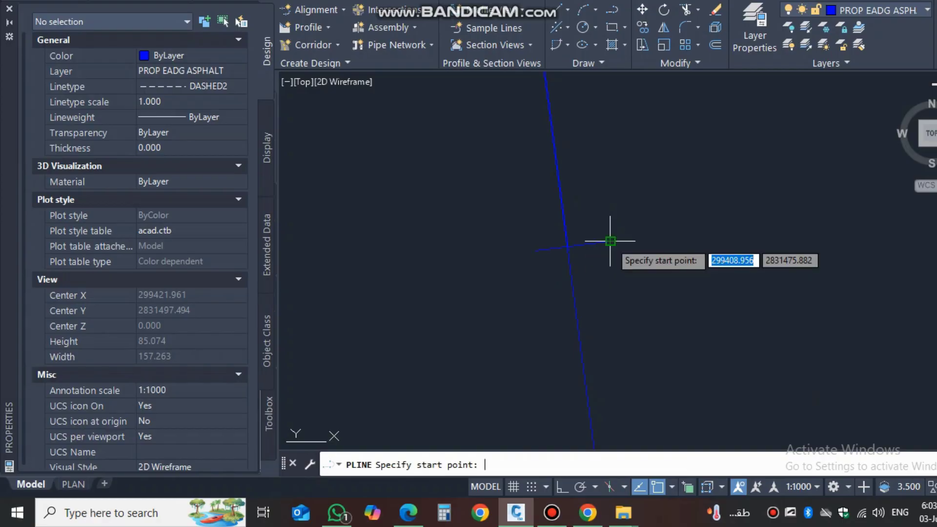
pyautogui.press('Escape')
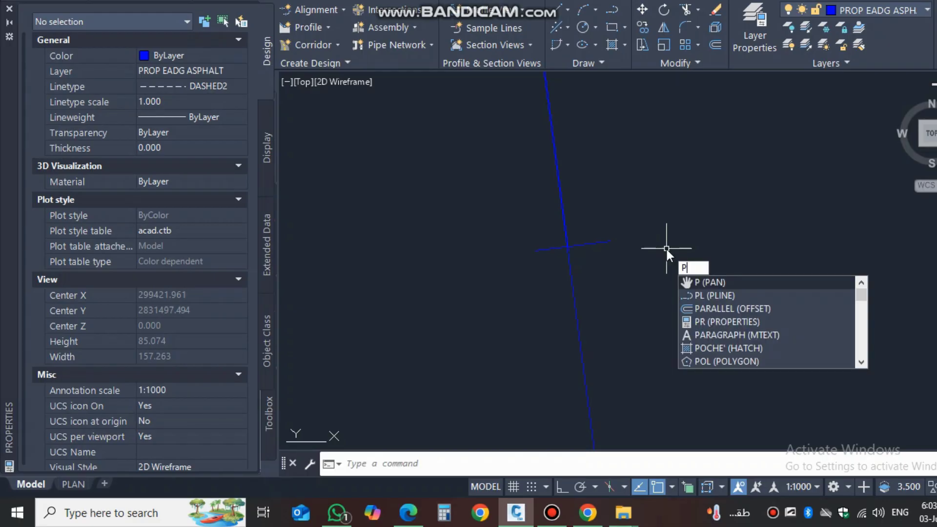
# Trim the leftover piece of the roundabout's blue edge inside the approach back to the lower blue corner arc.
pyautogui.press('Escape')
pyautogui.write('tr')
pyautogui.press('space')
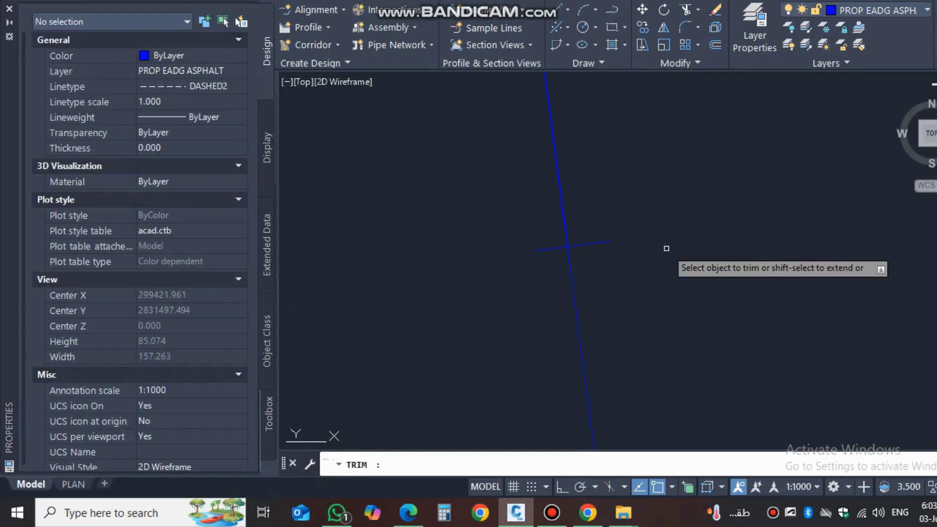
pyautogui.scroll(15, 628, 254)
pyautogui.moveTo(628, 254); pyautogui.dragTo(594, 300, button='middle')
pyautogui.scroll(-15, 595, 299)
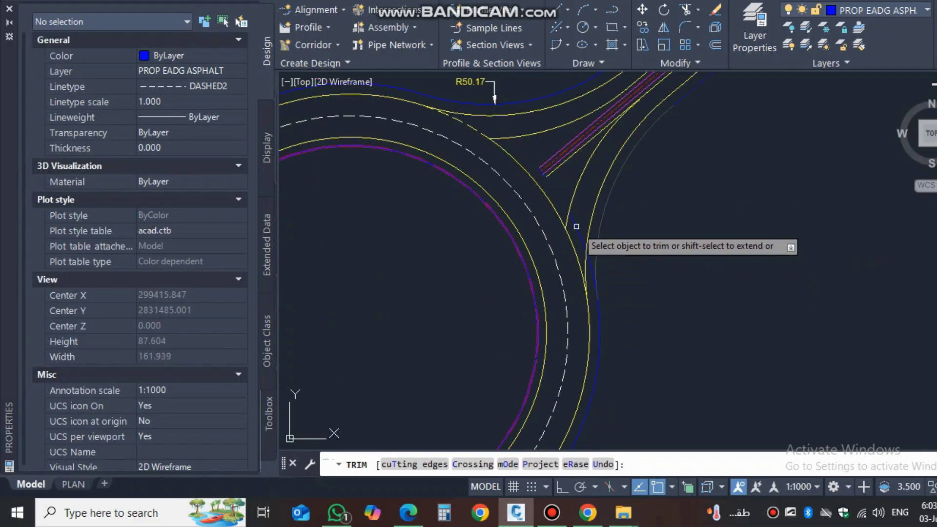
pyautogui.scroll(2, 596, 272)
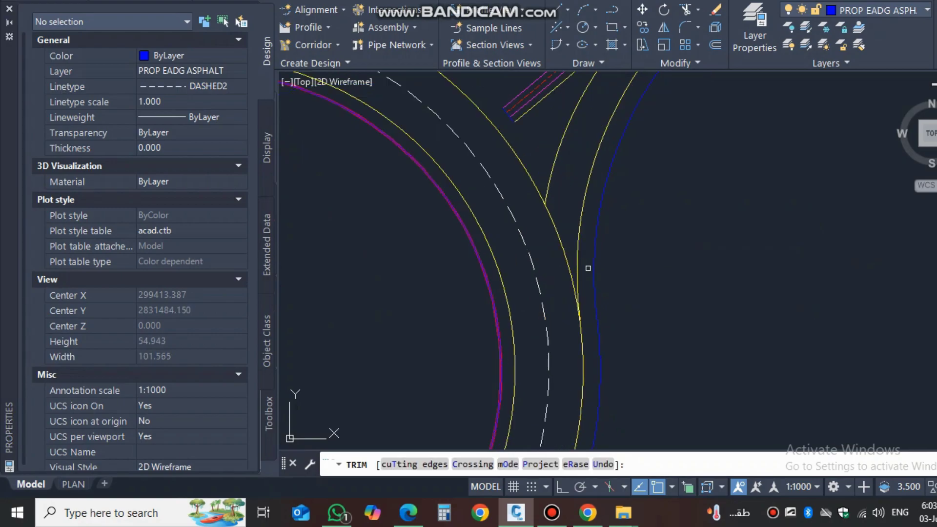
pyautogui.press('Escape')
# Examine the roundabout's trimmed blue edge and the yellow curves of both corners around the approach.
pyautogui.scroll(-4, 592, 266)
pyautogui.scroll(4, 592, 255)
pyautogui.click(578, 278)
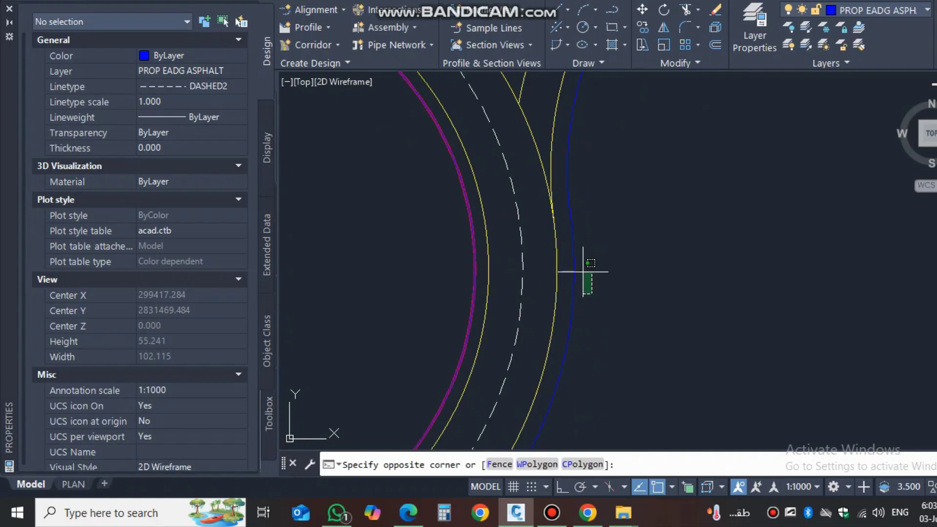
pyautogui.press('Escape')
pyautogui.scroll(4, 572, 292)
pyautogui.scroll(-11, 572, 292)
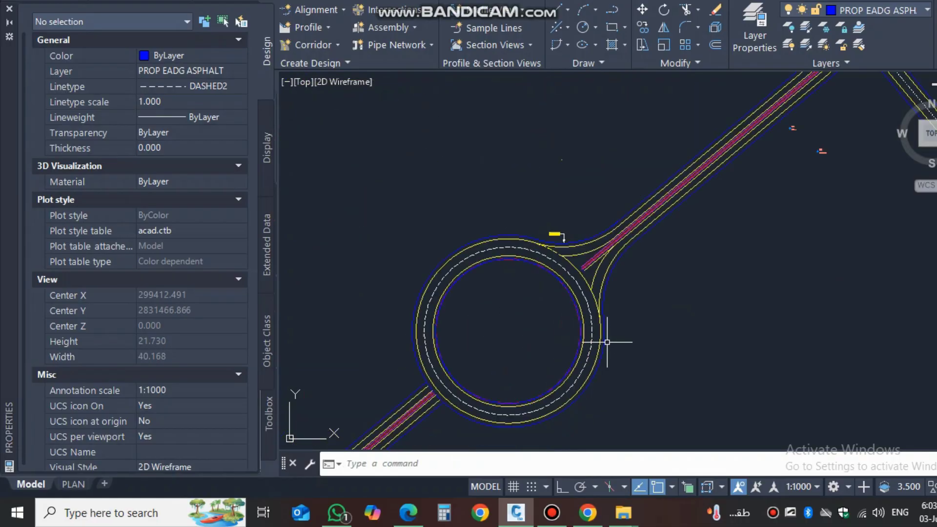
pyautogui.scroll(2, 607, 341)
pyautogui.moveTo(614, 318); pyautogui.dragTo(592, 255, button='middle')
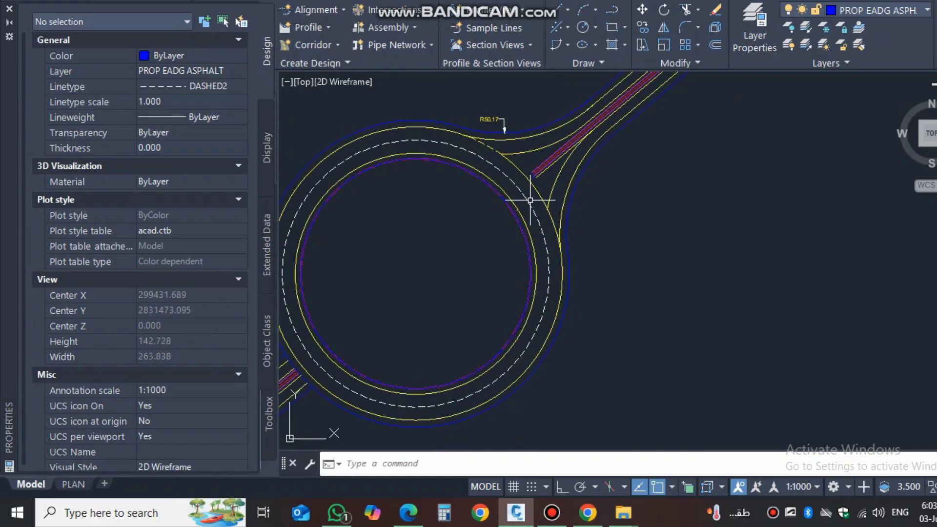
pyautogui.moveTo(540, 203); pyautogui.dragTo(500, 238, button='middle')
pyautogui.scroll(2, 561, 190)
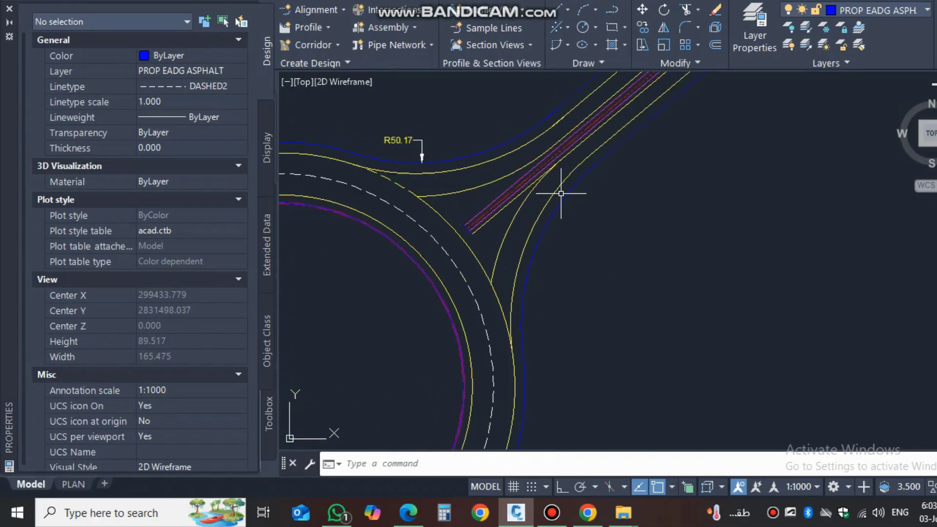
pyautogui.scroll(-2, 555, 196)
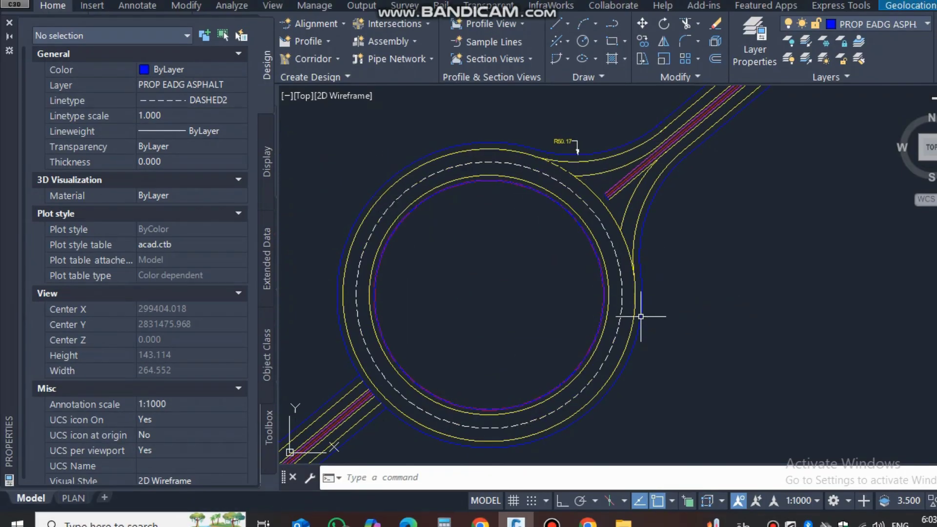
# Break the roundabout's outer yellow arc where the lower corner's inner yellow entry curve meets it.
pyautogui.scroll(3, 630, 316)
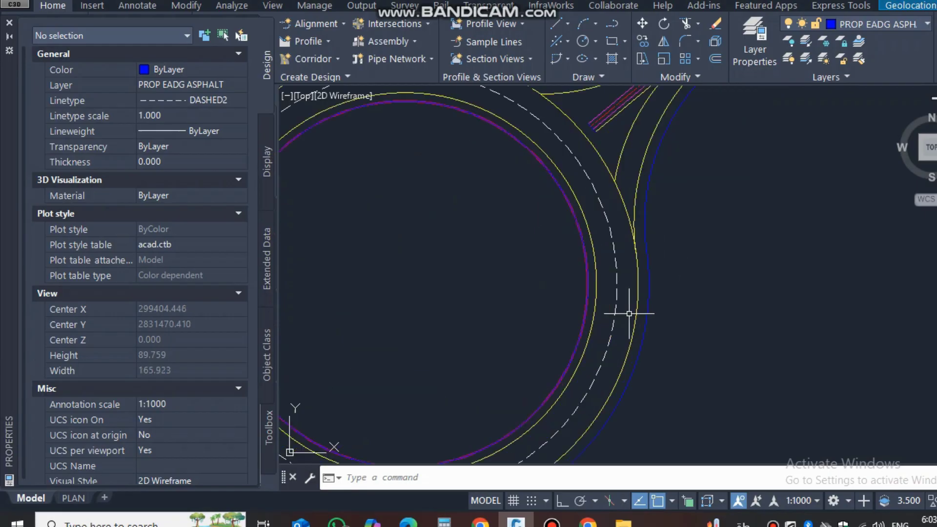
pyautogui.scroll(2, 598, 204)
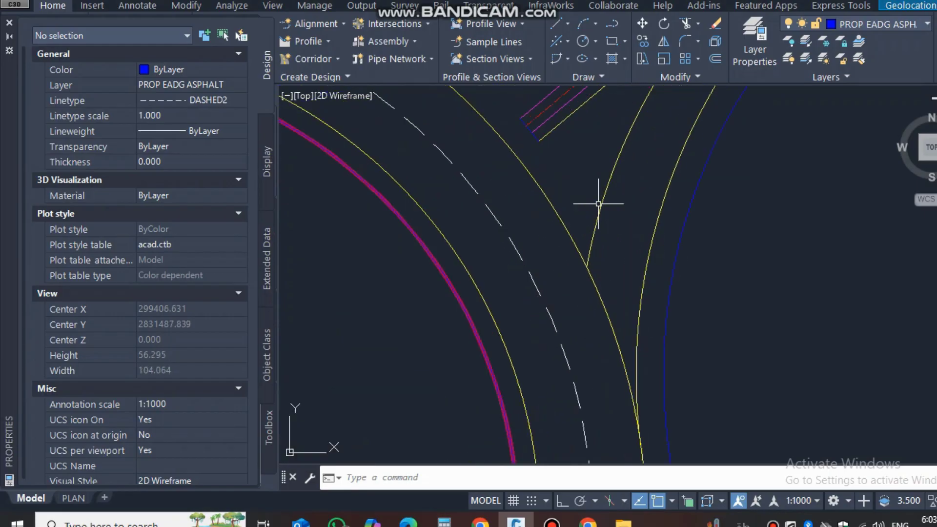
pyautogui.scroll(2, 593, 268)
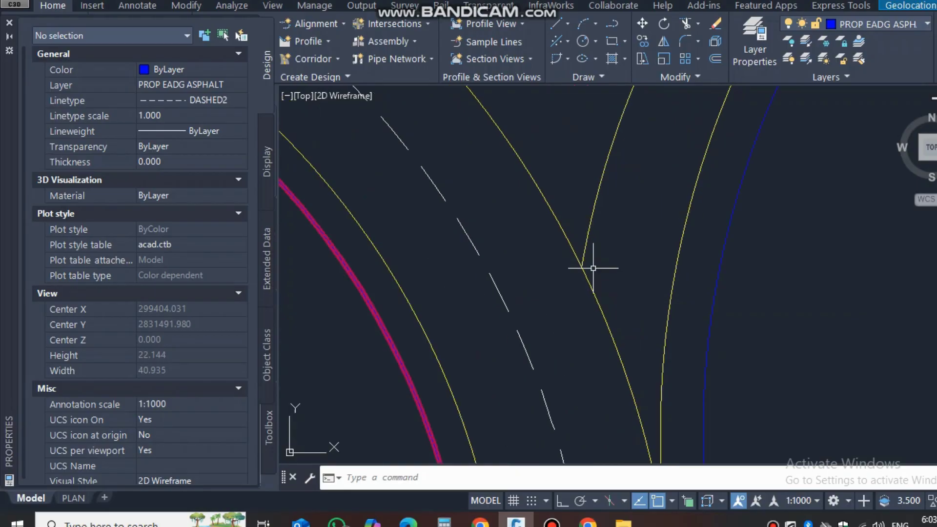
pyautogui.moveTo(593, 268)
pyautogui.write('br')
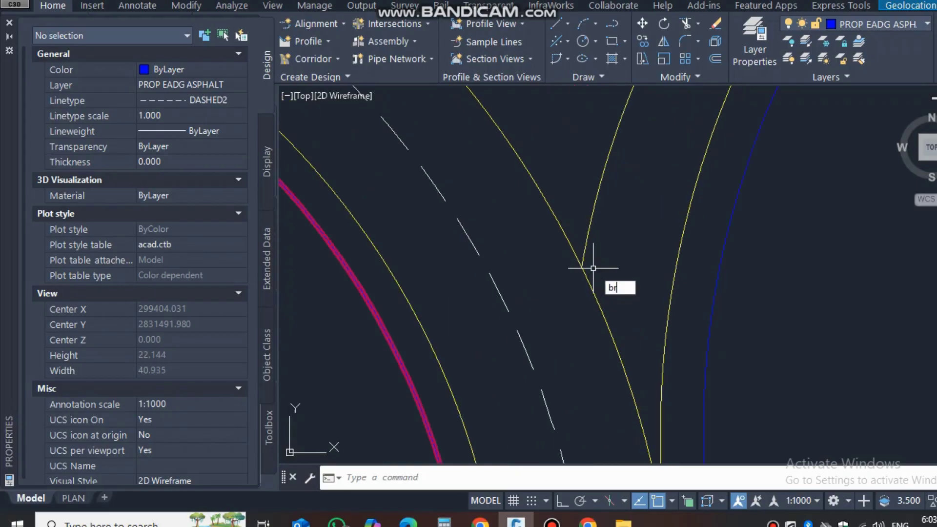
pyautogui.press('Return')
pyautogui.scroll(6, 580, 268)
pyautogui.scroll(8, 583, 268)
pyautogui.click(596, 269)
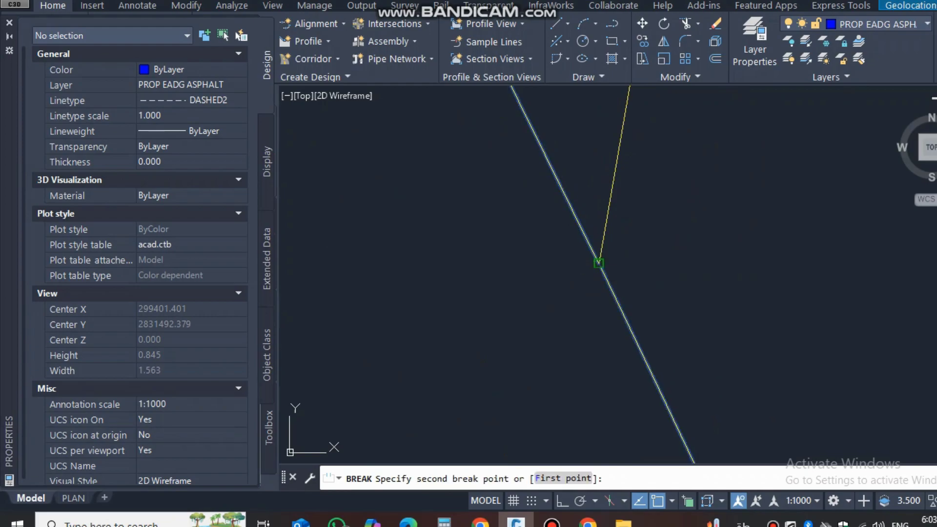
pyautogui.click(599, 267)
pyautogui.scroll(-12, 532, 226)
pyautogui.scroll(-4, 532, 226)
# Break the roundabout's outer yellow arc near the point where the lower corner's outer yellow curve joins it.
pyautogui.scroll(14, 564, 321)
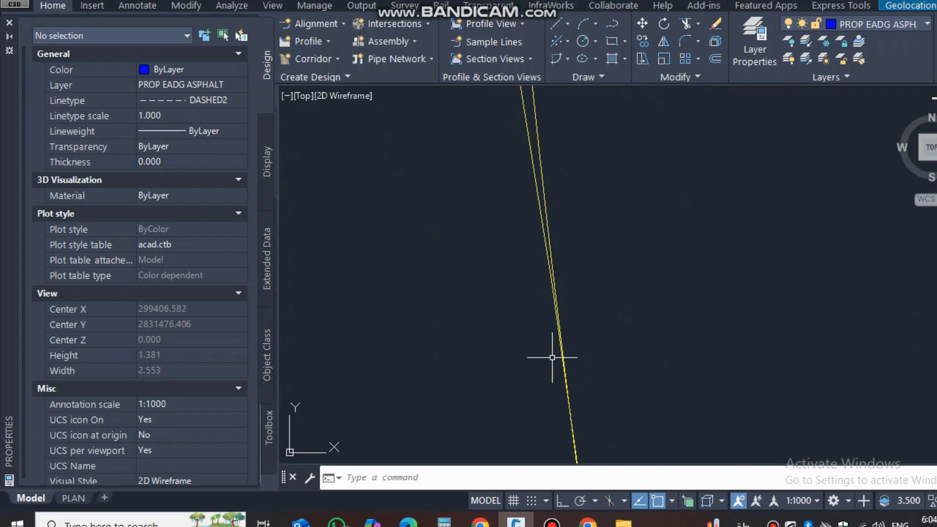
pyautogui.scroll(4, 547, 320)
pyautogui.press('Return')
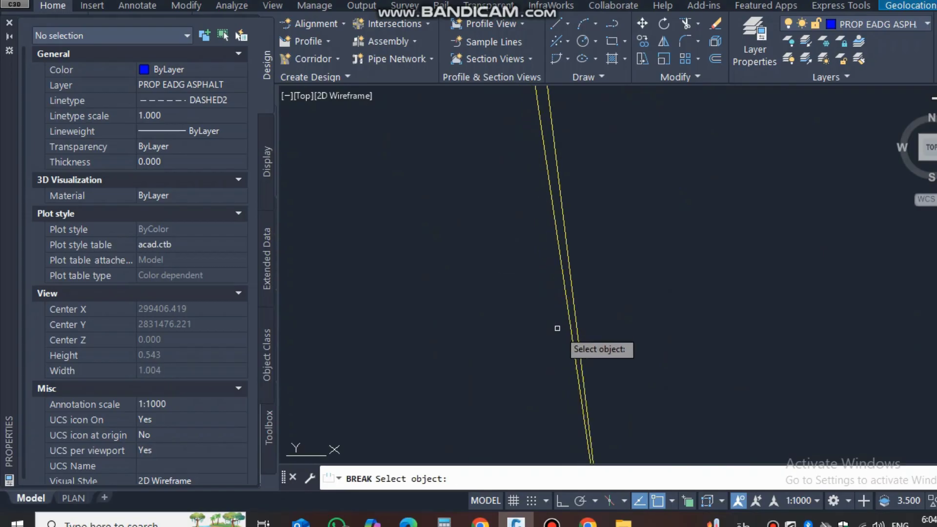
pyautogui.click(571, 341)
pyautogui.click(592, 392)
pyautogui.scroll(-8, 592, 389)
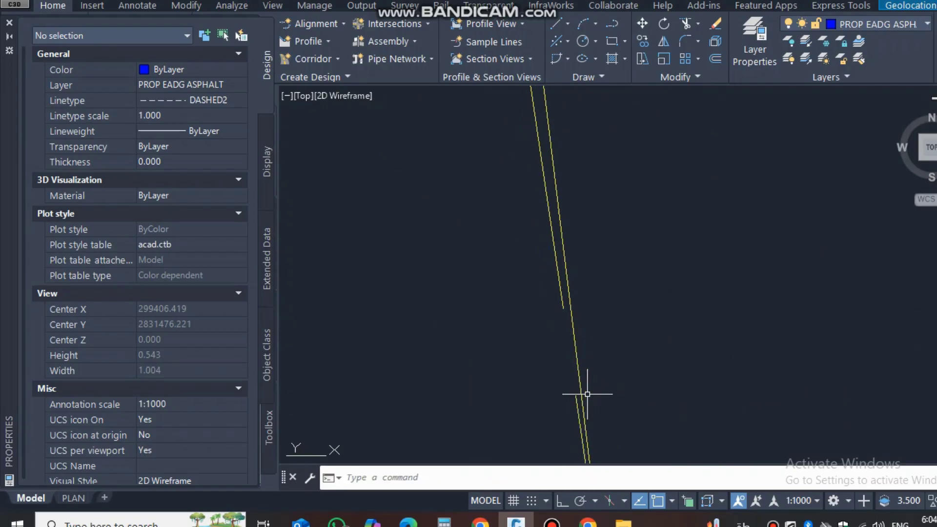
# Try to trim the roundabout's outer yellow arc beside the break near the lower corner's outer curve.
pyautogui.scroll(10, 591, 396)
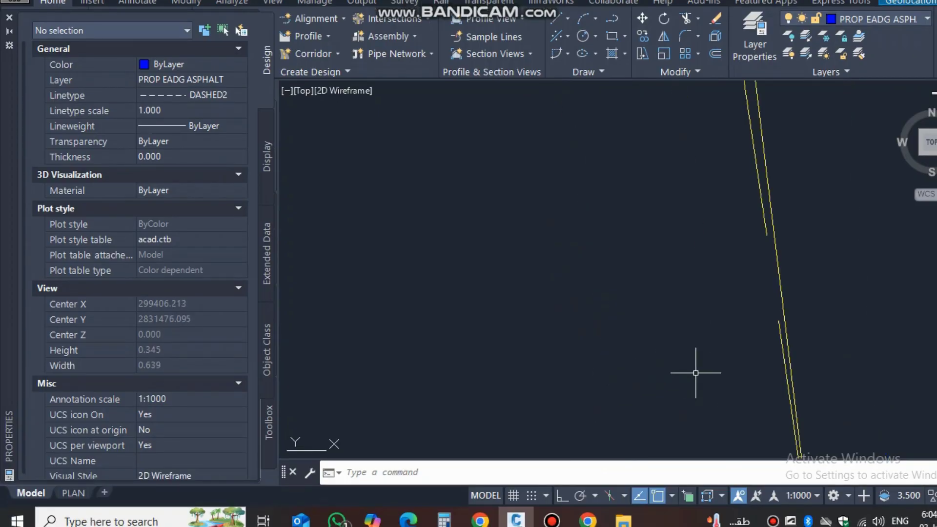
pyautogui.press('Return')
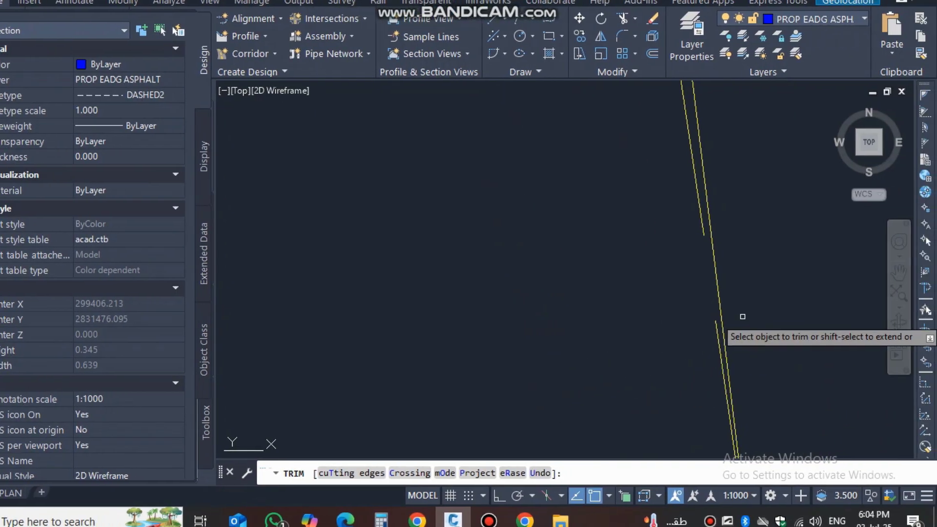
pyautogui.scroll(-14, 628, 314)
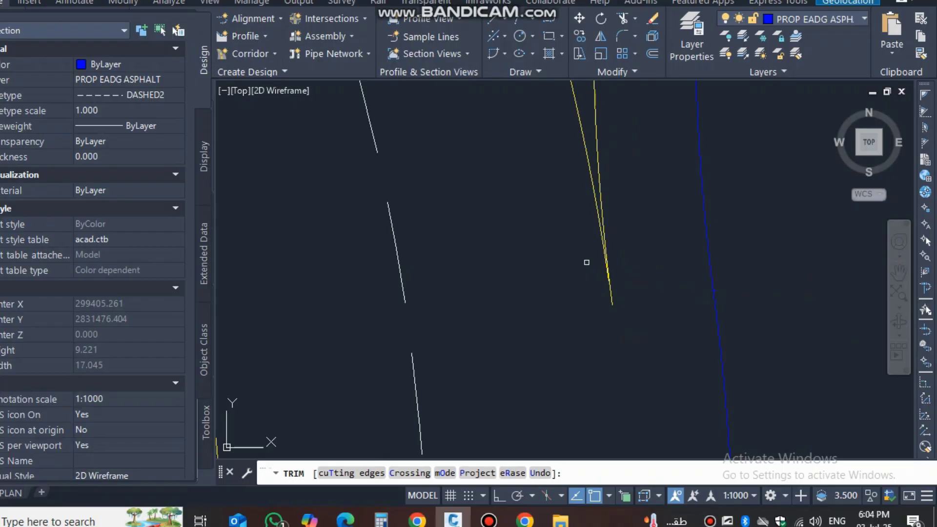
pyautogui.hotkey('ctrl', 'z')
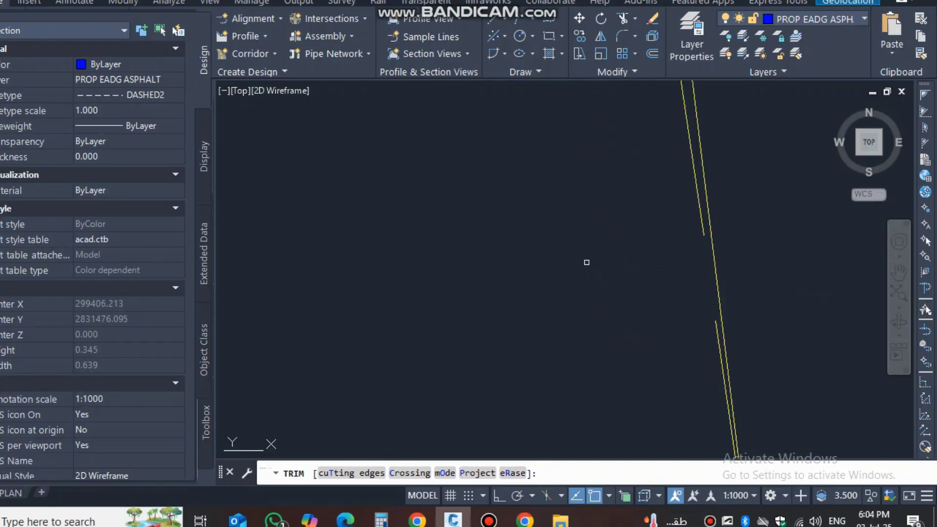
pyautogui.press('Escape')
# Match the yellow roundabout arc segment across the lower entry lane to the dashed yellow segment across the upper lane.
pyautogui.scroll(-4, 588, 249)
pyautogui.scroll(-20, 588, 250)
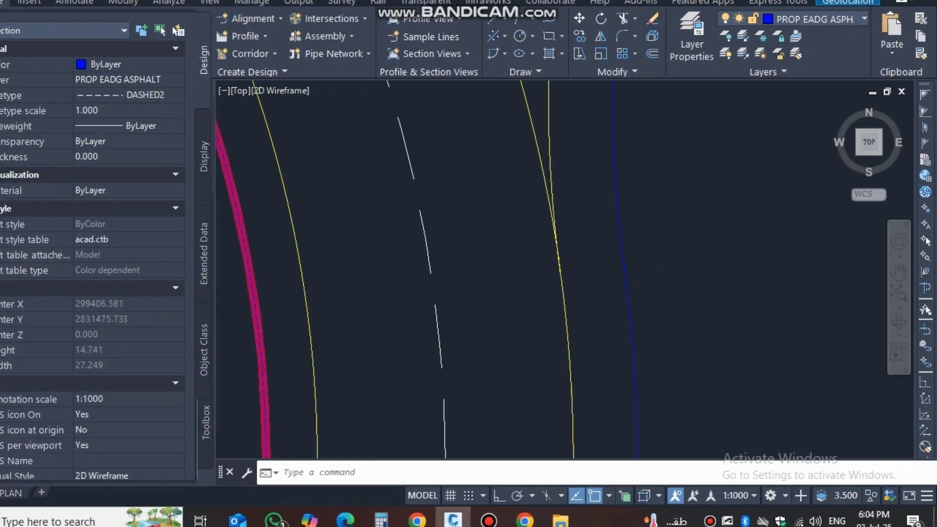
pyautogui.scroll(3, 431, 165)
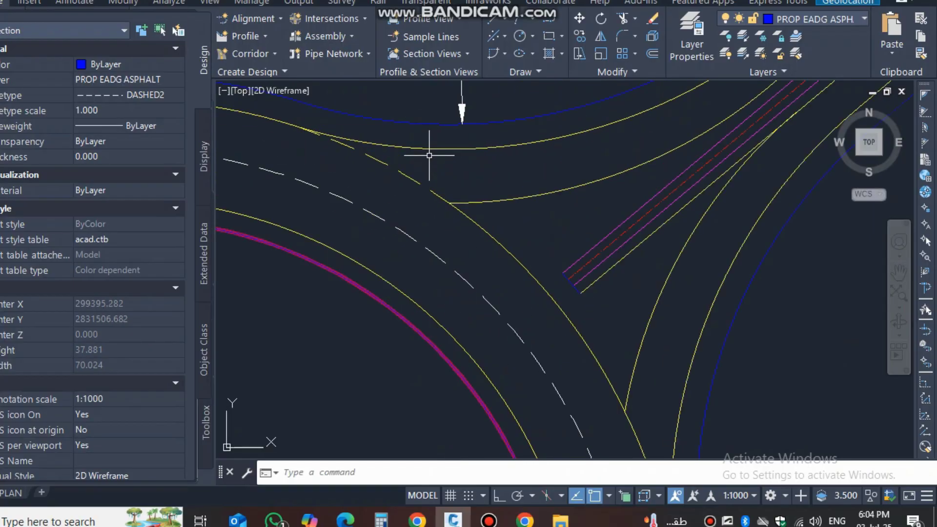
pyautogui.write('ma')
pyautogui.press('Return')
pyautogui.click(413, 179)
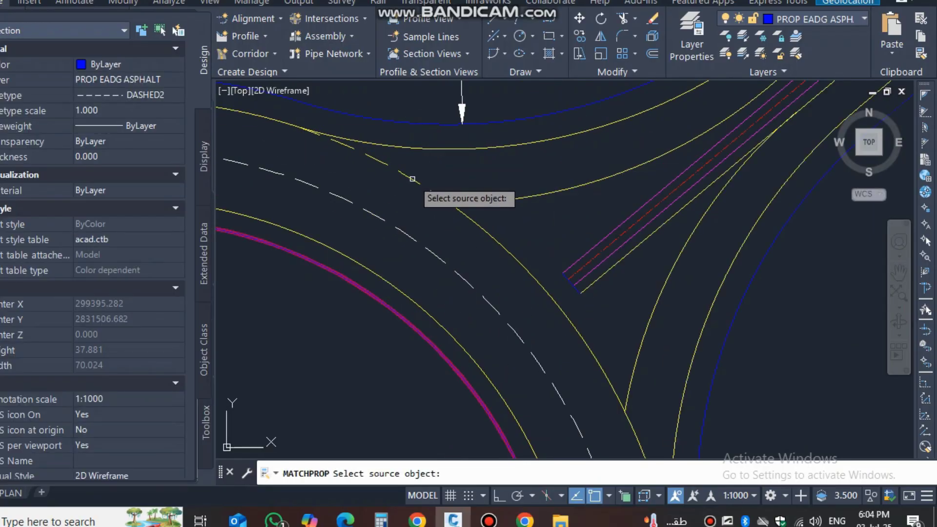
pyautogui.moveTo(632, 347); pyautogui.dragTo(585, 287, button='middle')
pyautogui.click(584, 287)
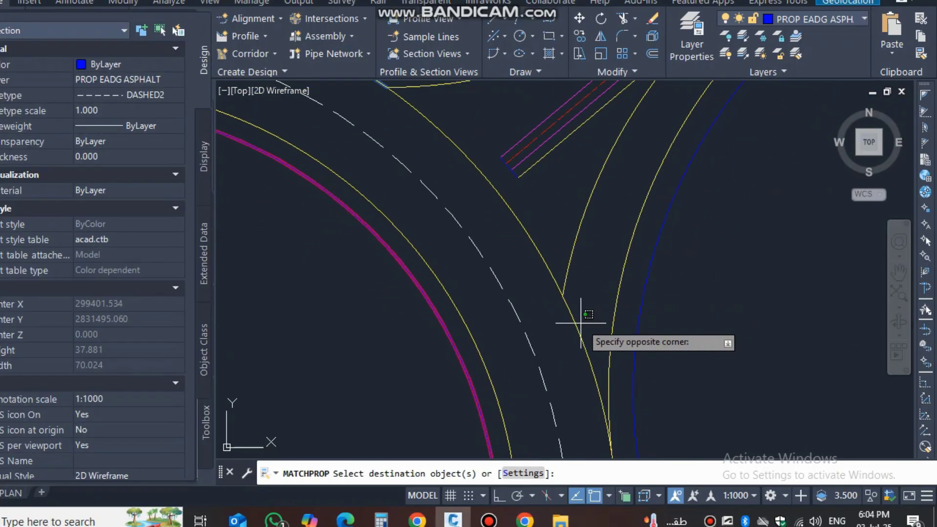
pyautogui.click(572, 332)
pyautogui.scroll(-5, 537, 293)
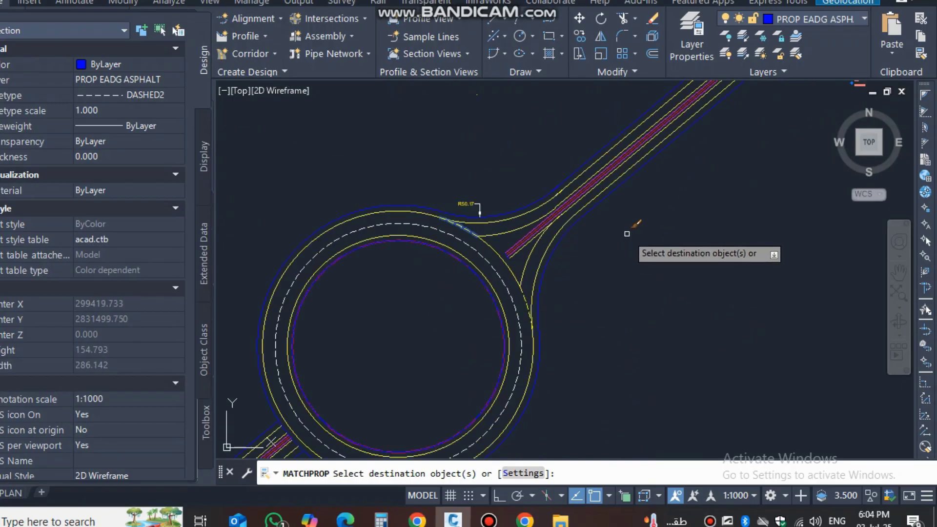
pyautogui.press('Return')
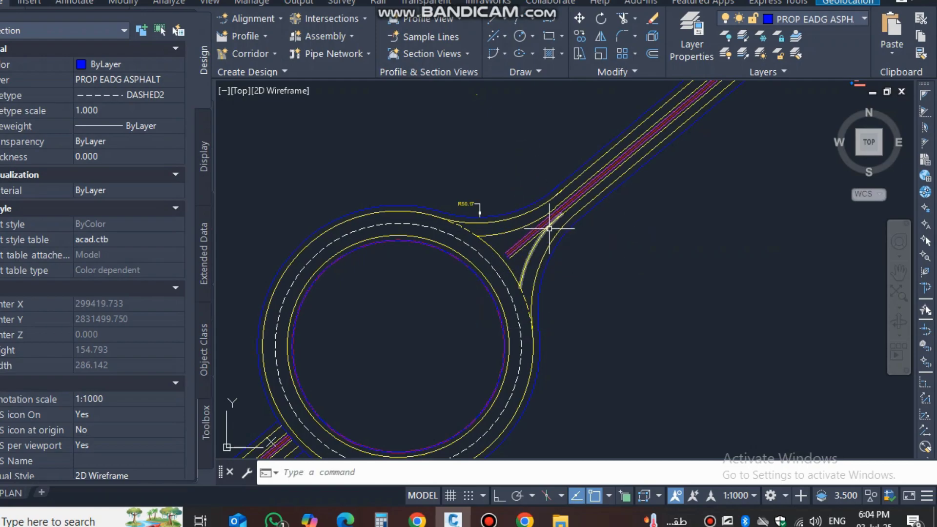
# Offset the upper inner yellow entry curve toward the median by the distance picked between the median's yellow and magenta lines.
pyautogui.scroll(4, 549, 228)
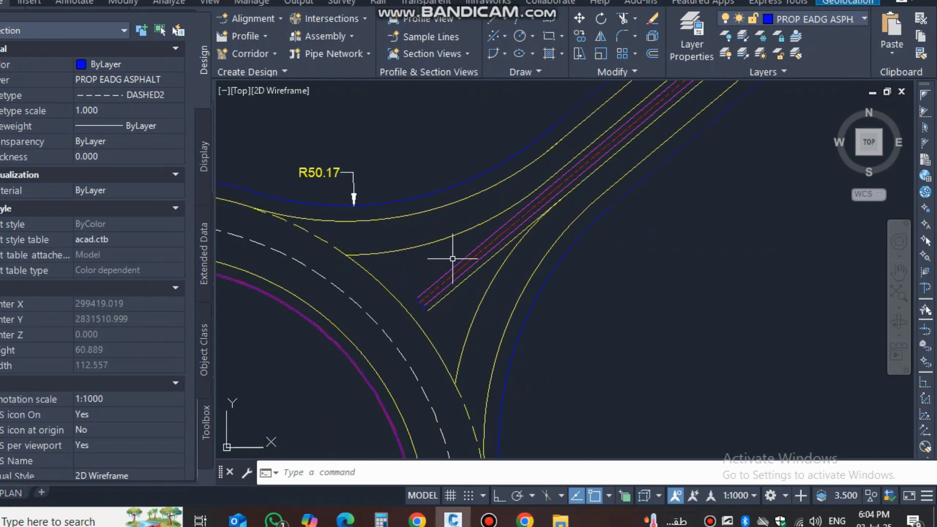
pyautogui.scroll(4, 453, 259)
pyautogui.write('o')
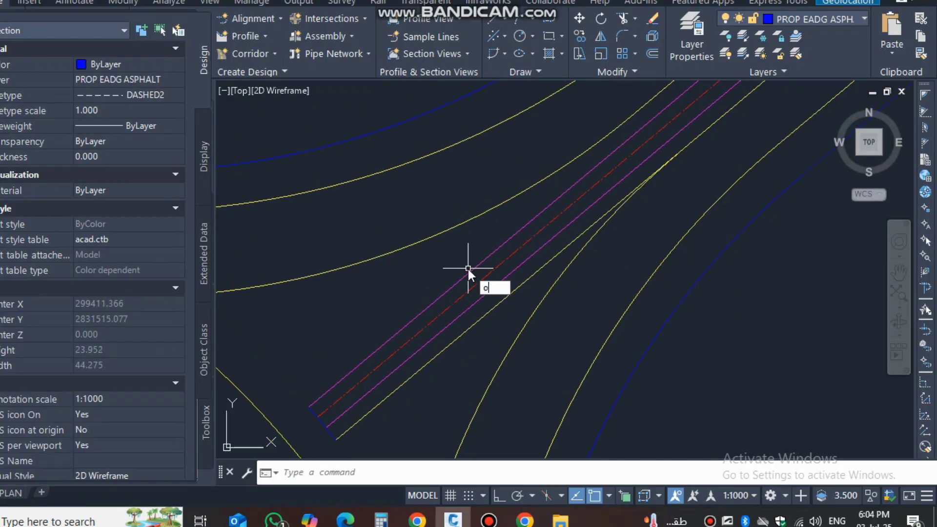
pyautogui.press('Return')
pyautogui.moveTo(588, 193); pyautogui.dragTo(561, 199, button='middle')
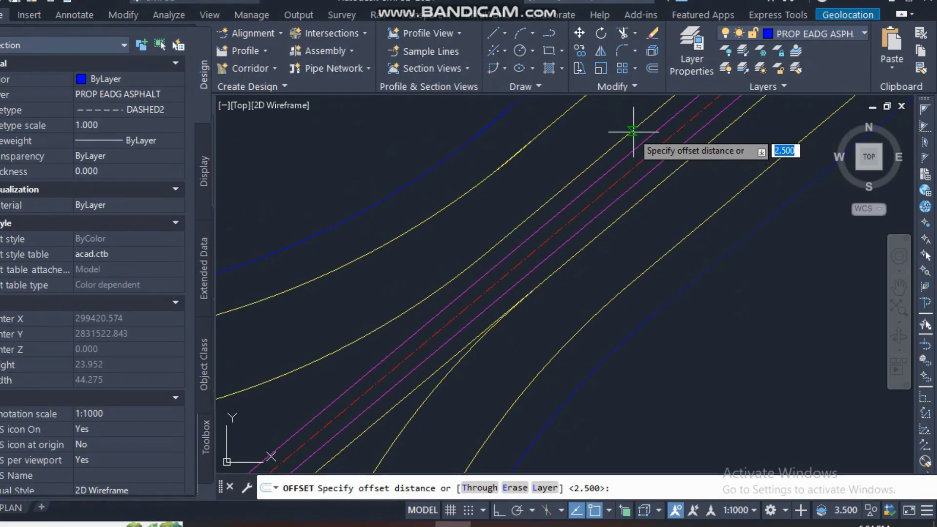
pyautogui.click(633, 130)
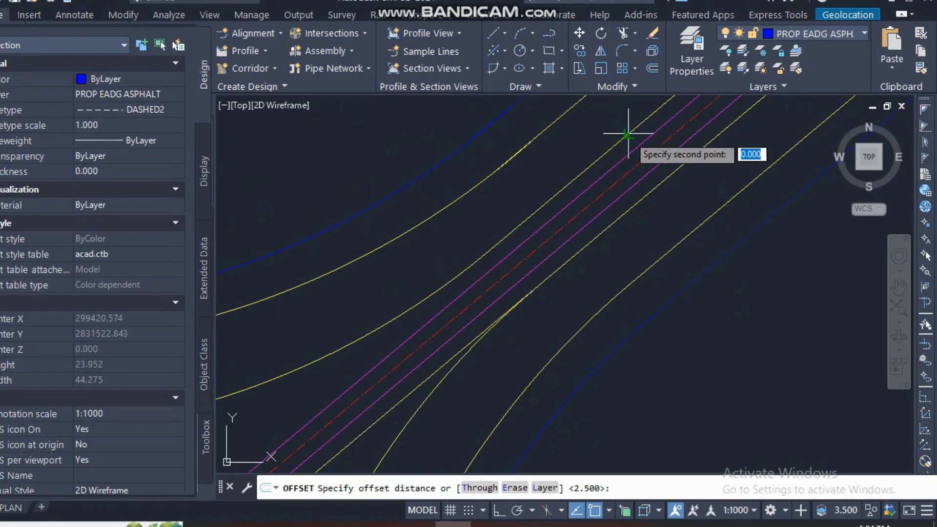
pyautogui.click(636, 146)
pyautogui.moveTo(381, 324); pyautogui.dragTo(489, 248, button='middle')
pyautogui.click(489, 248)
pyautogui.click(540, 284)
# Offset the lower inner yellow entry curve toward the median by the same picked distance.
pyautogui.scroll(-1, 540, 284)
pyautogui.scroll(-3, 535, 276)
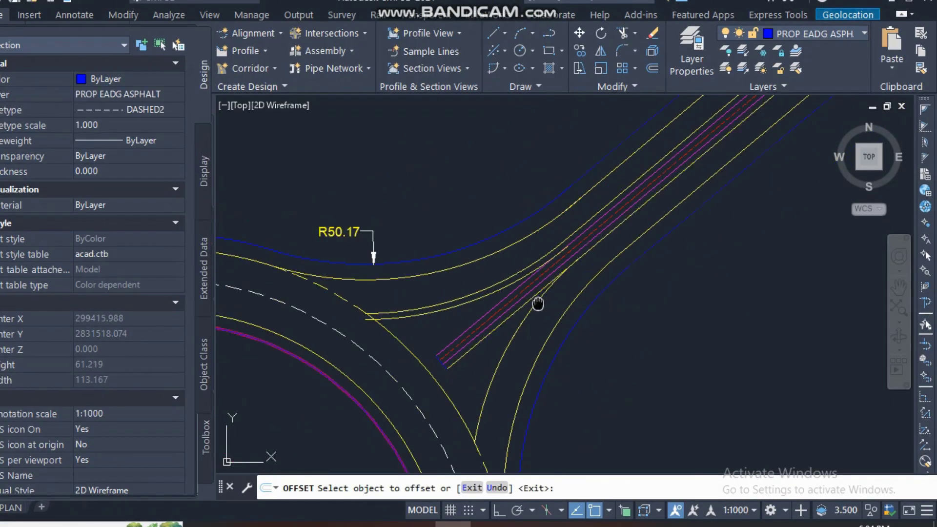
pyautogui.scroll(1, 522, 265)
pyautogui.click(526, 236)
pyautogui.click(518, 252)
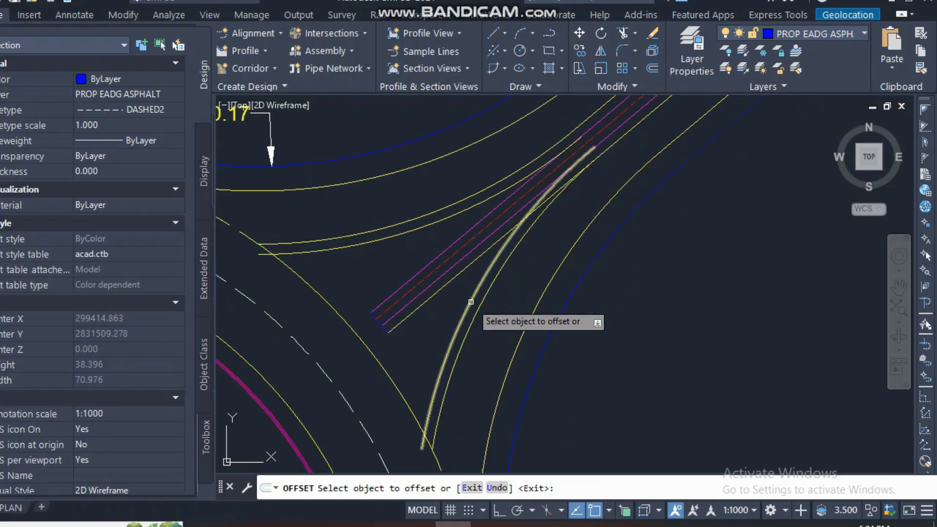
pyautogui.press('Escape')
# Match the properties of both new offset entry curves to the magenta median line.
pyautogui.write('ma')
pyautogui.press('Return')
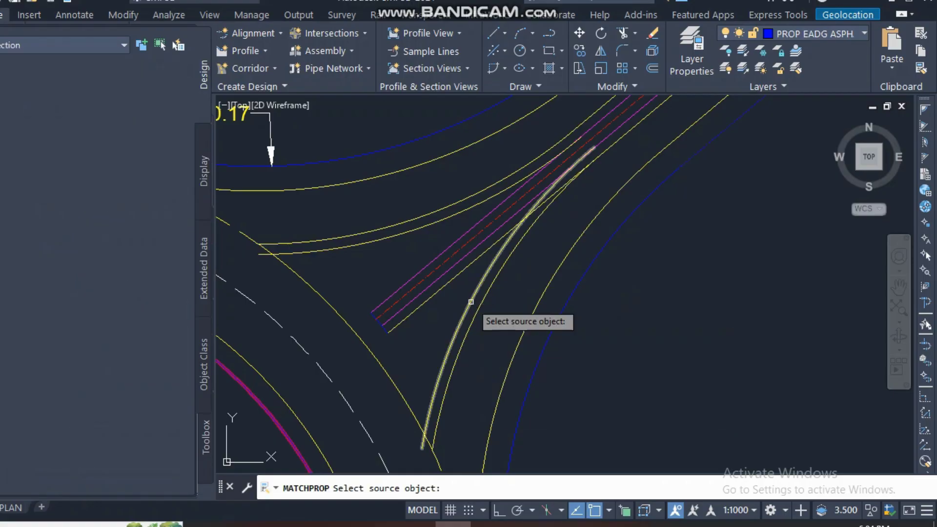
pyautogui.click(451, 267)
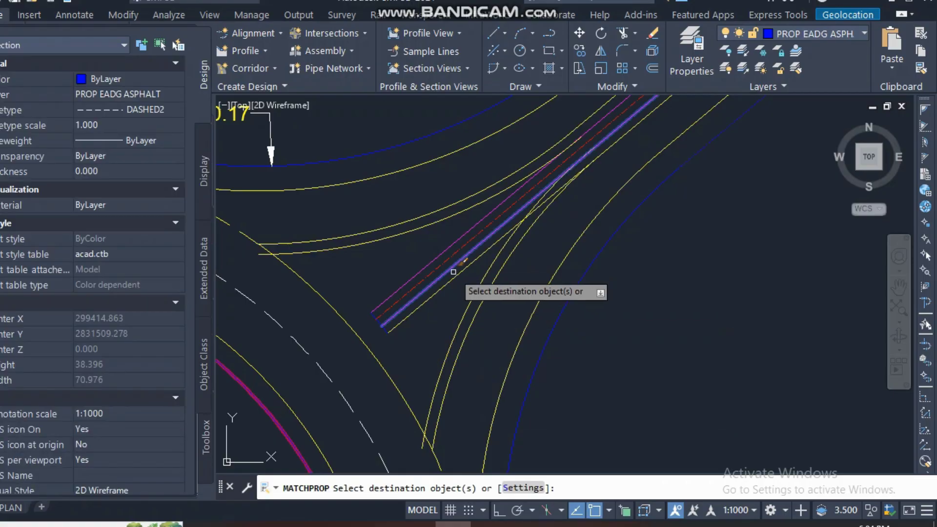
pyautogui.click(470, 304)
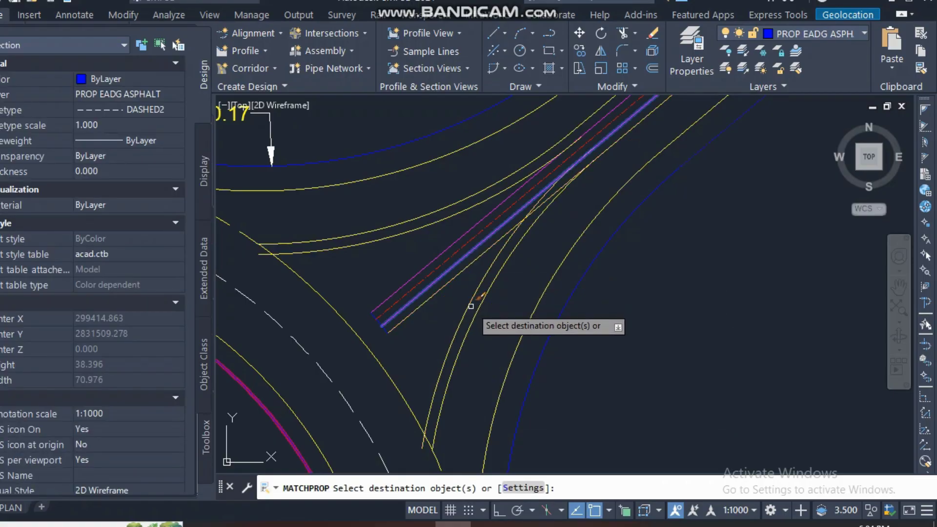
pyautogui.press('Return')
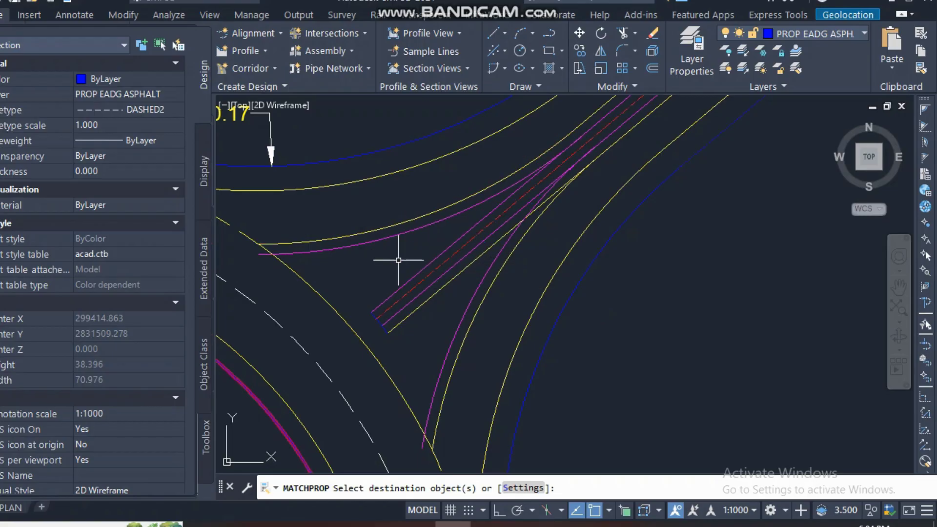
# Trim the two straight magenta median lines where they run between the magenta entry curves.
pyautogui.write('tr')
pyautogui.press('Return')
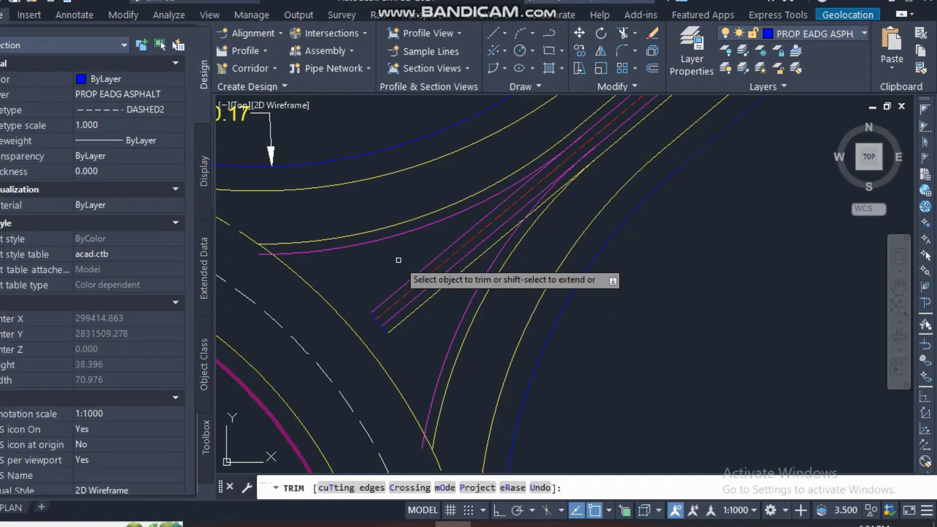
pyautogui.click(418, 288)
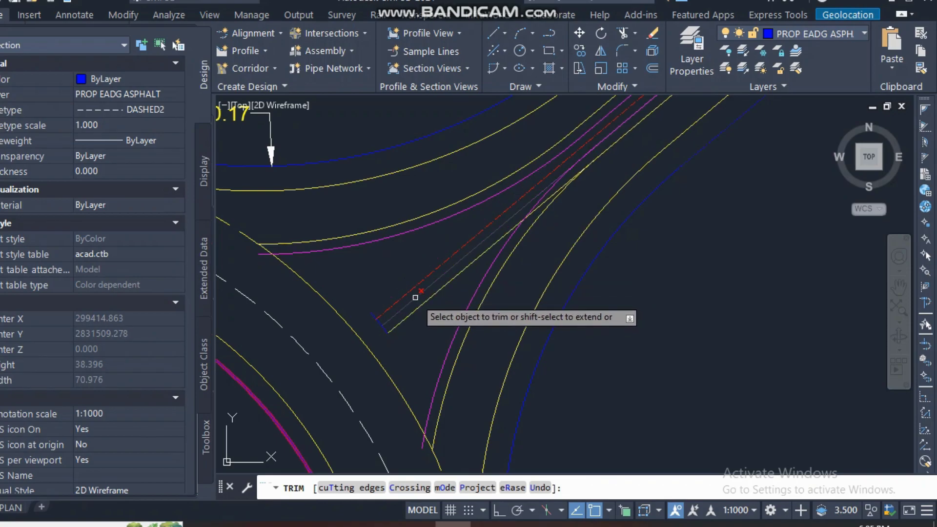
pyautogui.click(416, 297)
pyautogui.press('Escape')
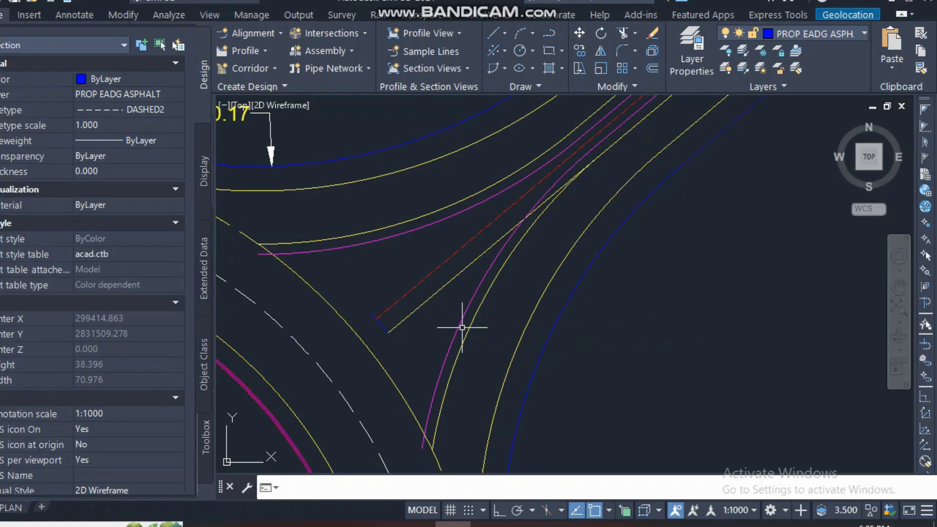
# Trim away the straight yellow median-side line left between the two magenta entry curves.
pyautogui.click(471, 326)
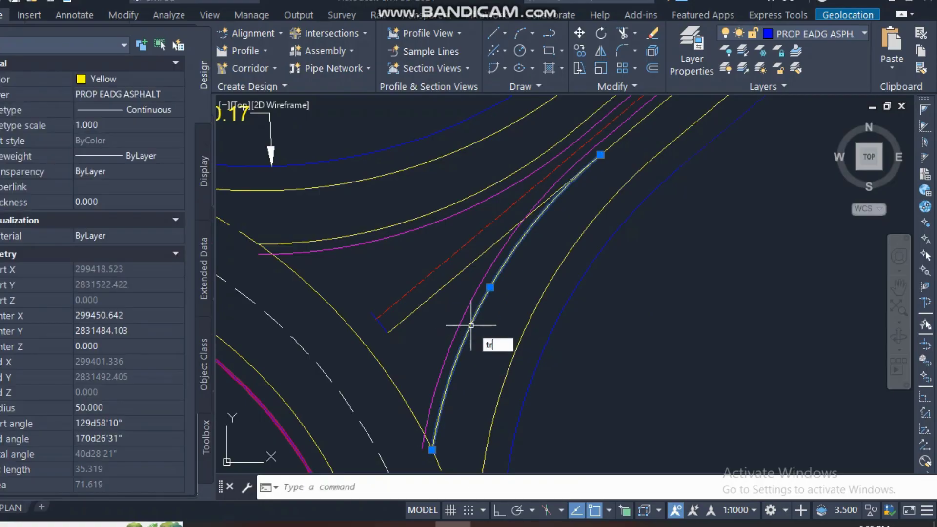
pyautogui.write('tr')
pyautogui.press('Return')
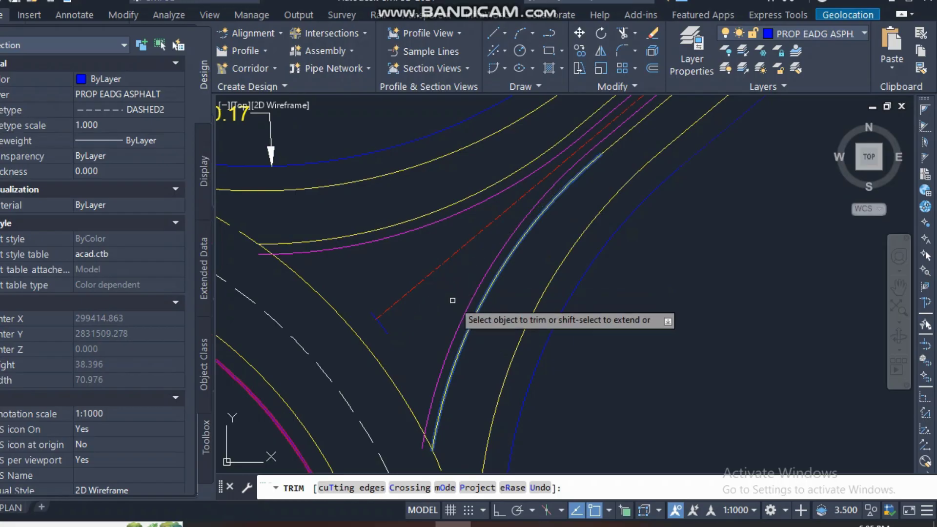
pyautogui.scroll(-2, 449, 298)
pyautogui.press('Escape')
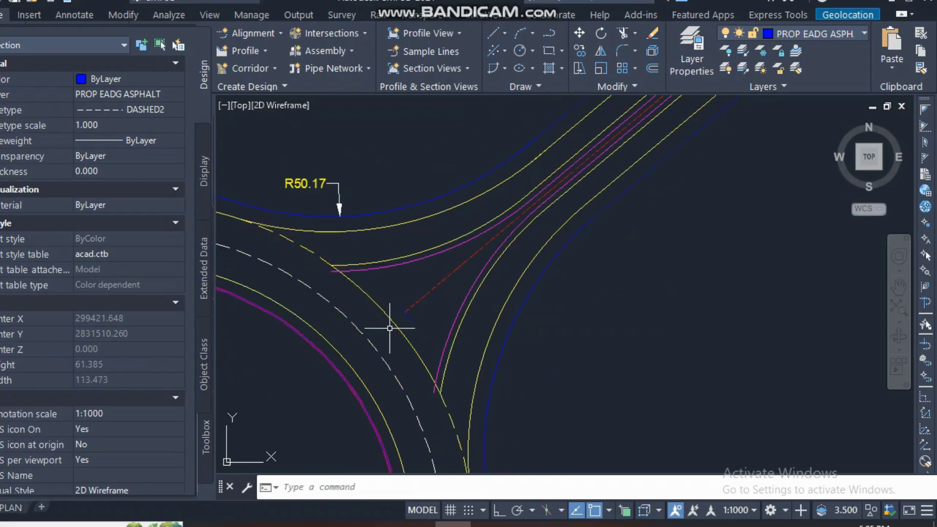
pyautogui.scroll(4, 389, 328)
pyautogui.scroll(-6, 483, 228)
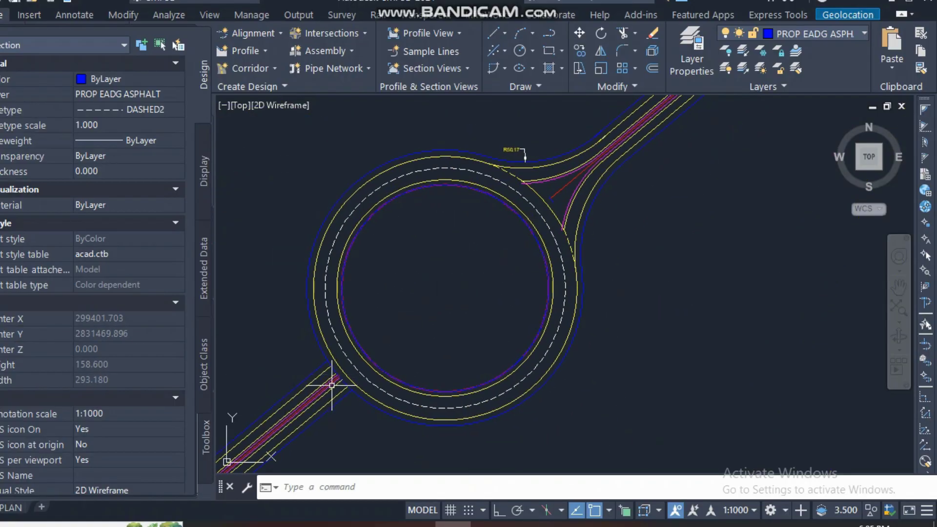
pyautogui.scroll(4, 331, 385)
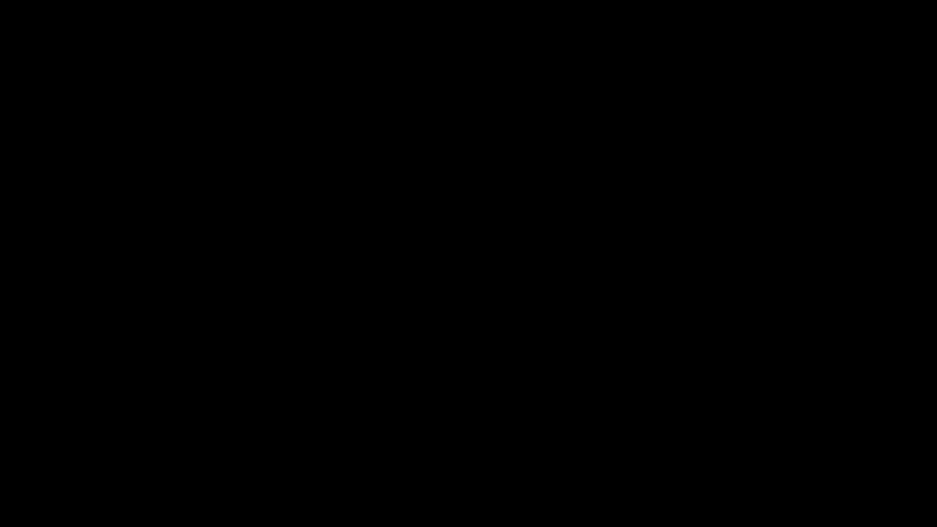